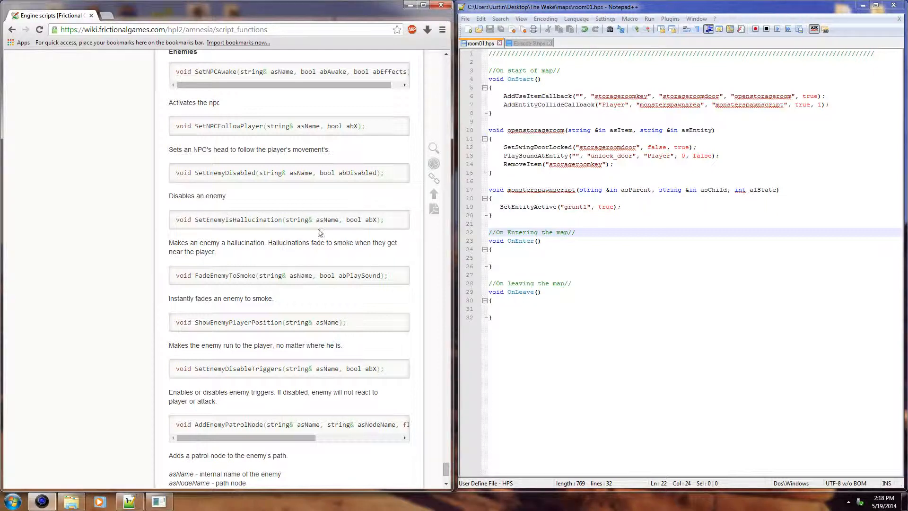
Step: Read the Enemies section of the script functions page, examining SetEnemyIsHallucination and ShowEnemyPlayerPosition
scroll(320, 232, "up", 1)
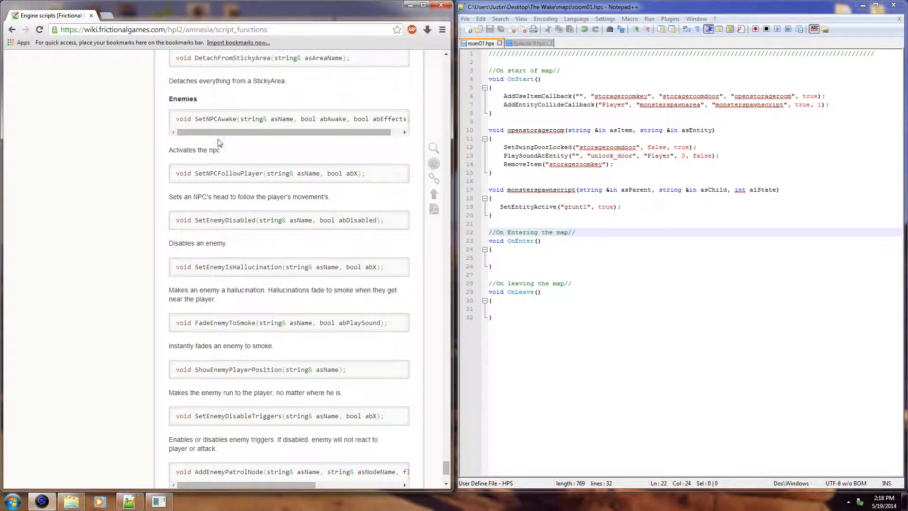
scroll(218, 142, "down", 1)
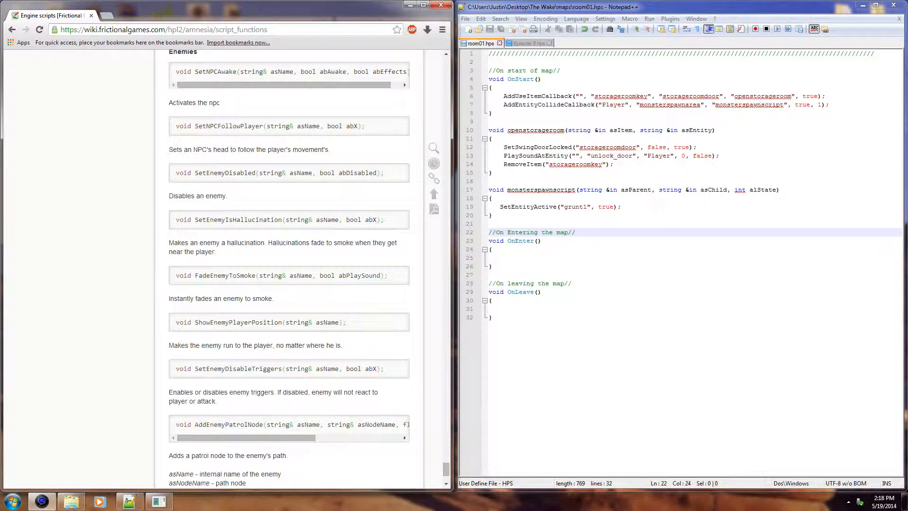
scroll(244, 156, "down", 3)
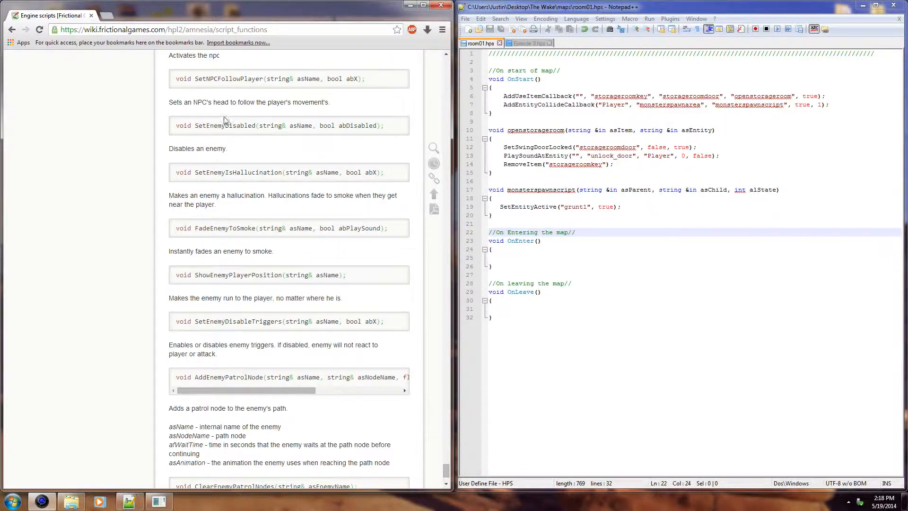
scroll(265, 203, "up", 1)
scroll(279, 221, "up", 1)
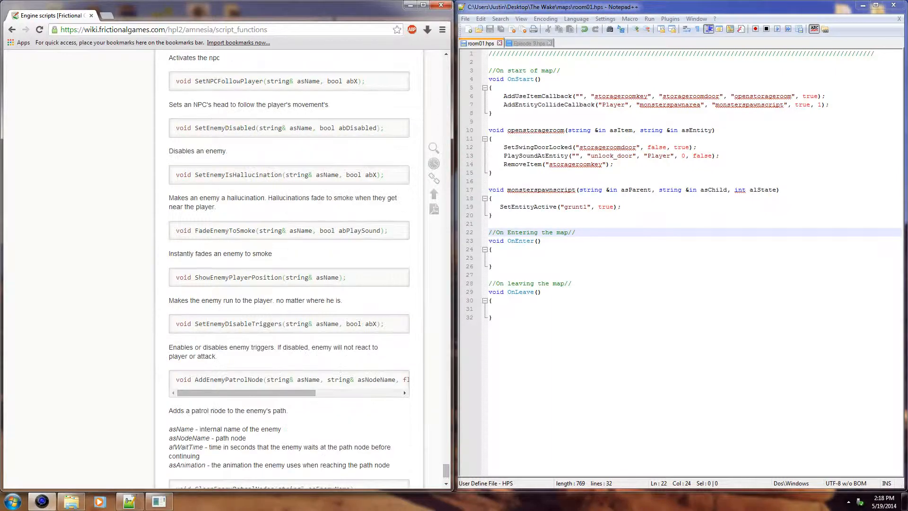
scroll(328, 288, "up", 1)
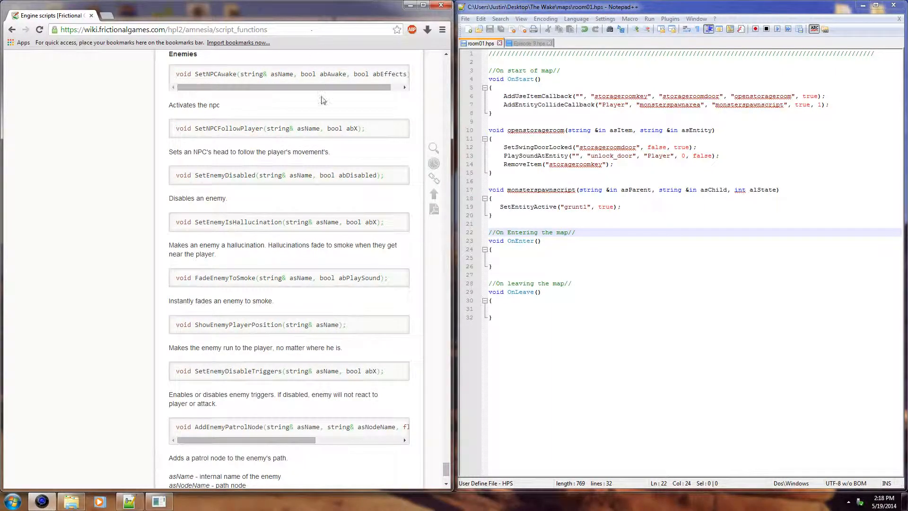
left_click_drag(195, 223, 385, 229)
left_click(386, 229)
double_click(356, 223)
left_click(354, 222)
left_click_drag(347, 325, 176, 325)
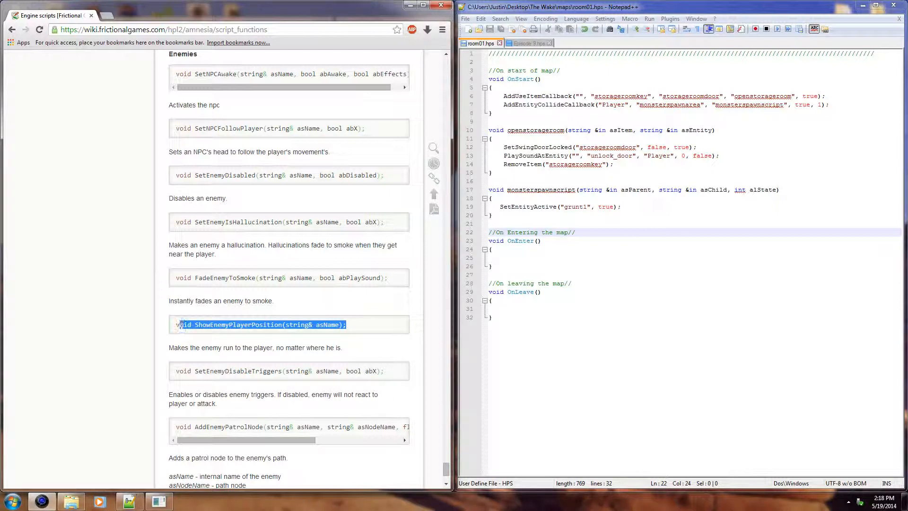
left_click(189, 334)
Step: Review the Episode 9.hps template's enemy scripting notes and return to the room01.hps script
left_click(580, 284)
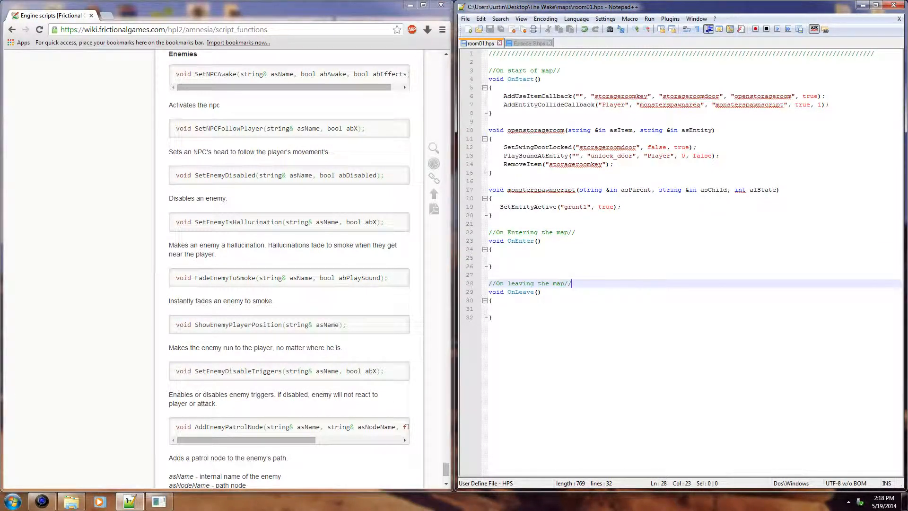
left_click(529, 43)
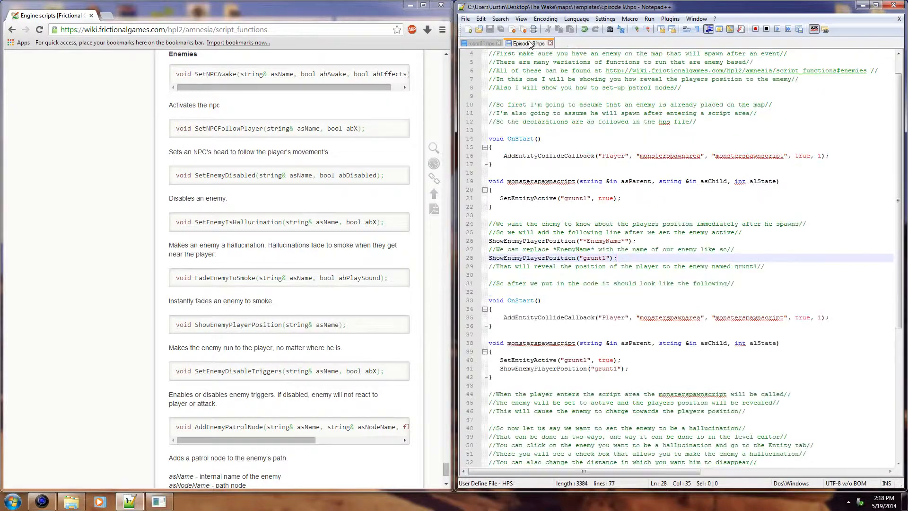
scroll(681, 255, "down", 8)
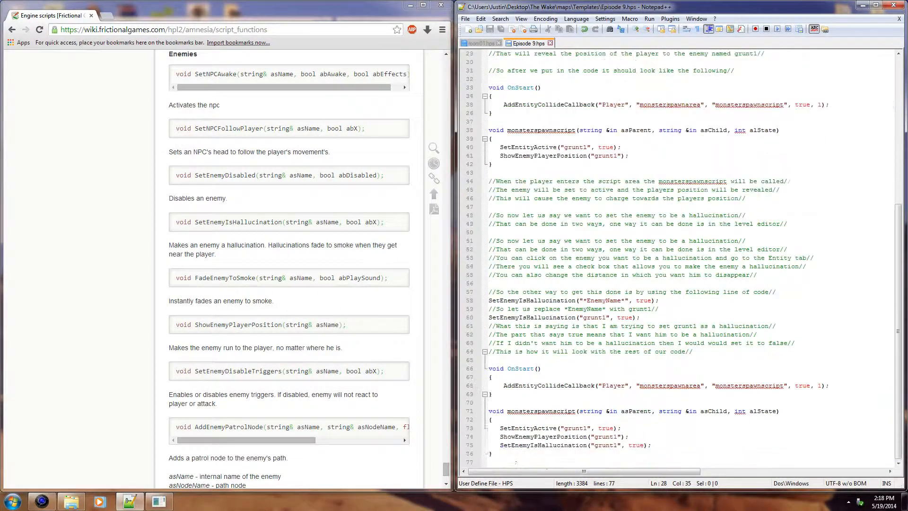
scroll(681, 255, "up", 9)
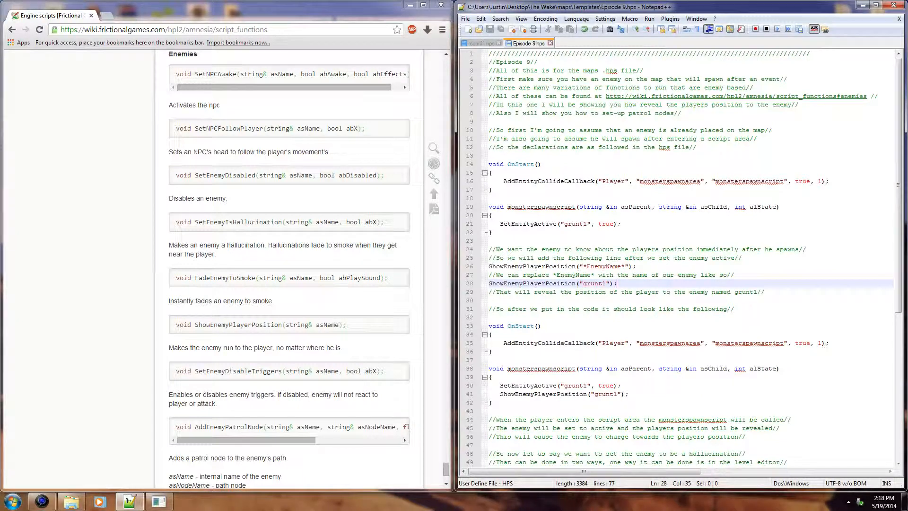
left_click(483, 44)
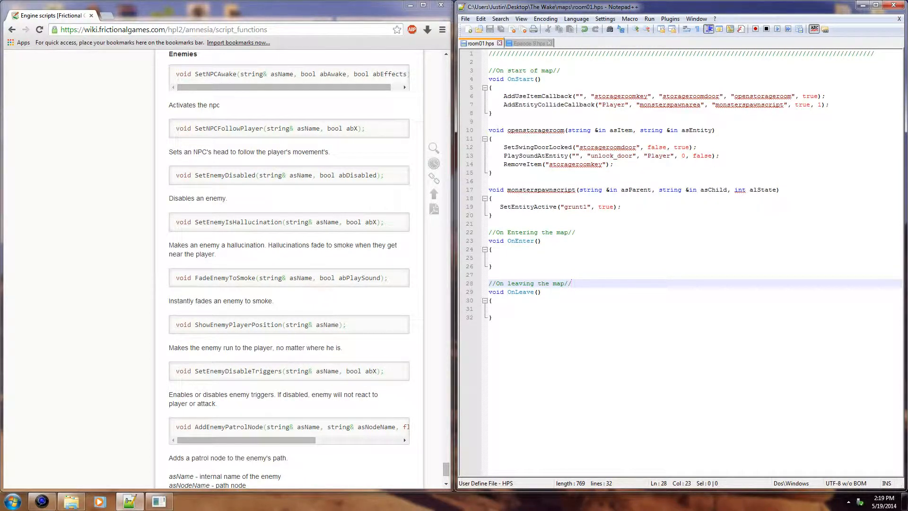
left_click(417, 331)
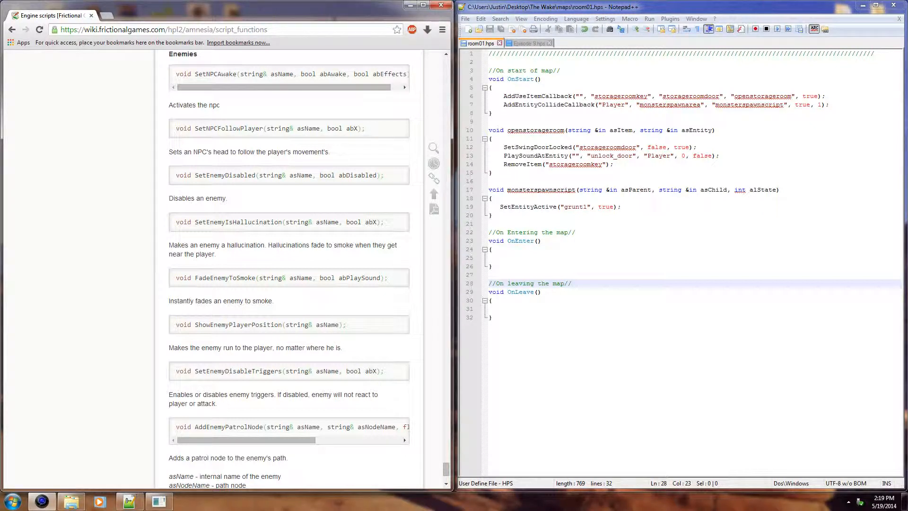
Step: Switch to HPL Level Editor and examine the room01 map, from the furnished room to the empty area with bare walls
left_click(160, 501)
left_click(417, 254)
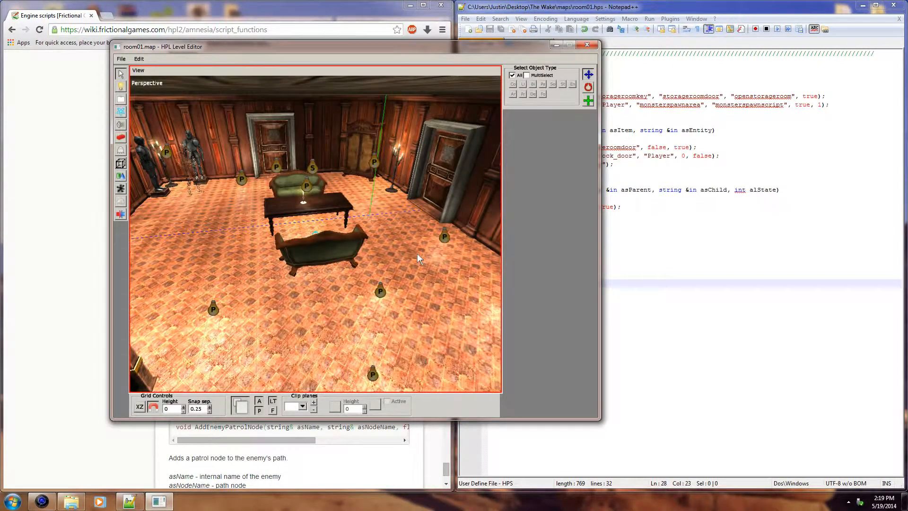
right_click_drag(396, 224, 380, 204, "alt")
middle_click_drag(379, 203, 242, 176, "alt")
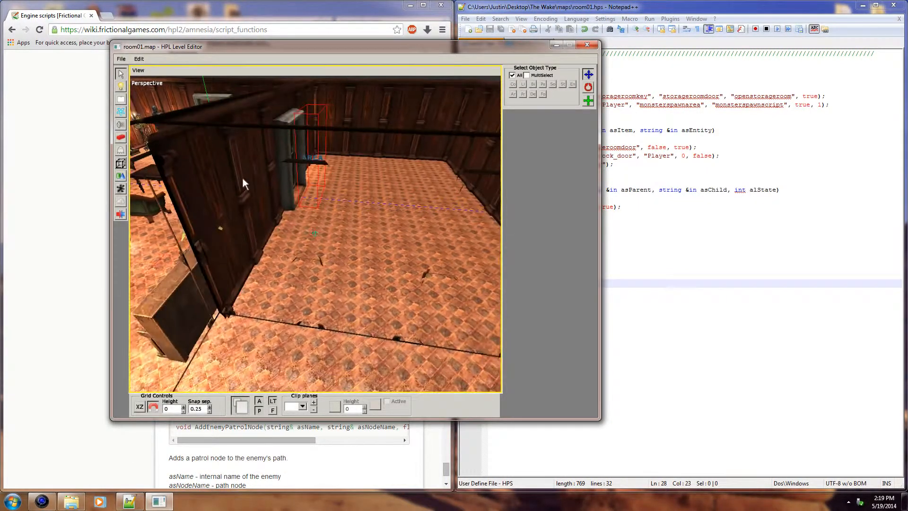
right_click_drag(328, 192, 396, 193, "alt")
middle_click_drag(289, 189, 247, 213, "alt")
right_click_drag(247, 213, 142, 215, "alt")
middle_click_drag(265, 198, 293, 235, "alt")
right_click_drag(293, 235, 345, 203, "alt")
scroll(279, 214, "up", 5)
scroll(339, 237, "down", 8)
middle_click_drag(345, 203, 307, 285, "alt")
right_click_drag(308, 285, 440, 206, "alt")
scroll(402, 307, "up", 4)
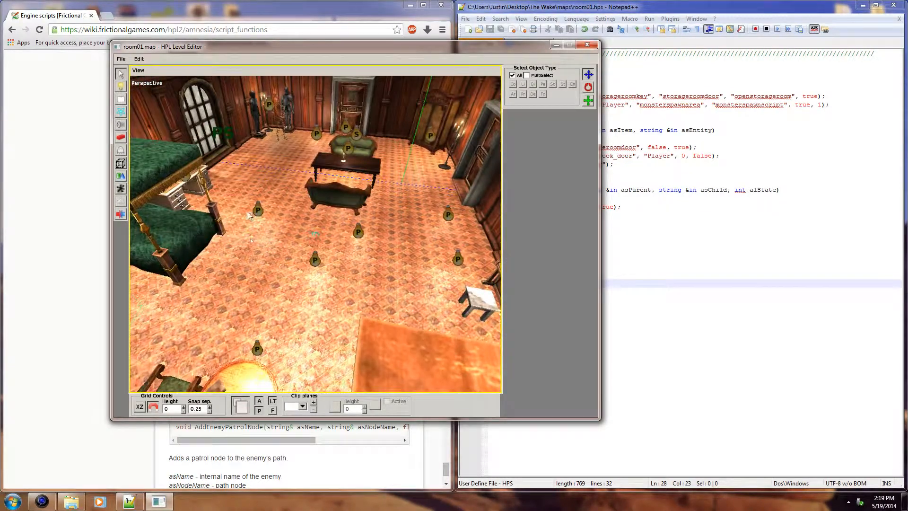
middle_click_drag(320, 216, 258, 286, "alt")
right_click_drag(258, 286, 359, 294, "alt")
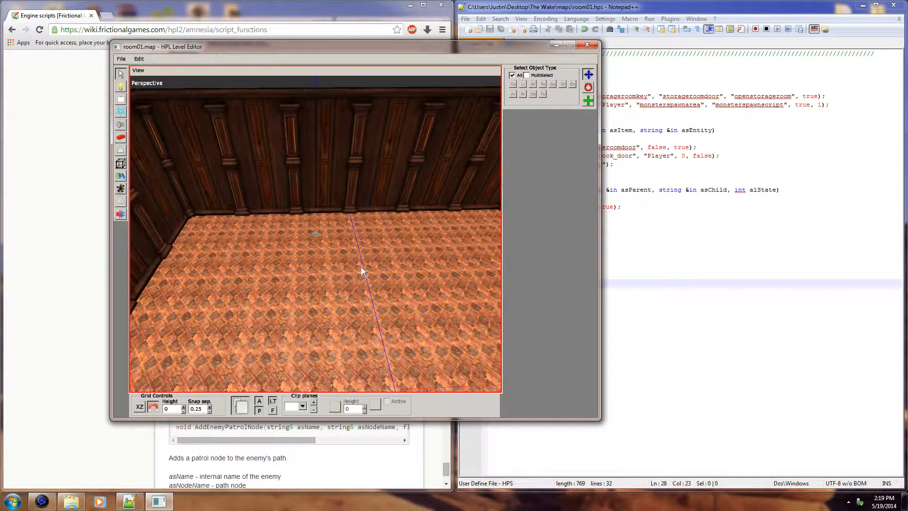
mouse_move(376, 256)
right_mouse_down("alt")
mouse_move(416, 254)
mouse_move(369, 247)
right_mouse_up("alt")
right_click_drag(313, 232, 363, 237, "alt")
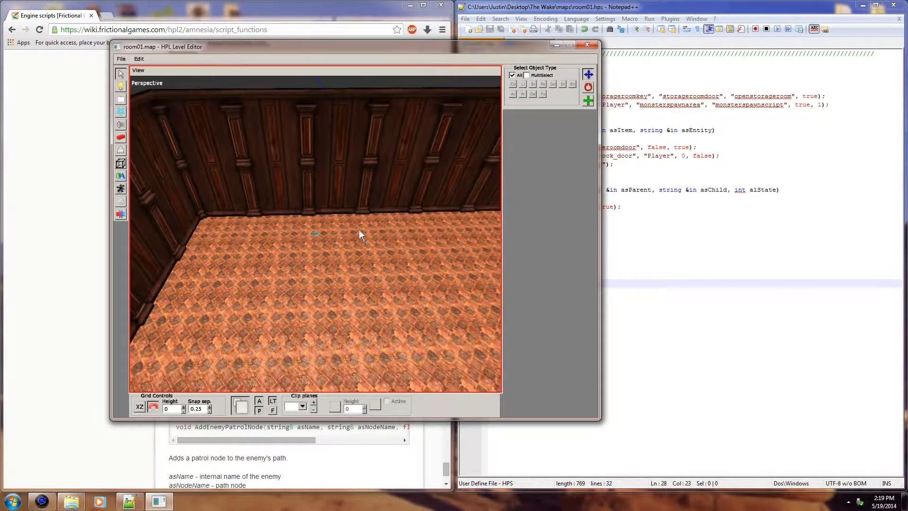
Step: Choose the shelf_no_back entity from the storage category for placement
left_click(121, 151)
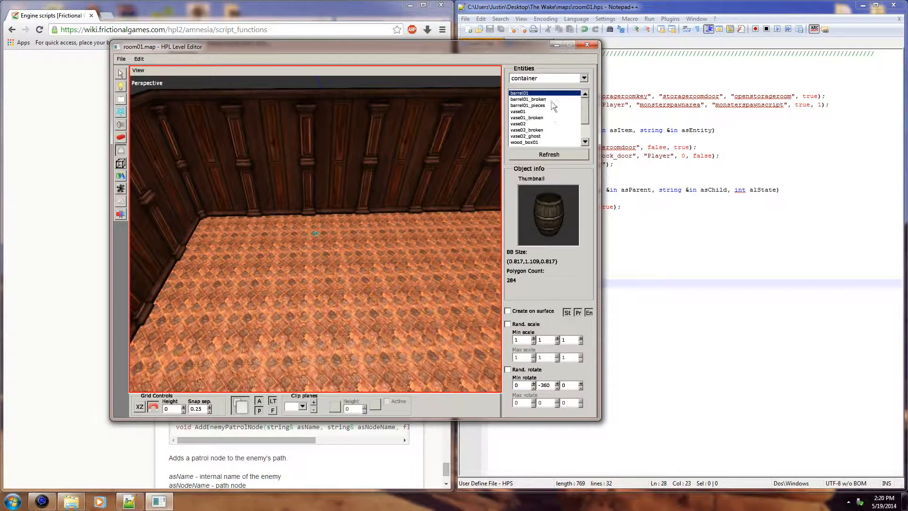
left_click(581, 79)
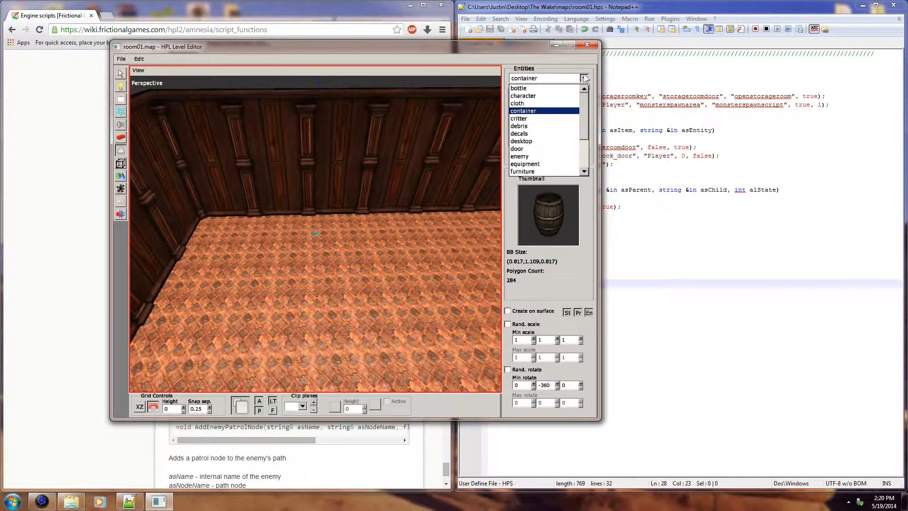
scroll(589, 115, "down", 1)
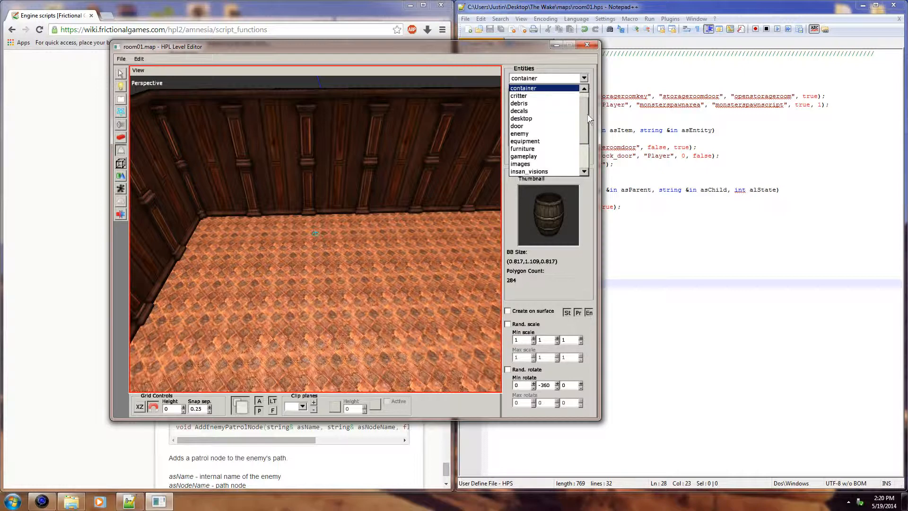
scroll(589, 118, "down", 4)
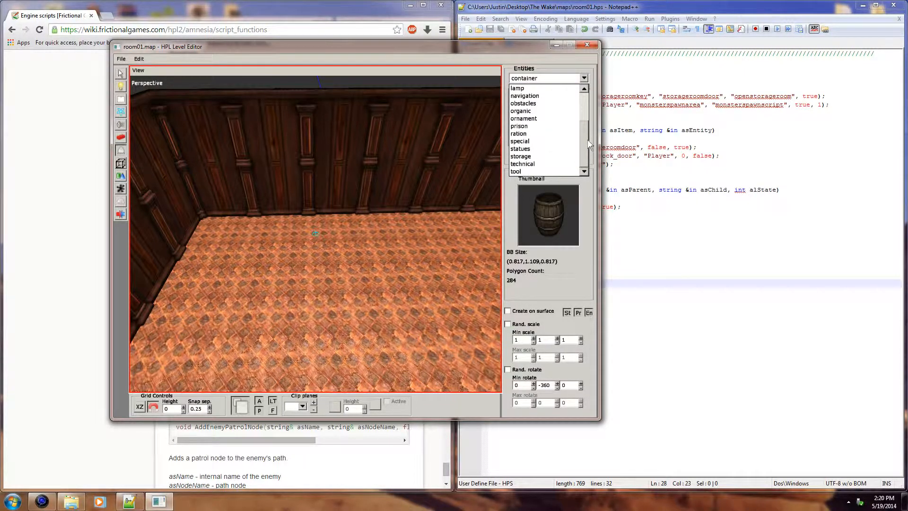
left_click(538, 156)
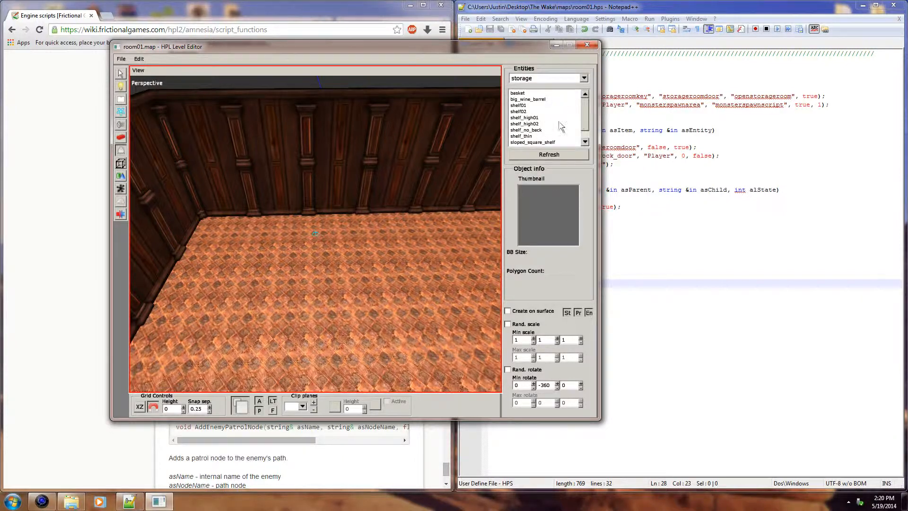
left_click(536, 125)
left_click(538, 131)
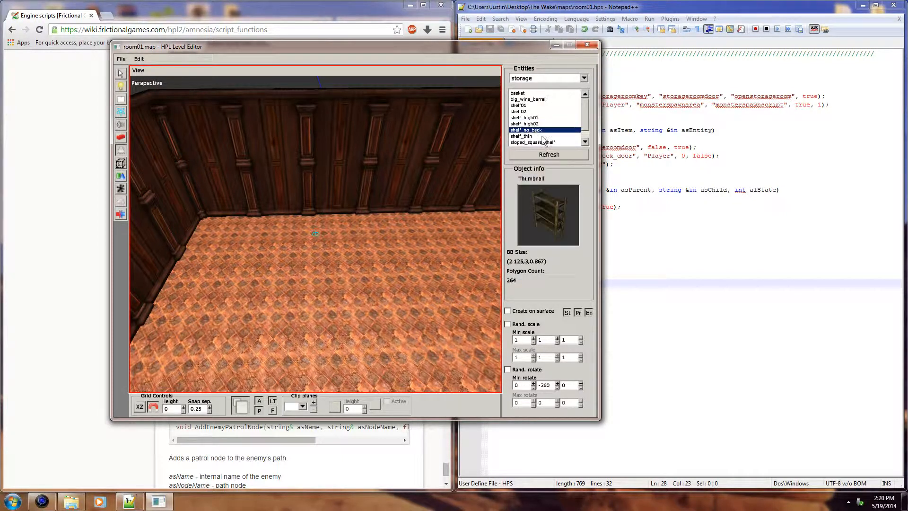
left_click(543, 136)
left_click(546, 143)
left_click(546, 129)
left_click(547, 124)
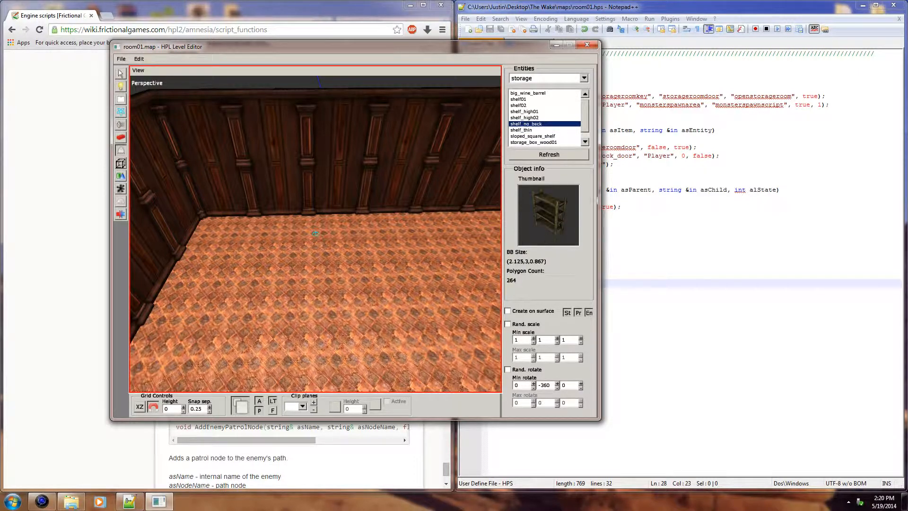
Step: Place several shelf_no_back units in the empty room with a Y rotation of -450
scroll(276, 270, "down", 3)
scroll(276, 269, "down", 1)
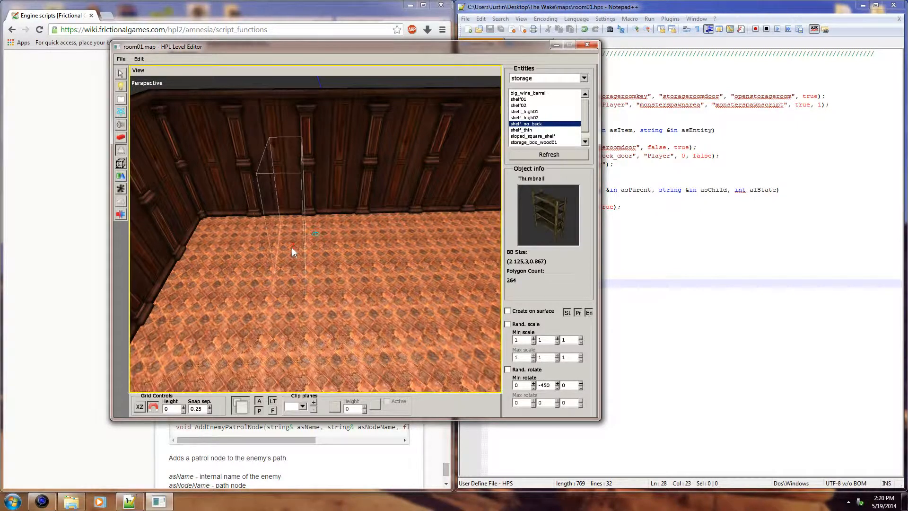
middle_click_drag(292, 248, 305, 277, "alt")
scroll(302, 278, "up", 1, "alt")
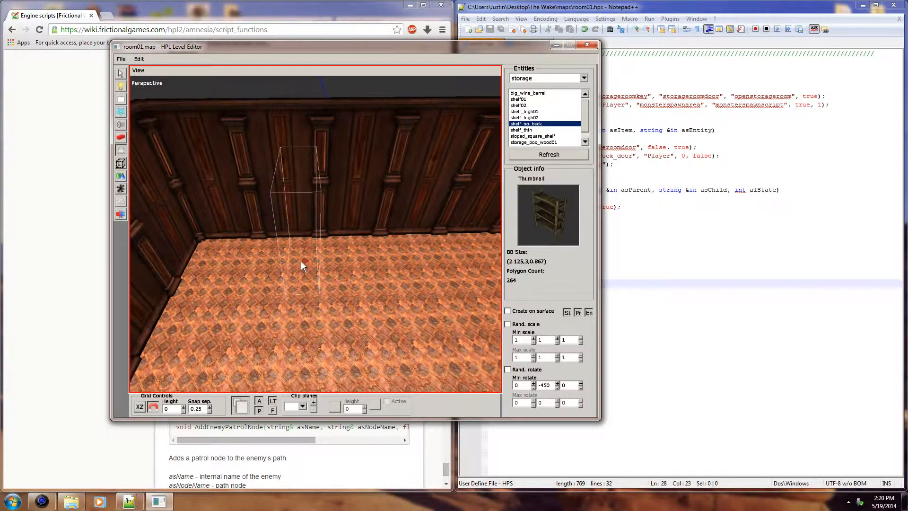
left_click(297, 261)
left_click_drag(296, 261, 324, 275, "alt")
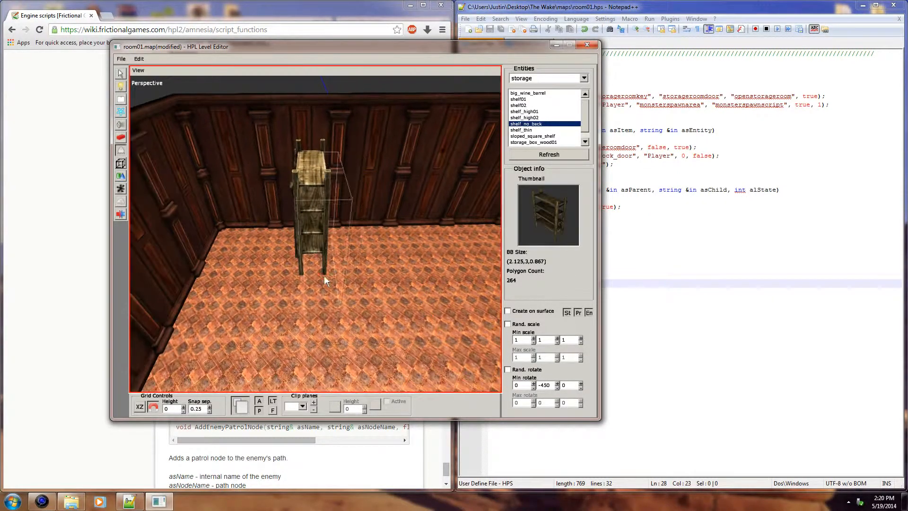
left_click(317, 312)
left_click_drag(316, 312, 311, 267, "alt")
left_click(317, 233)
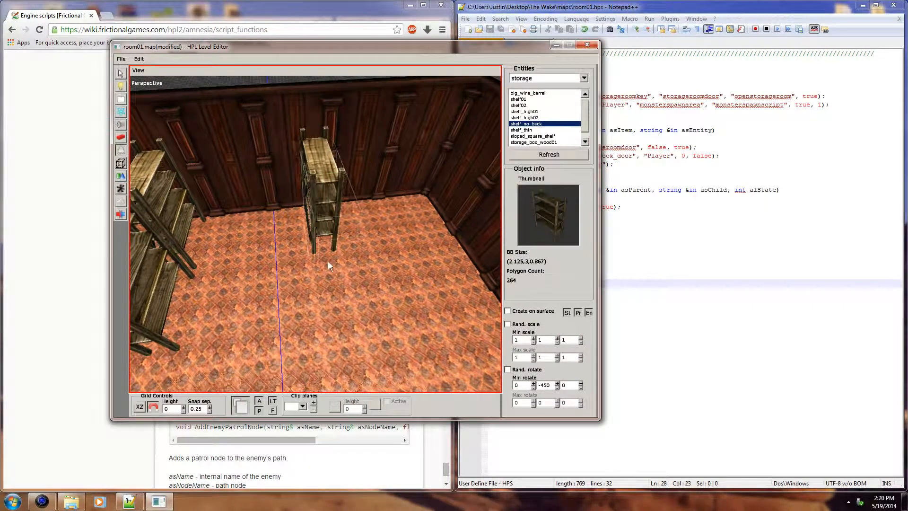
left_click_drag(334, 290, 330, 257, "alt")
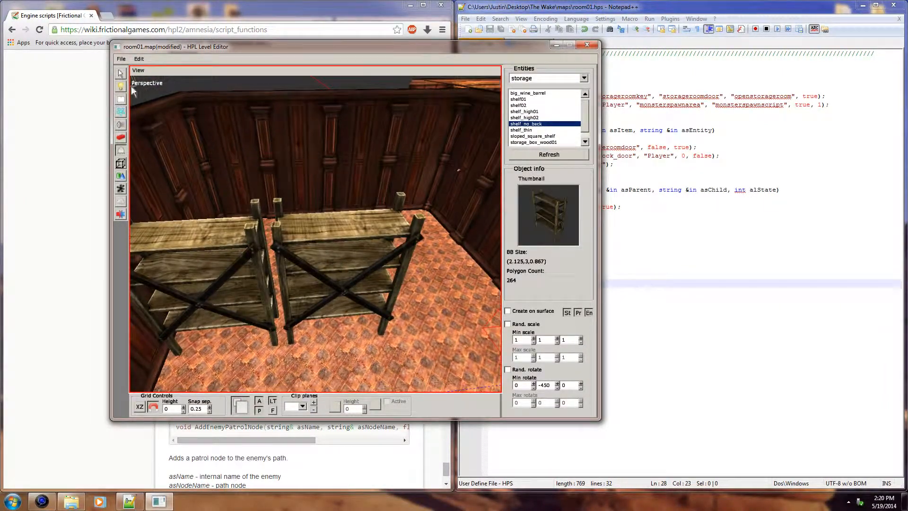
Step: Rotate the shelf_no_back_3 shelf about its vertical axis so it faces the opposite way
left_click(120, 73)
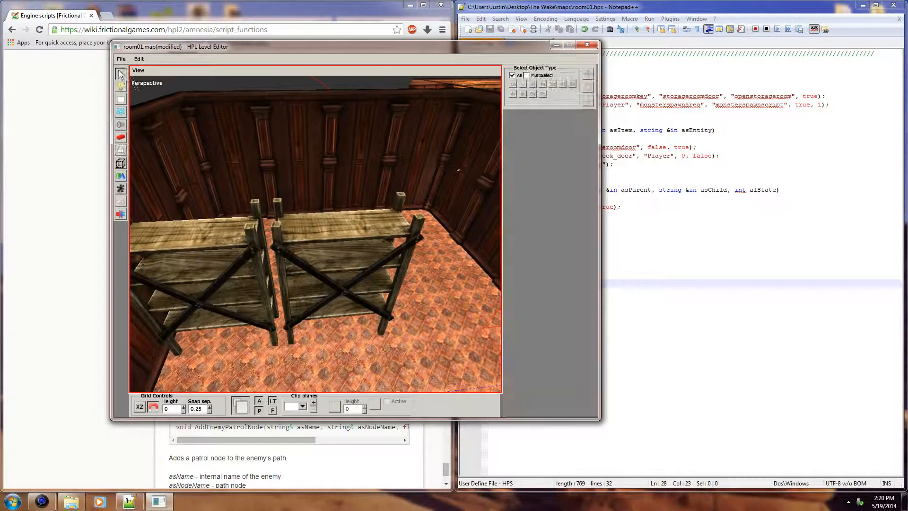
left_click(223, 286)
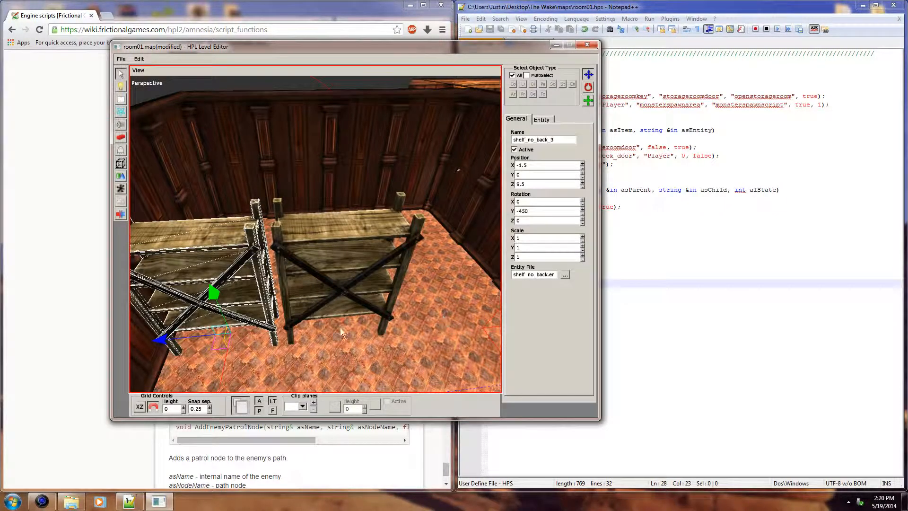
left_click_drag(404, 266, 396, 232, "alt")
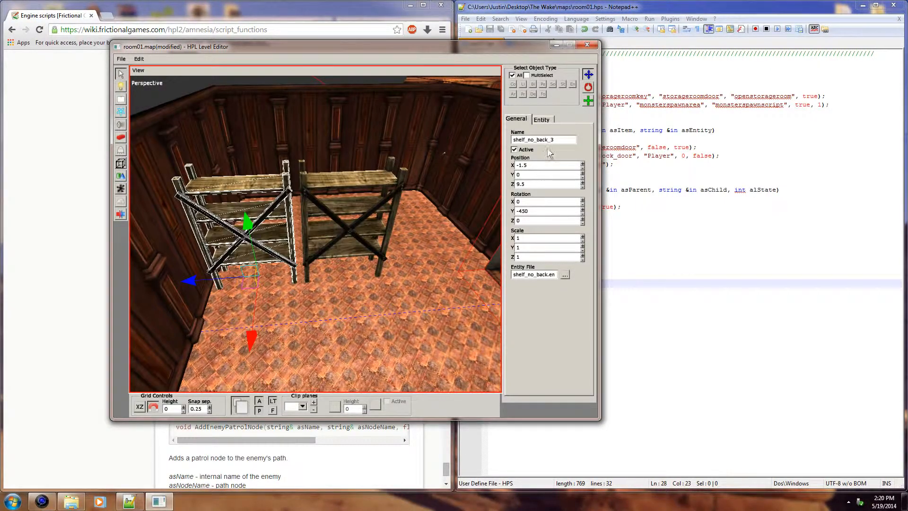
left_click(544, 119)
left_click(516, 119)
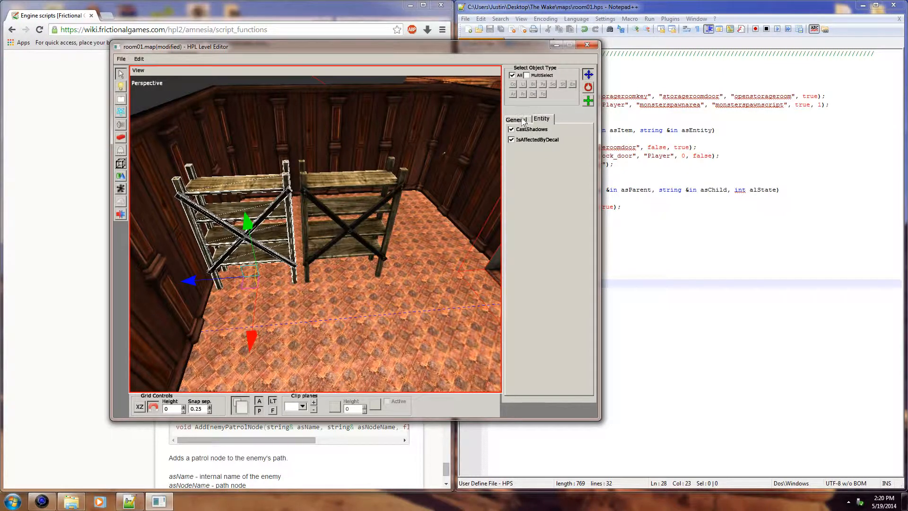
left_click(588, 87)
left_click_drag(330, 309, 212, 347)
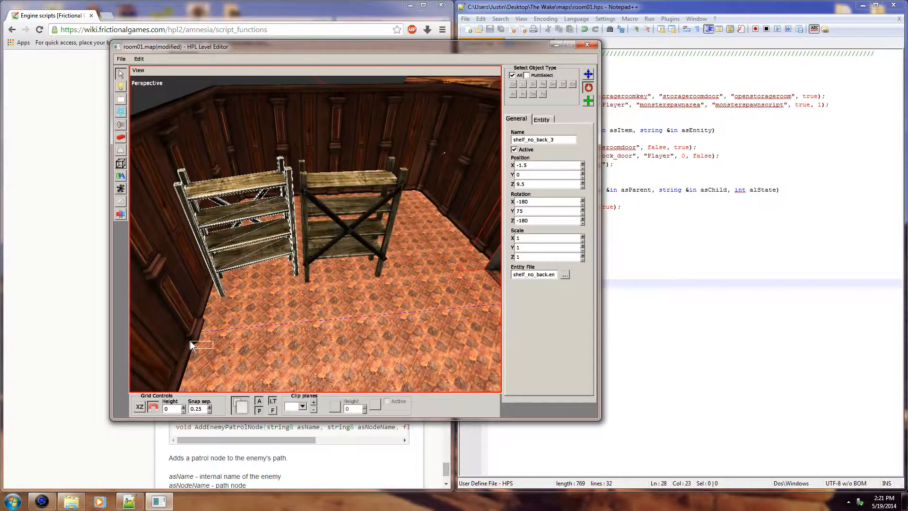
left_click(190, 340)
left_click(245, 242)
left_click(251, 254)
left_click_drag(246, 351, 233, 350)
Step: Rotate the shelf_no_back_4 shelf about its vertical axis to a Y rotation of 90, matching the neighbouring shelf's direction
left_click(358, 248)
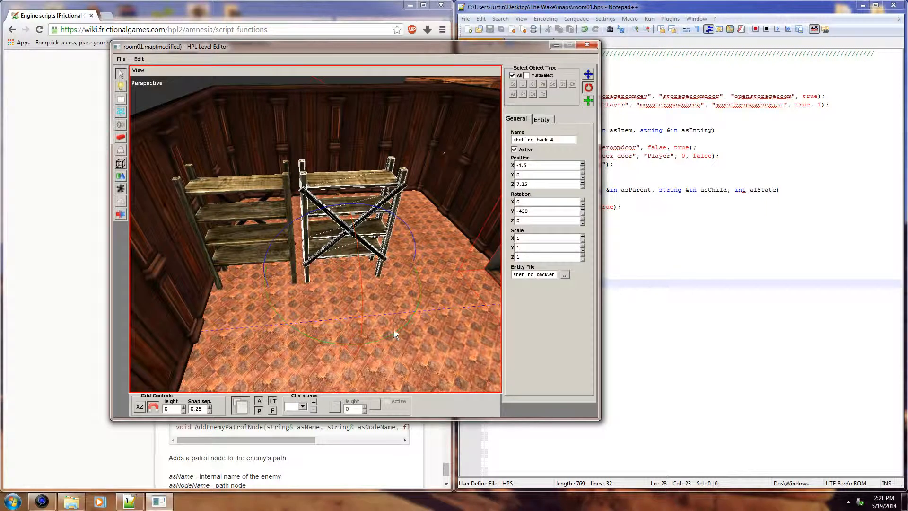
left_click_drag(405, 314, 257, 310)
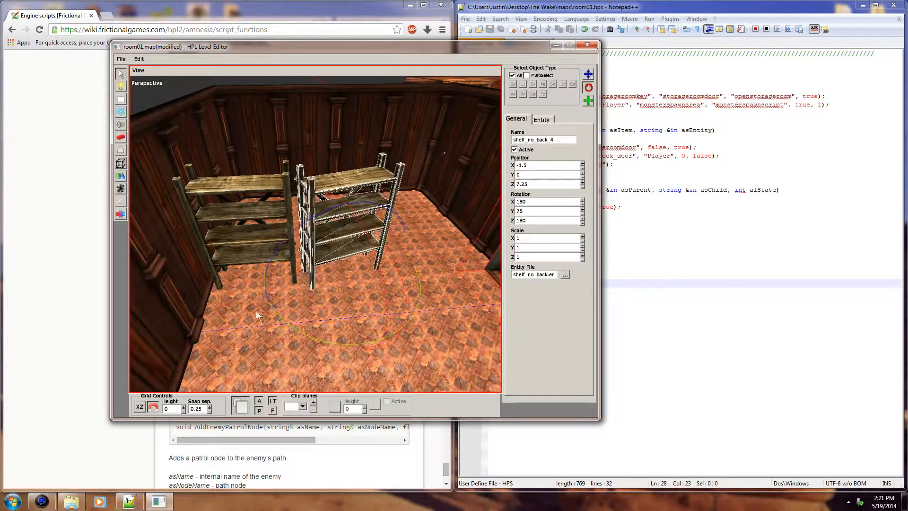
left_click_drag(314, 339, 302, 334)
left_click_drag(404, 305, 326, 209, "alt")
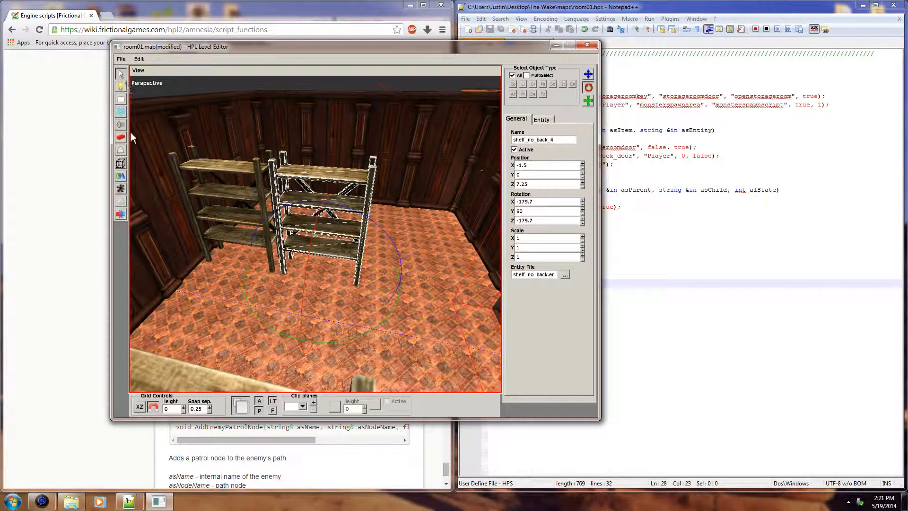
Step: Place three more shelf_no_back units in a row along the opposite wall with a Y rotation of -630
left_click(122, 150)
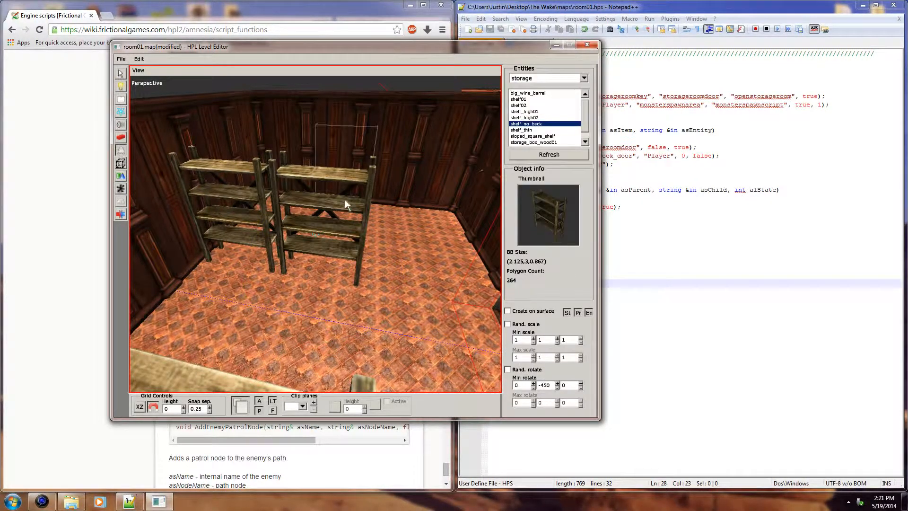
middle_click_drag(324, 209, 362, 293, "alt")
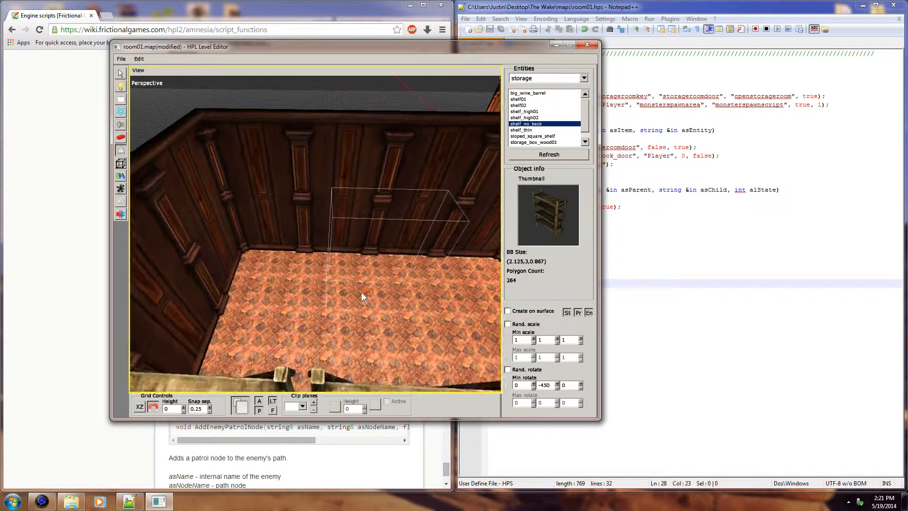
scroll(323, 268, "down", 4)
scroll(322, 267, "down", 8)
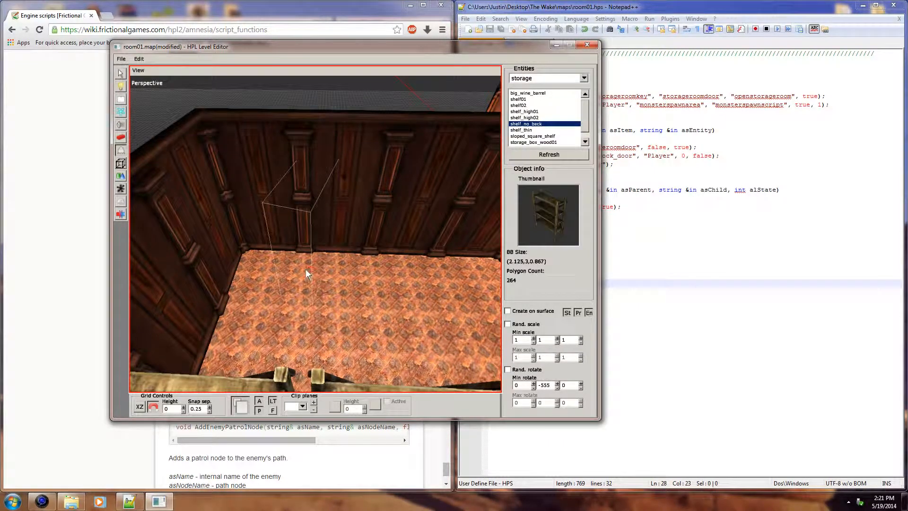
left_click(286, 267)
middle_click_drag(286, 267, 190, 114, "alt")
left_click(365, 272)
left_click(379, 274)
Step: Shift the three new shelves along the wall to Z positions 9.5, 7.25 and 5
left_click(122, 75)
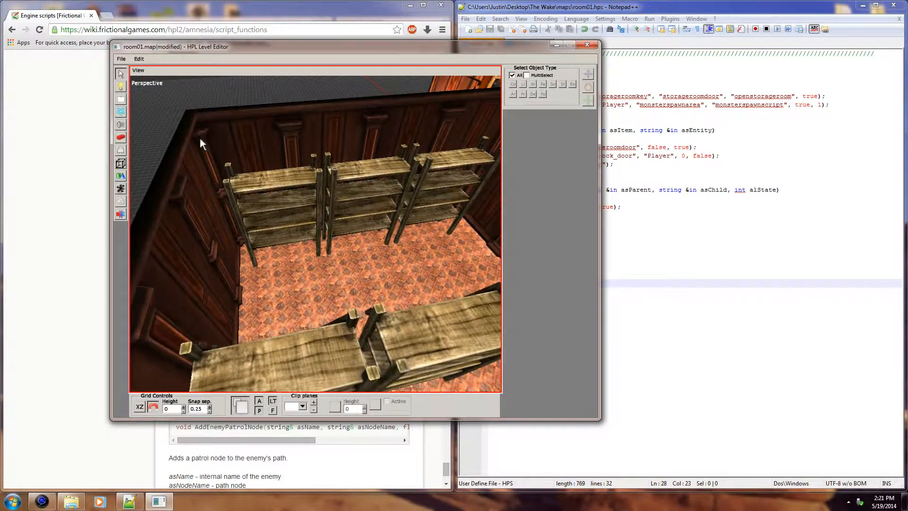
left_click(243, 179)
left_click_drag(253, 258, 248, 257)
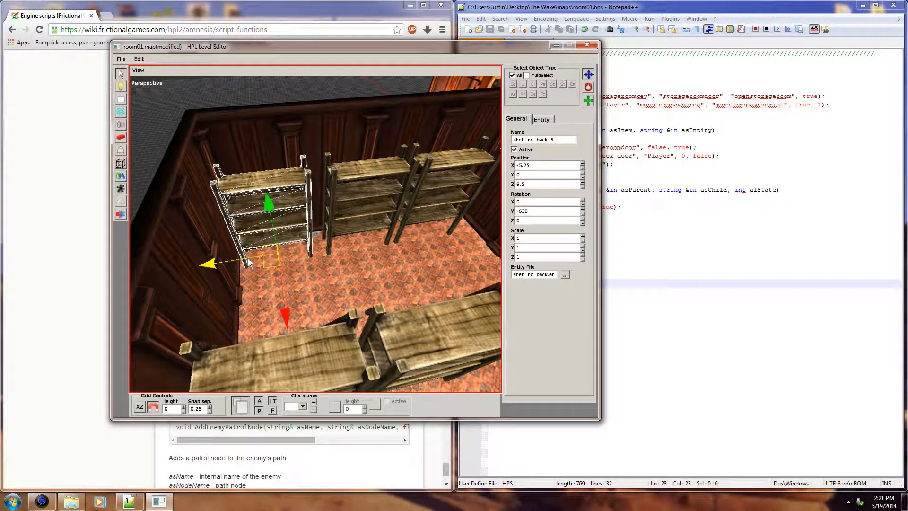
left_click(348, 223)
left_click_drag(318, 247, 310, 248)
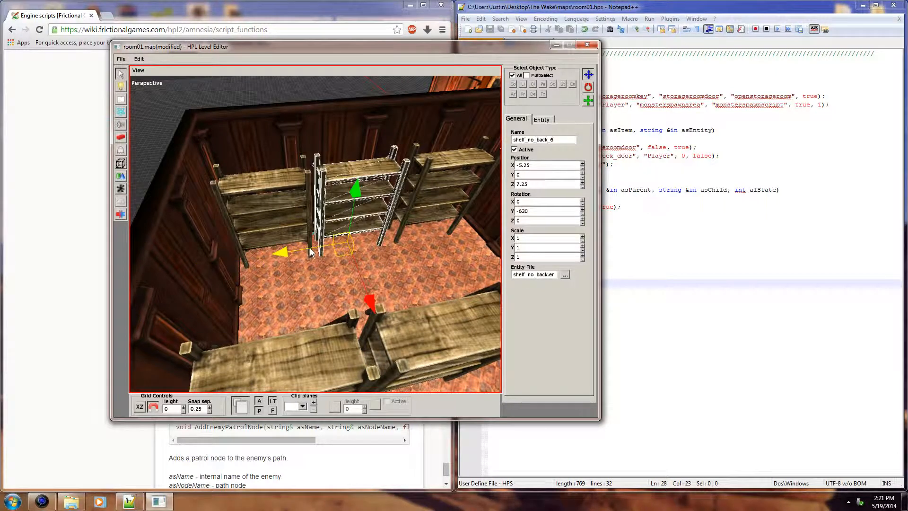
left_click(402, 228)
left_click_drag(362, 241, 359, 242)
middle_click_drag(364, 242, 419, 274, "alt")
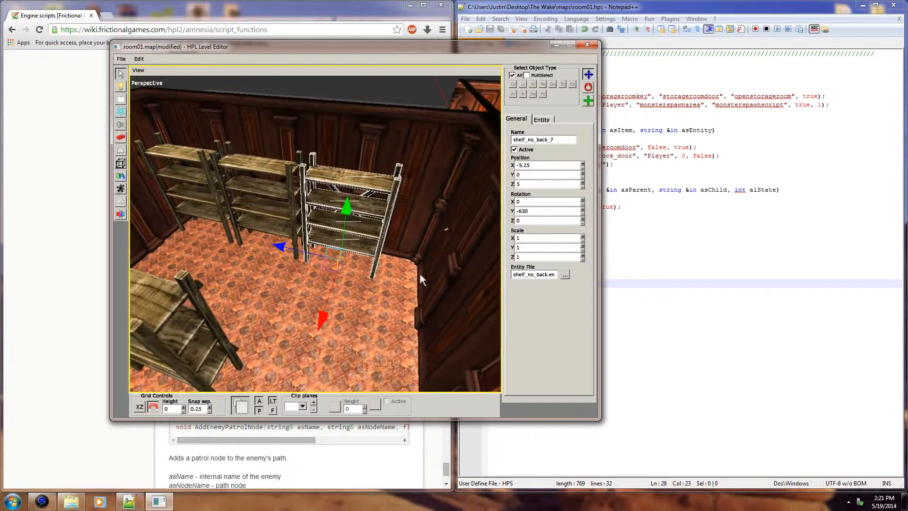
middle_click_drag(367, 293, 384, 280, "alt")
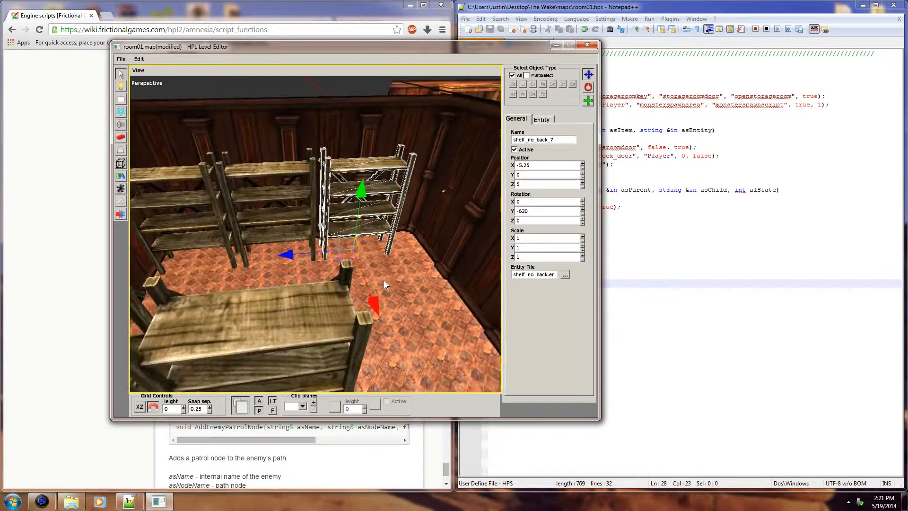
Step: Choose the barrel01 entity from the container category for placement
left_click(121, 150)
left_click(585, 79)
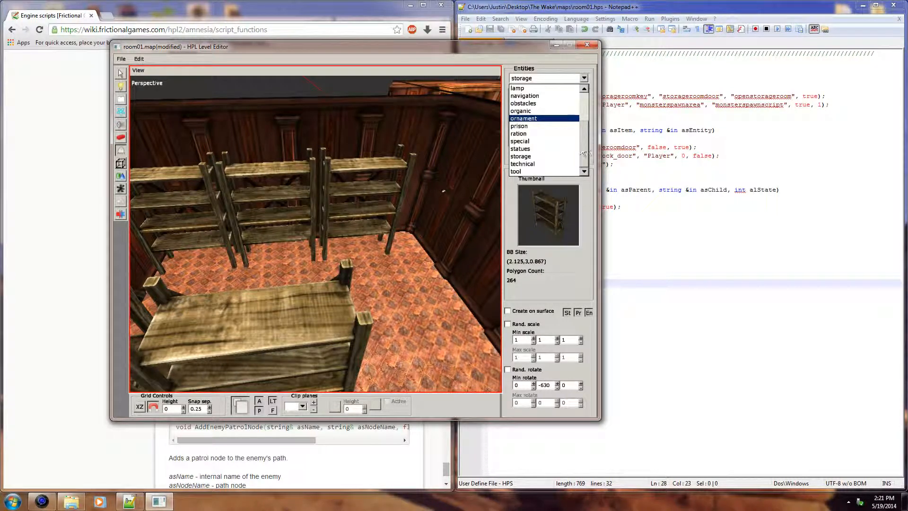
scroll(536, 119, "up", 3)
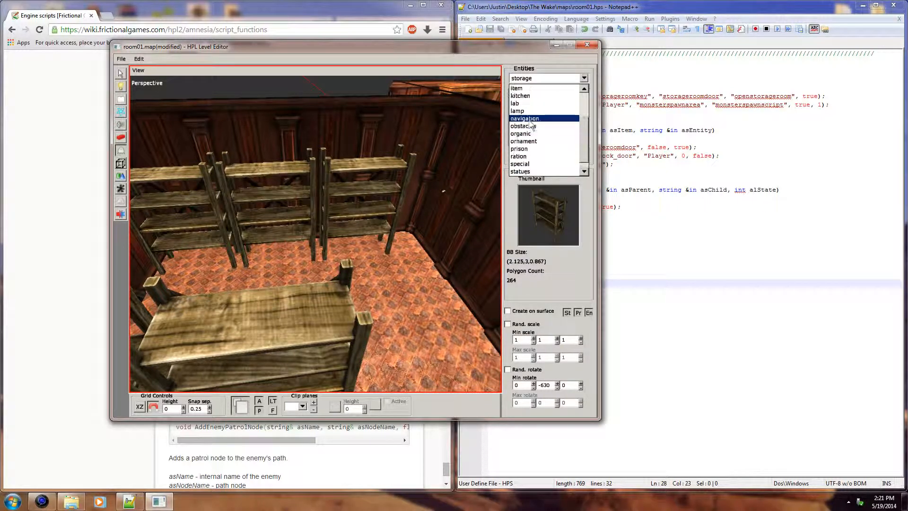
left_click(590, 130)
left_click(585, 80)
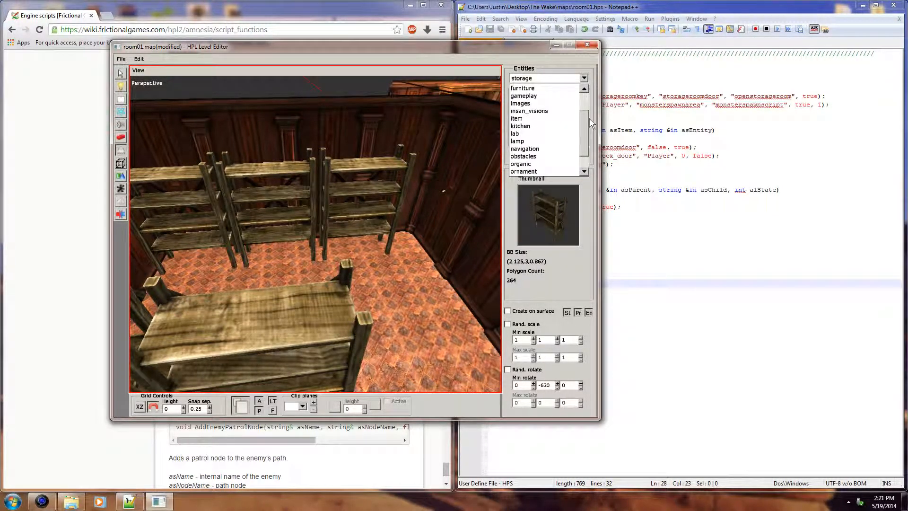
left_click_drag(586, 124, 585, 108)
left_click(532, 110)
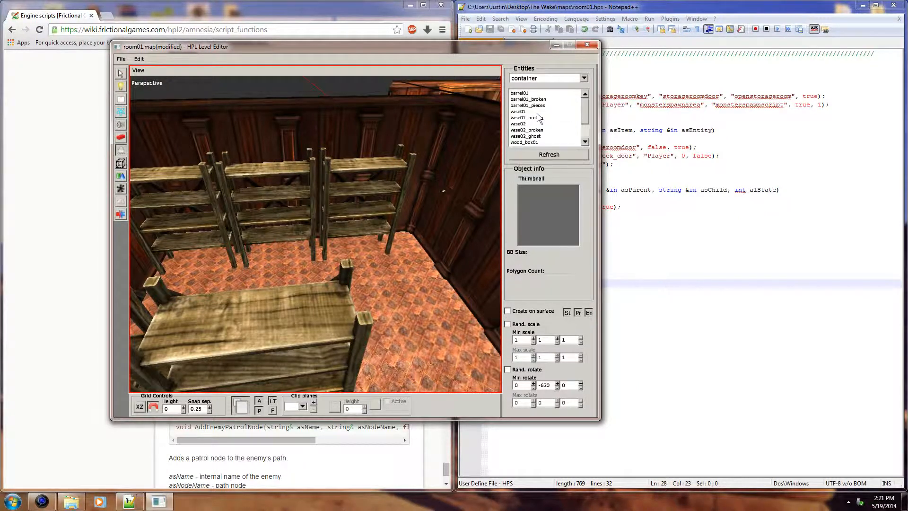
left_click(539, 93)
left_click_drag(314, 206, 384, 231, "alt")
middle_click_drag(384, 232, 302, 255, "alt")
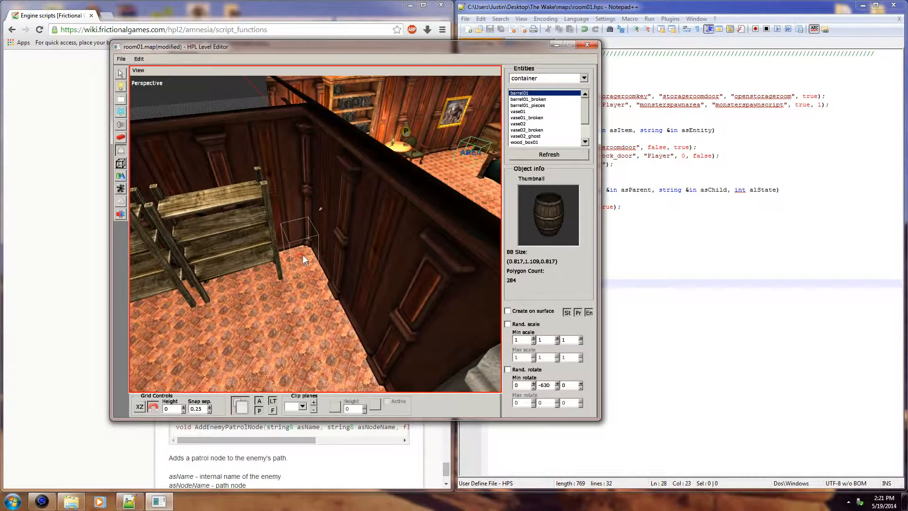
Step: Place a cluster of barrel01 barrels in the room corner beside the end shelf, undoing a misplaced one
left_click(258, 308)
left_click(285, 342)
left_click_drag(284, 342, 320, 337, "alt")
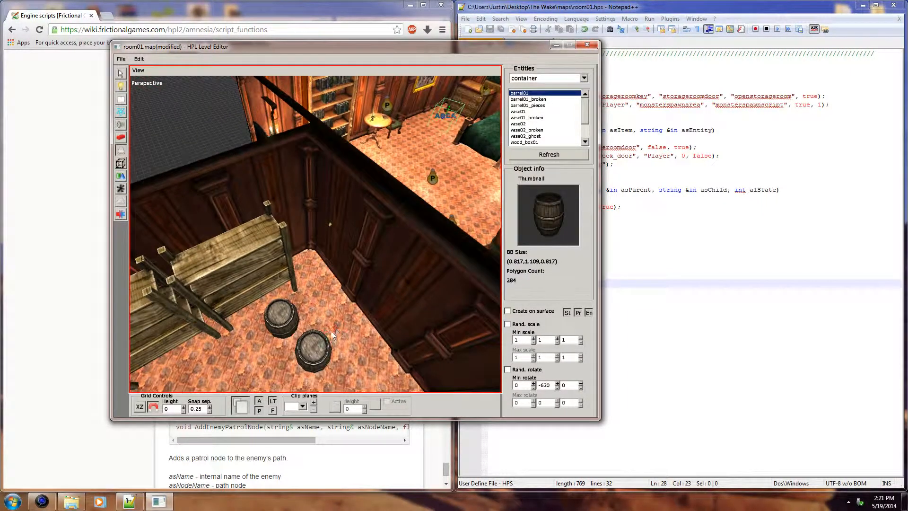
left_click(346, 324)
left_click_drag(318, 317, 341, 309, "alt")
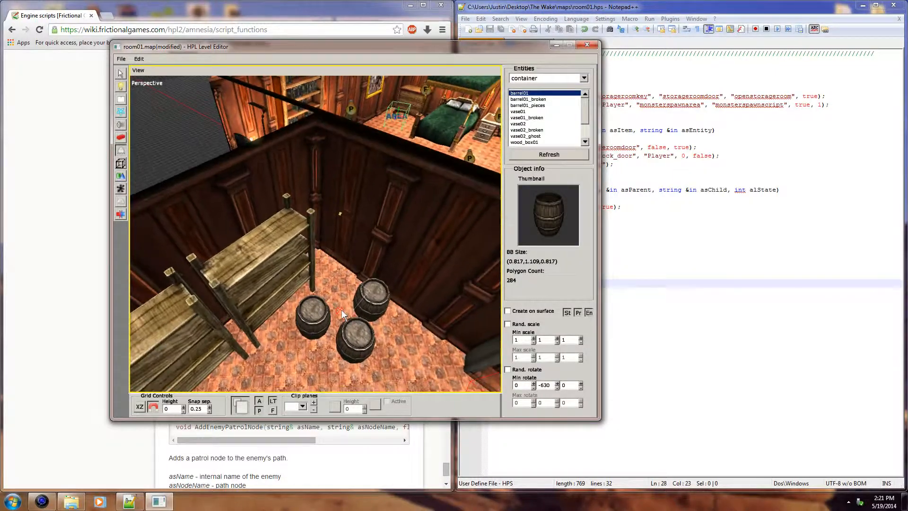
left_click(335, 297)
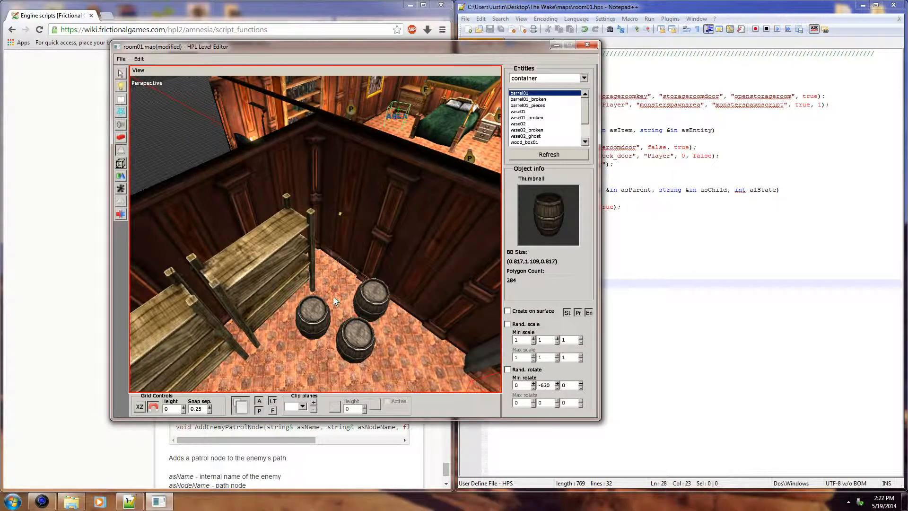
left_click_drag(333, 297, 414, 274, "alt")
scroll(365, 307, "up", 3)
scroll(376, 255, "down", 1)
key("ctrl+z")
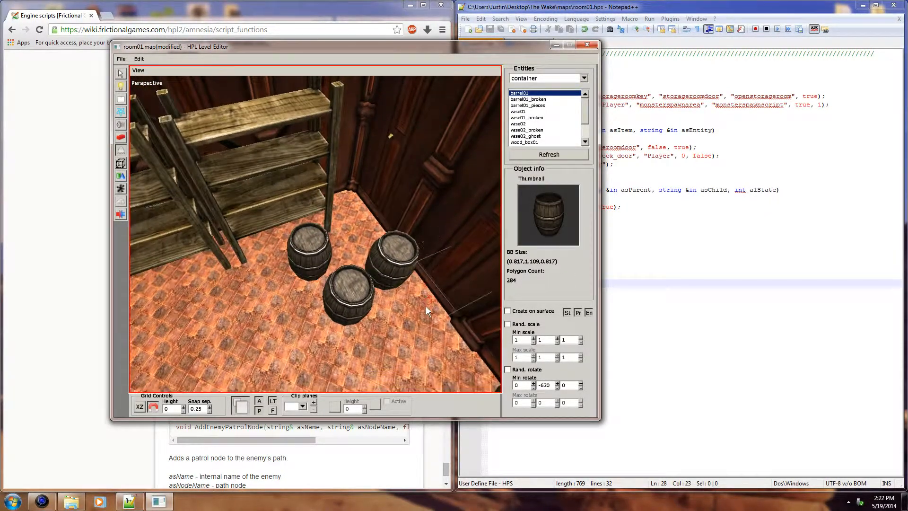
left_click(419, 323)
left_click_drag(435, 328, 355, 302, "alt")
Step: Choose wood_box02 from the container entities and place one crate against the end wall between the shelf rows
left_click(531, 118)
left_click(571, 106)
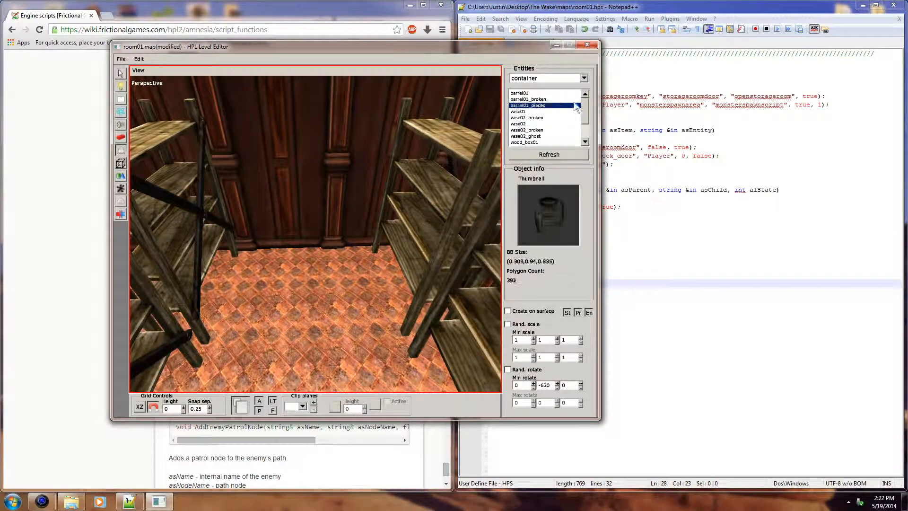
left_click_drag(585, 117, 588, 136)
left_click(545, 124)
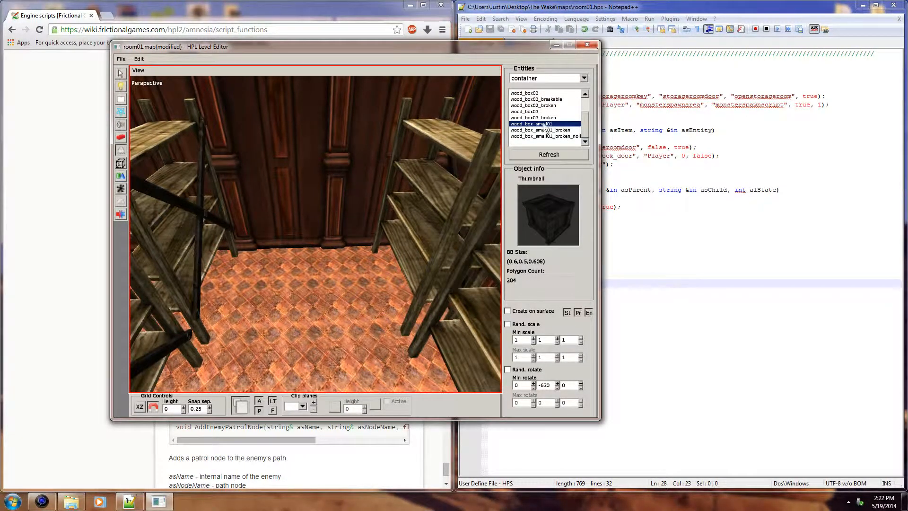
left_click(545, 118)
left_click(545, 112)
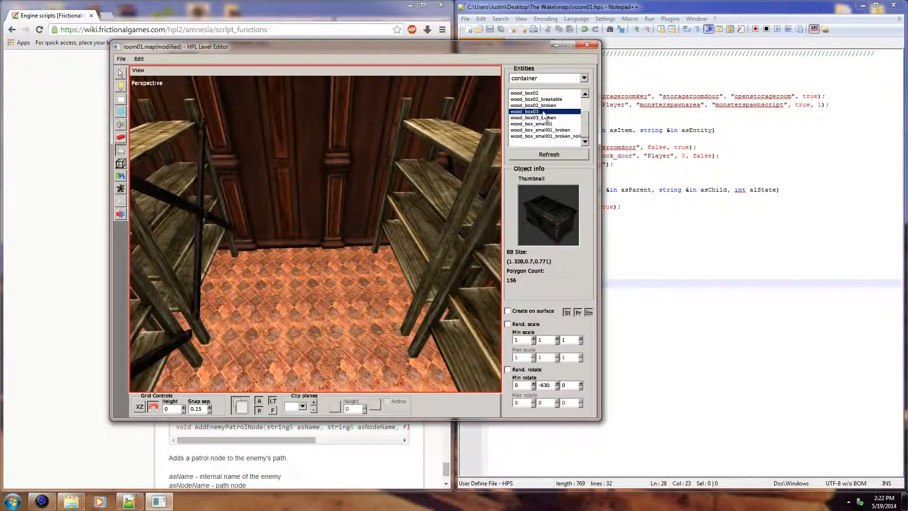
left_click(551, 99)
left_click(549, 93)
scroll(554, 109, "up", 2)
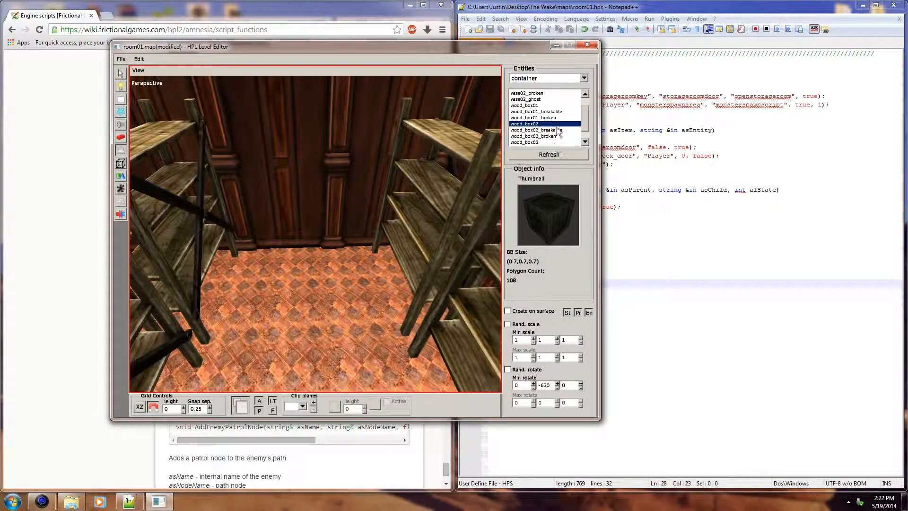
middle_click_drag(322, 237, 340, 271, "alt")
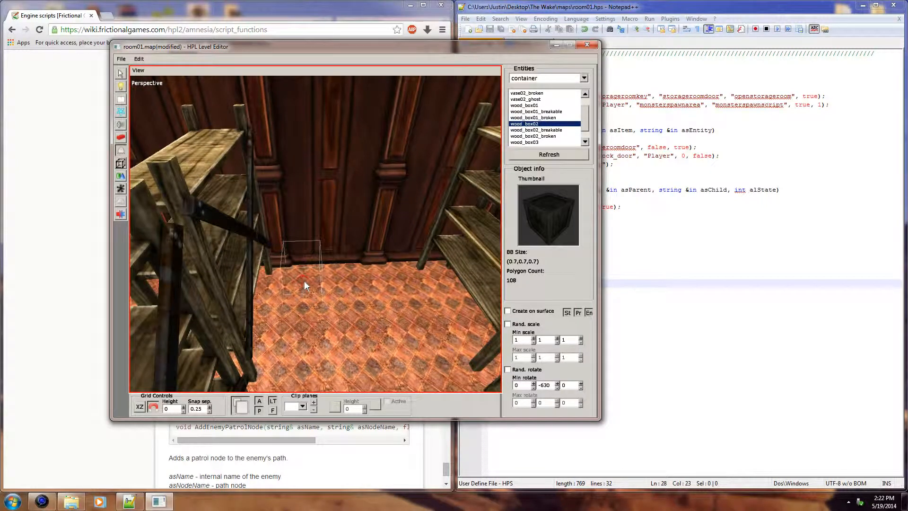
left_click(305, 280)
left_click(357, 286)
left_click(323, 314)
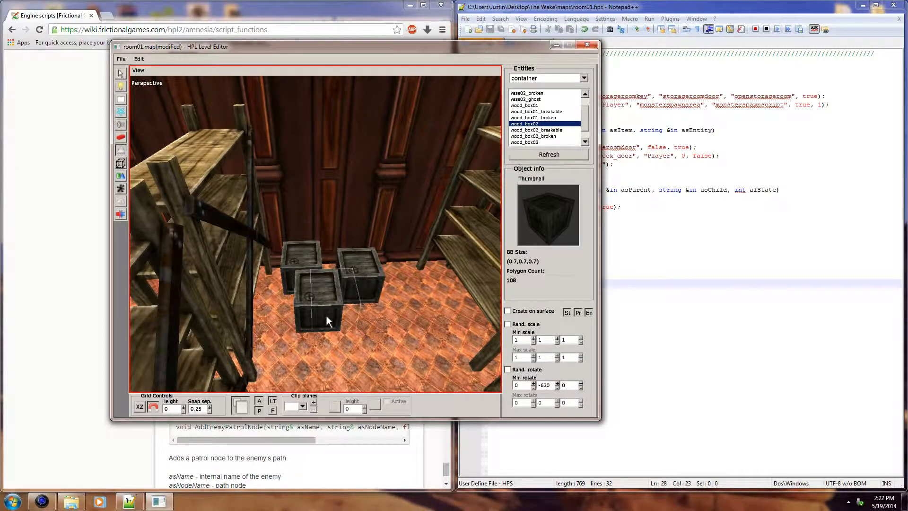
key("ctrl+z")
key("ctrl+z")
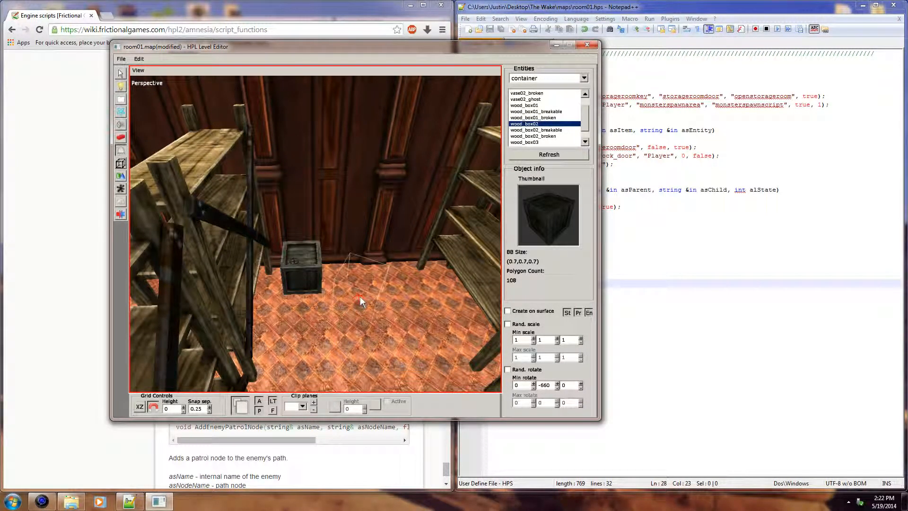
Step: Place four more wood_box02 crates around the first one with varied Y rotations, such as -660 and -585
left_click(360, 296)
left_click(315, 334)
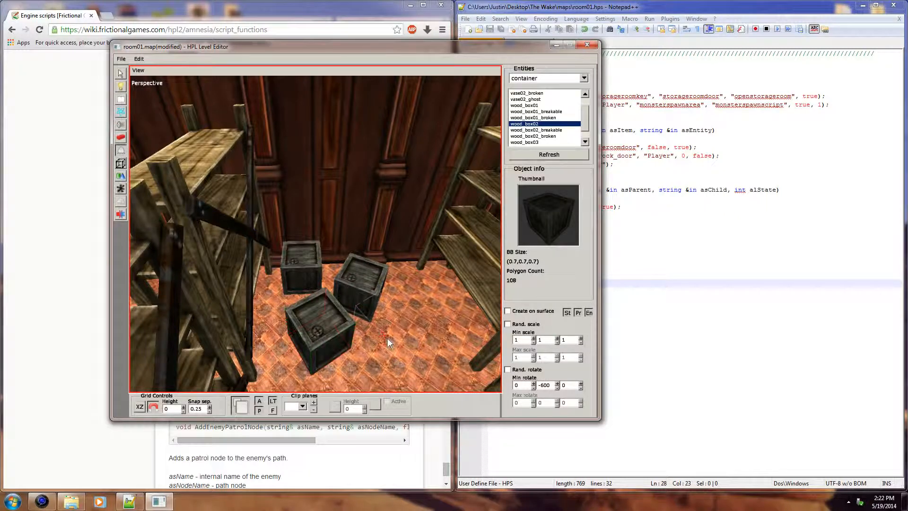
left_click(416, 335)
left_click(408, 275)
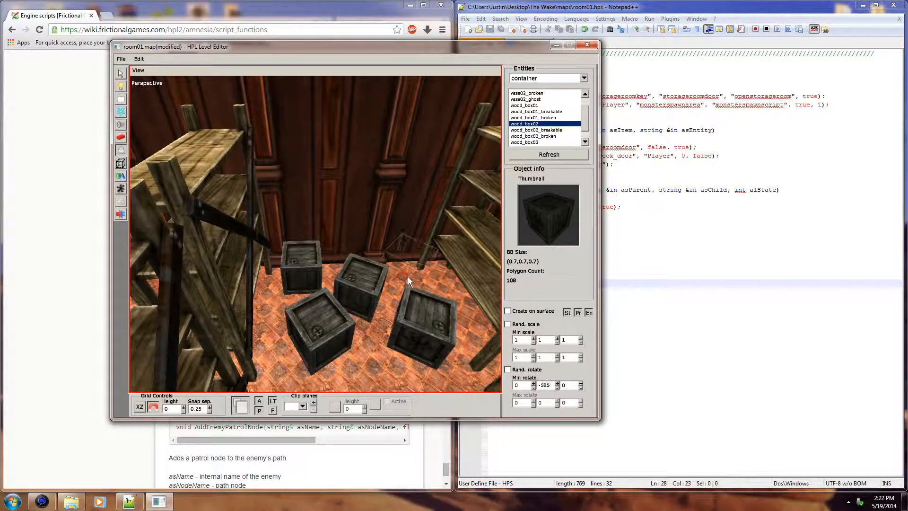
Step: Stack another wood_box02 crate on the middle crate, creating it on the surface with a Y rotation of -615
left_click_drag(433, 342, 345, 238, "alt")
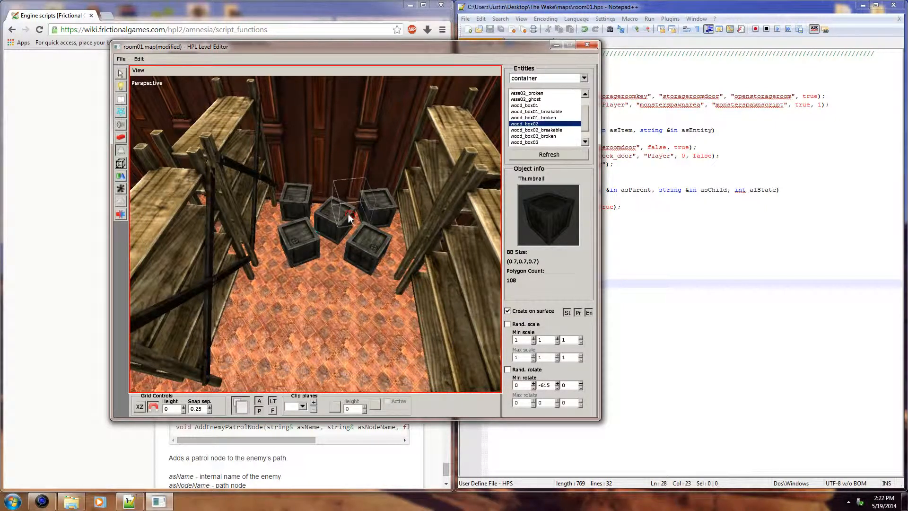
left_click(334, 211)
left_click_drag(345, 223, 353, 178, "alt")
middle_click_drag(353, 178, 347, 229, "alt")
scroll(339, 260, "up", 5)
scroll(351, 211, "up", 1)
scroll(351, 211, "down", 5)
left_click_drag(350, 225, 351, 280, "alt")
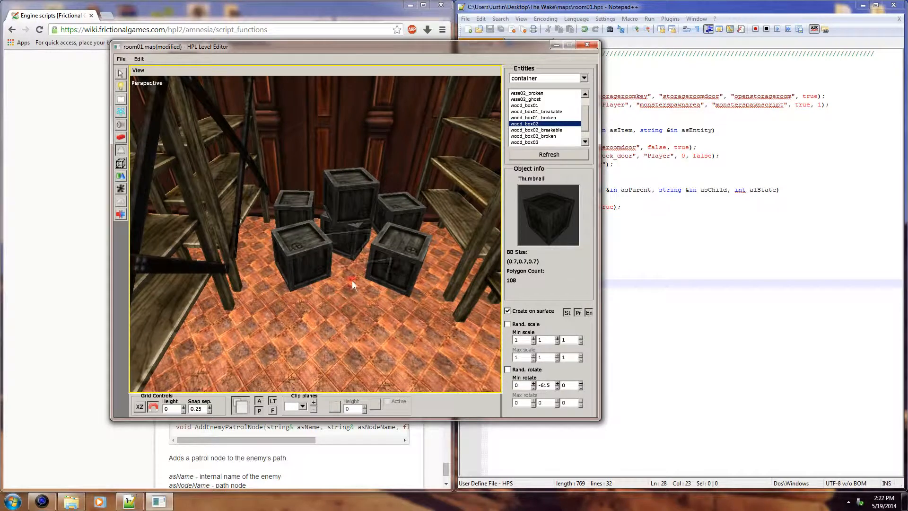
Step: Raise the stacked crate wood_box02_6 to a Y position of 0.75
left_click(120, 74)
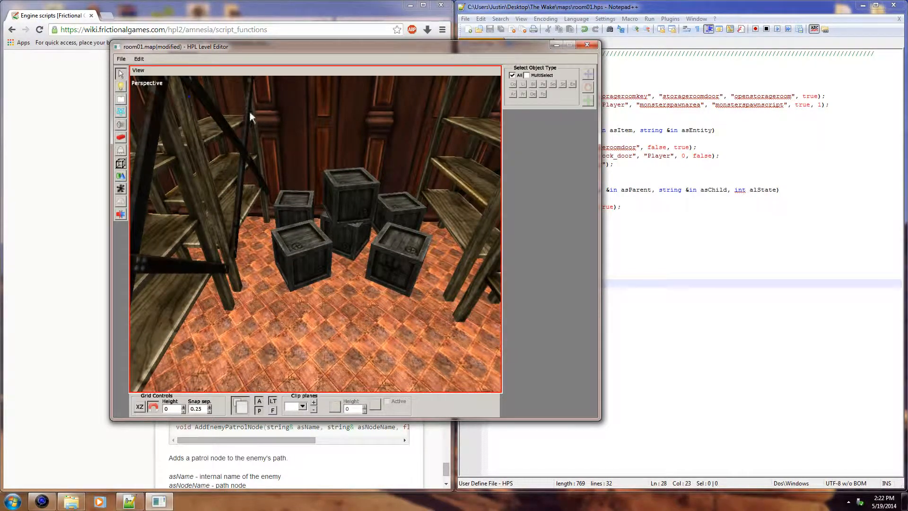
left_click(353, 197)
left_click_drag(353, 148, 354, 139)
left_click_drag(375, 204, 344, 173, "alt")
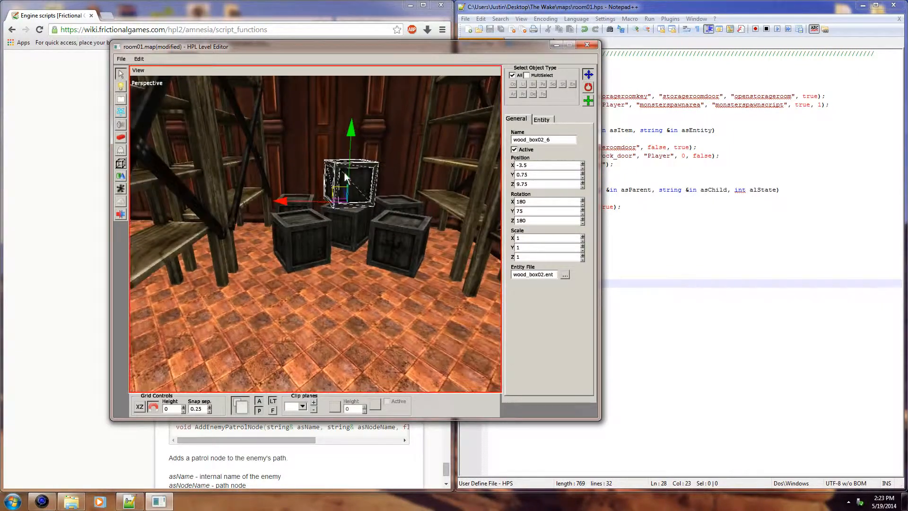
left_click_drag(345, 206, 152, 177, "alt")
left_click(352, 311)
Step: Choose bread_rotten from the ration entities and place four loaves along one shelf with varied Y rotations, such as -645 and -705
left_click(121, 150)
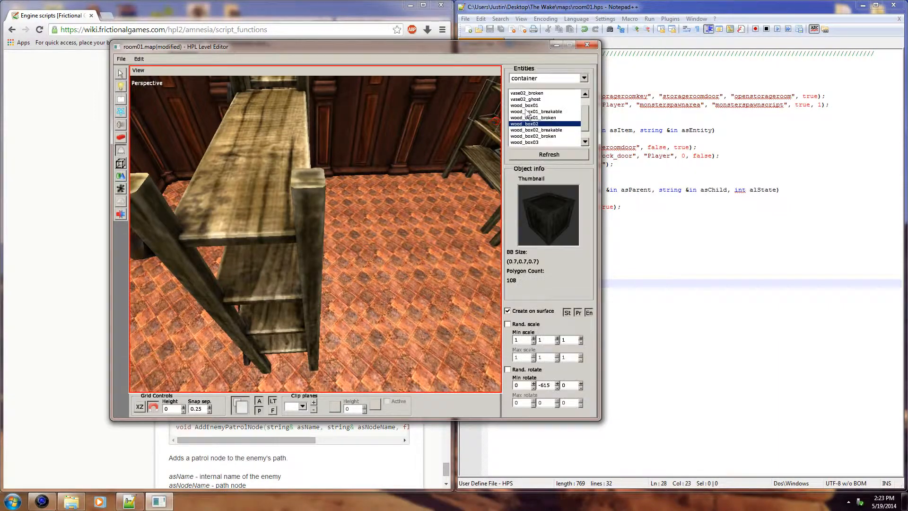
left_click(584, 78)
left_click_drag(587, 118, 594, 150)
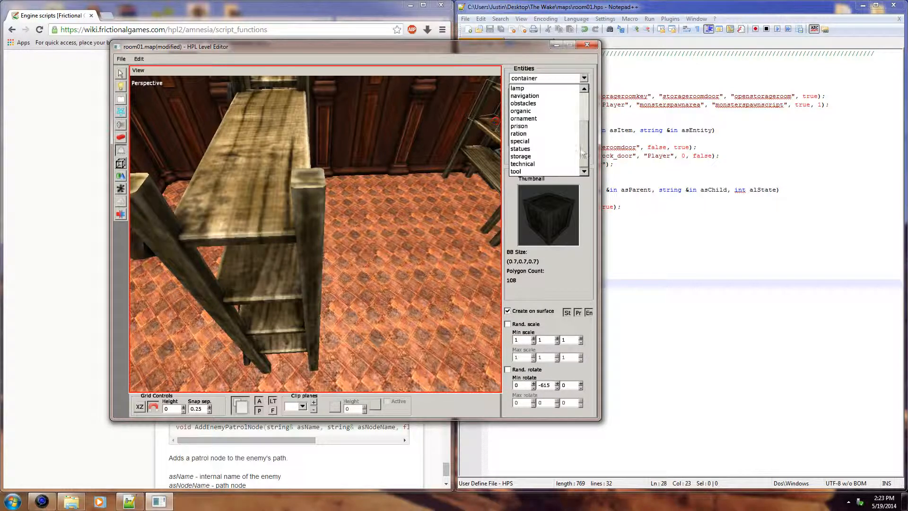
left_click(541, 134)
left_click(524, 112)
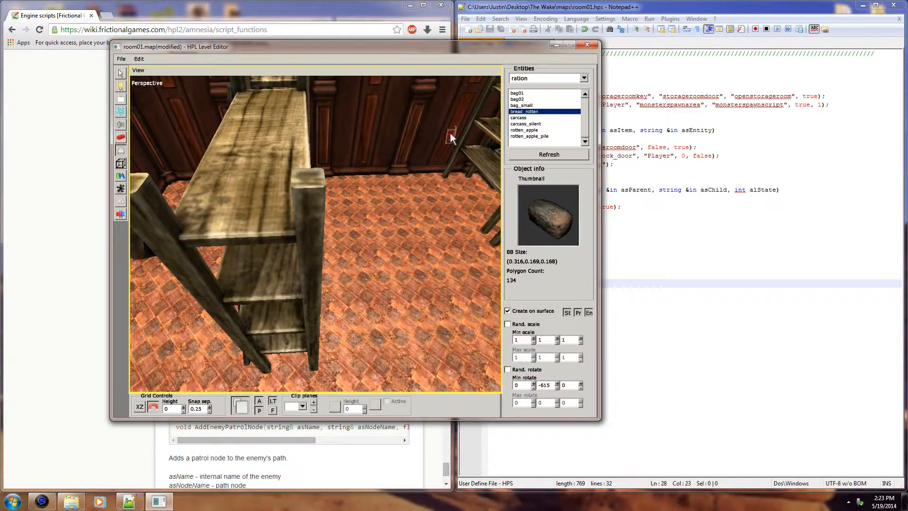
middle_click_drag(451, 136, 397, 149)
left_click(240, 220)
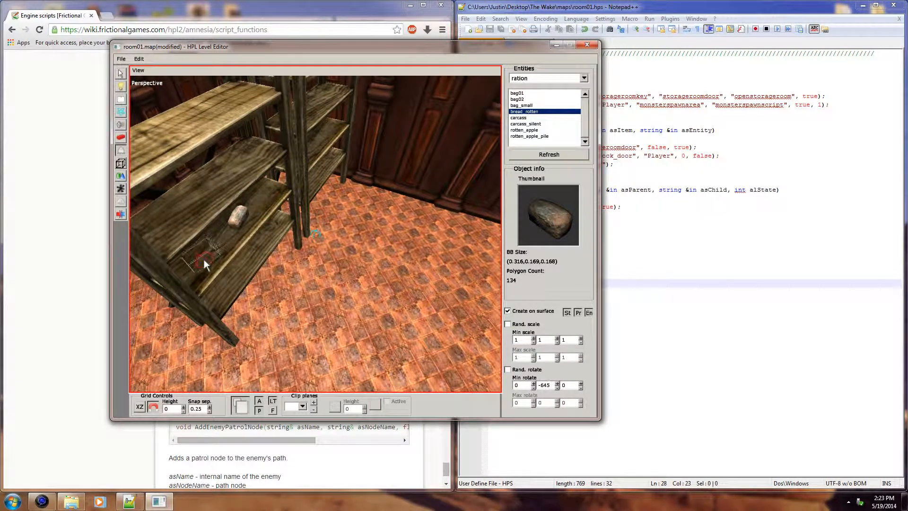
left_click(218, 240)
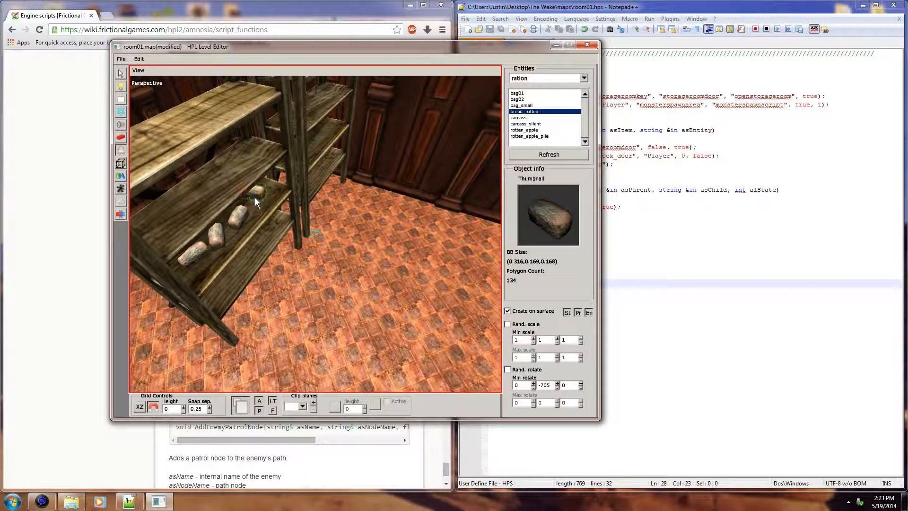
left_click(254, 195)
middle_click_drag(254, 194, 303, 200)
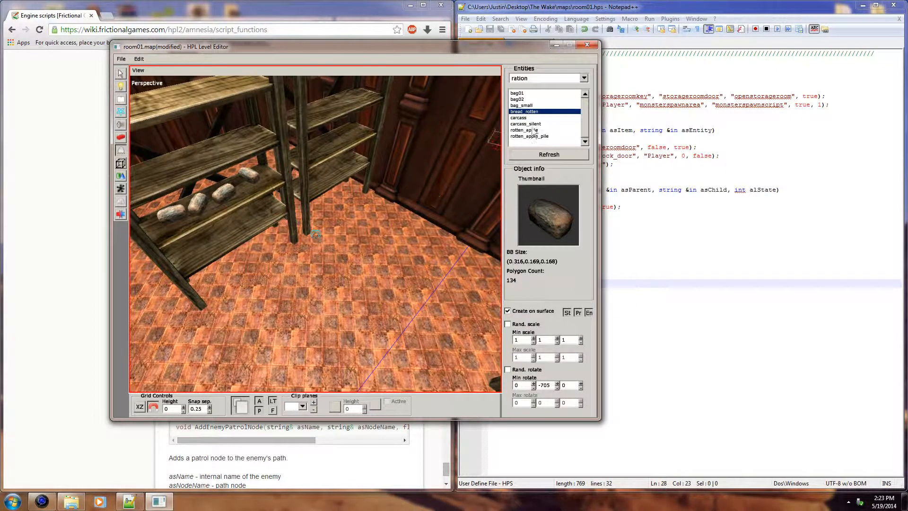
Step: Place three rotten_apple_pile entities in a row on the shelf below the bread, varying their Y rotation
left_click(524, 124)
left_click(553, 137)
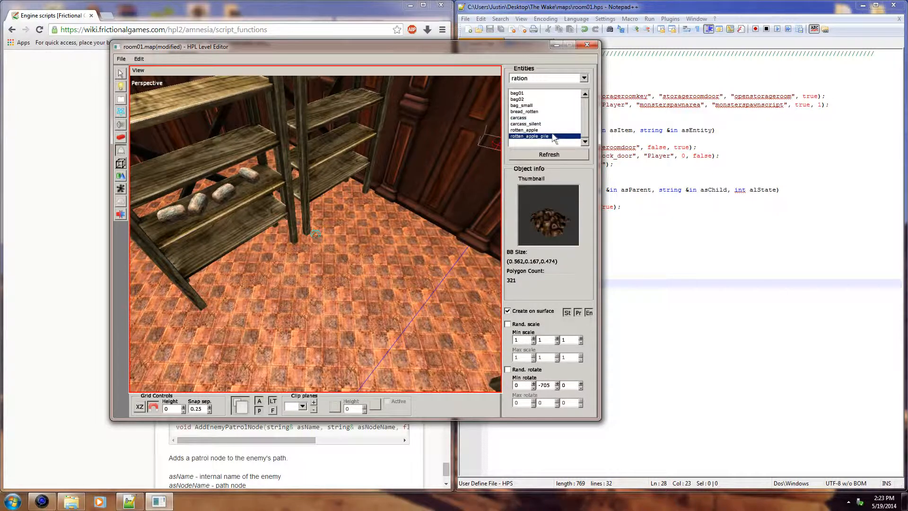
scroll(325, 256, "up", 3)
middle_click_drag(241, 226, 349, 193)
left_click(313, 200)
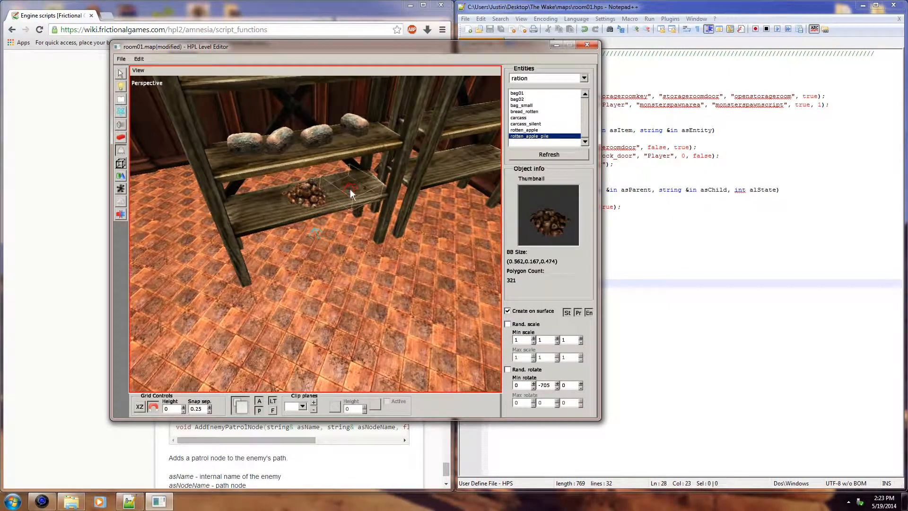
scroll(356, 190, "down", 1, "shift")
scroll(349, 187, "down", 2, "shift")
left_click(351, 187)
scroll(268, 204, "down", 2, "shift")
left_click(261, 209)
right_click_drag(443, 222, 380, 251, "alt")
Step: Place bag02 sacks on the floor beside the food shelf with varied Y rotations, such as -780 and -840
left_click(520, 117)
left_click(526, 112)
left_click(532, 99)
left_click(534, 93)
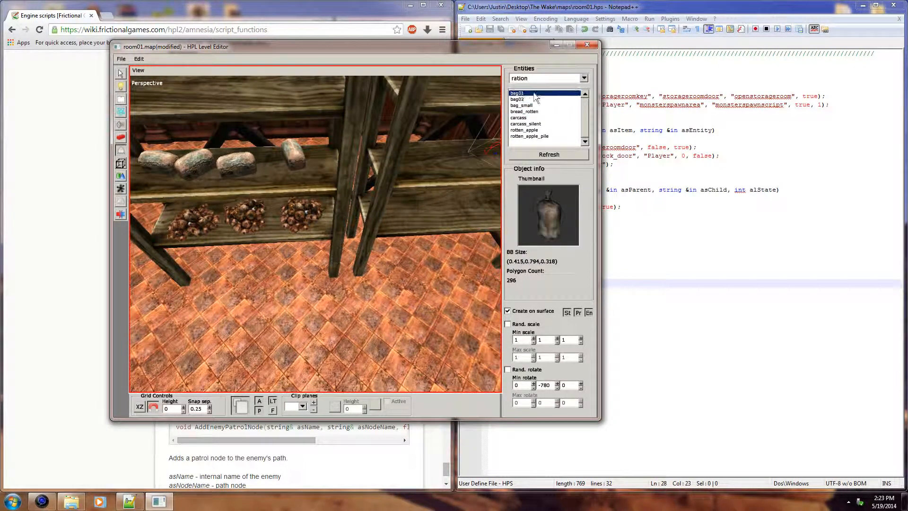
left_click(535, 99)
mouse_move(493, 238)
left_mouse_down("alt")
mouse_move(441, 277)
mouse_move(398, 246)
mouse_move(374, 255)
mouse_move(489, 236)
left_mouse_up("alt")
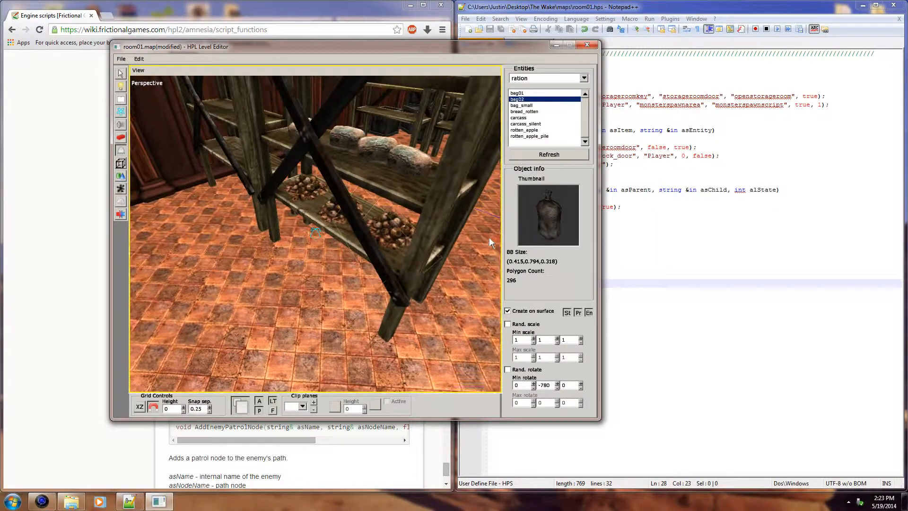
left_click(339, 277)
left_click_drag(338, 277, 385, 304, "alt")
left_click(325, 237)
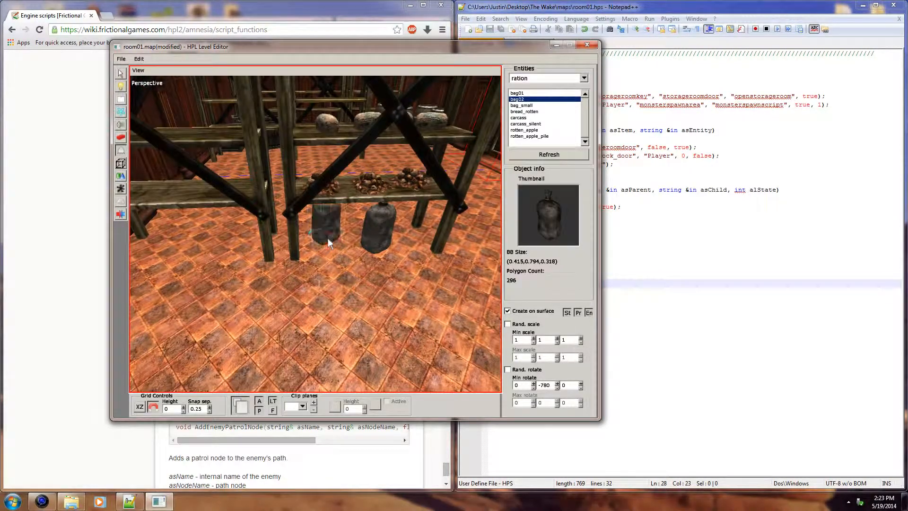
key("ctrl+z")
scroll(331, 245, "down", 2)
scroll(331, 246, "down", 2)
left_click(331, 246)
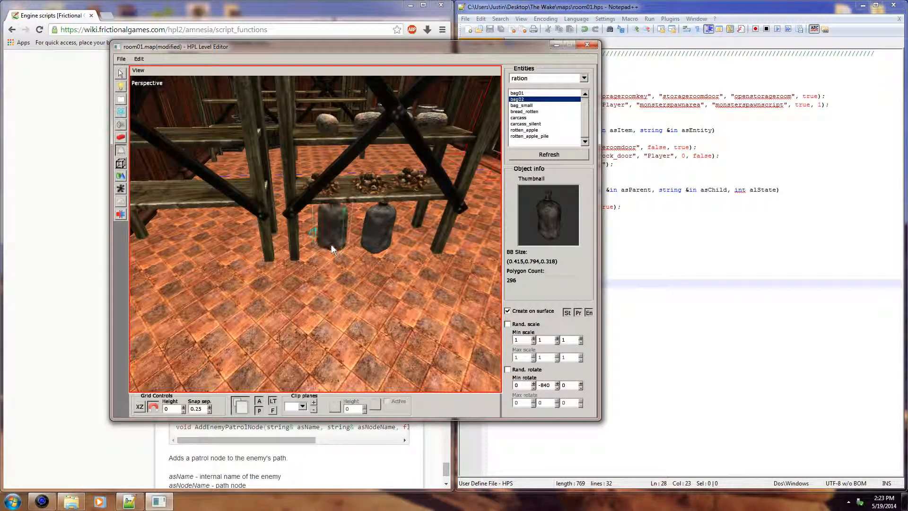
left_click_drag(422, 253, 507, 143, "alt")
Step: Browse the ornament entities, from armor and banners to map_spain, for something to decorate the storage room
left_click(542, 94)
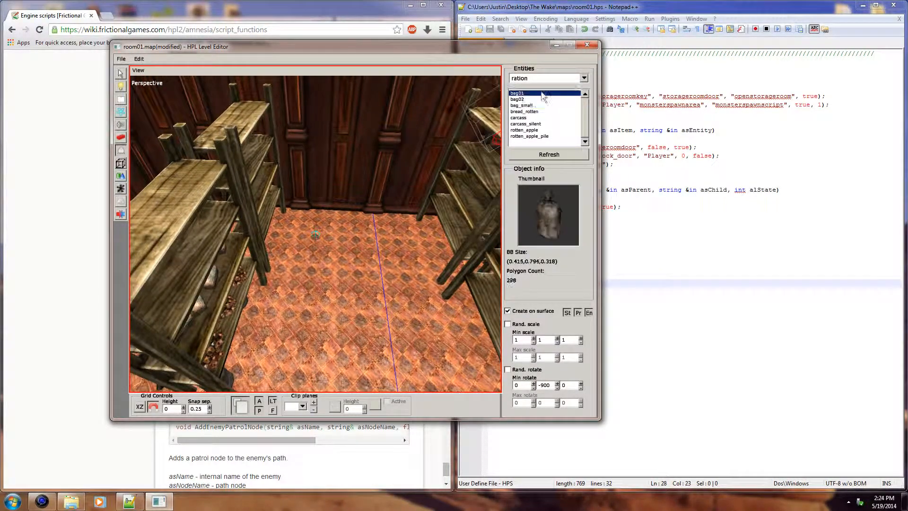
left_click(582, 79)
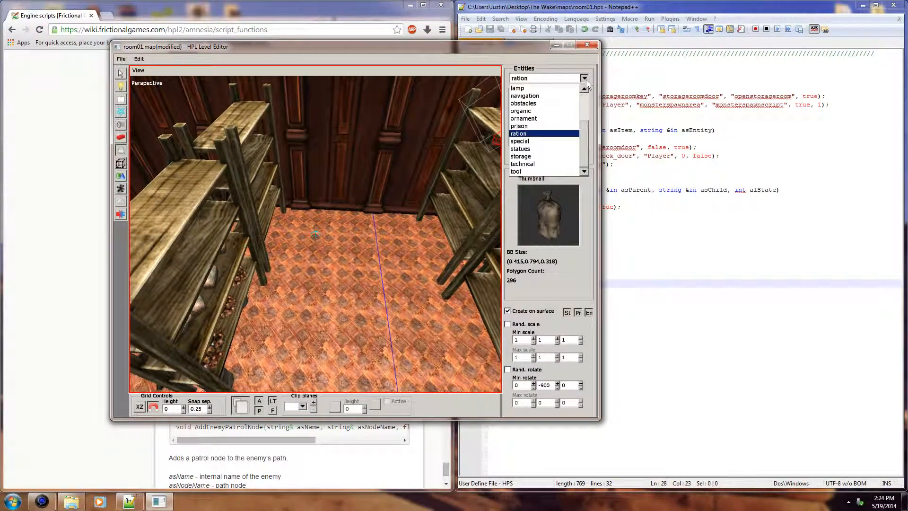
left_click(558, 122)
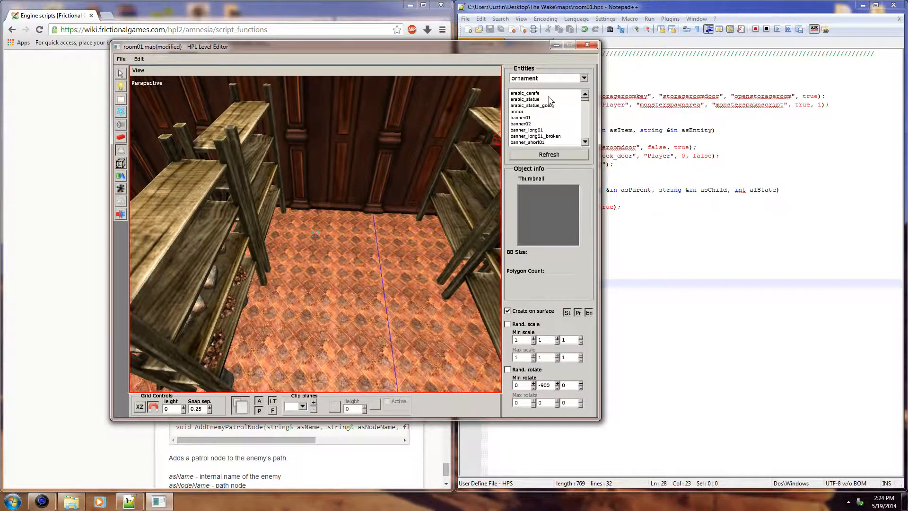
left_click(552, 112)
left_click(544, 142)
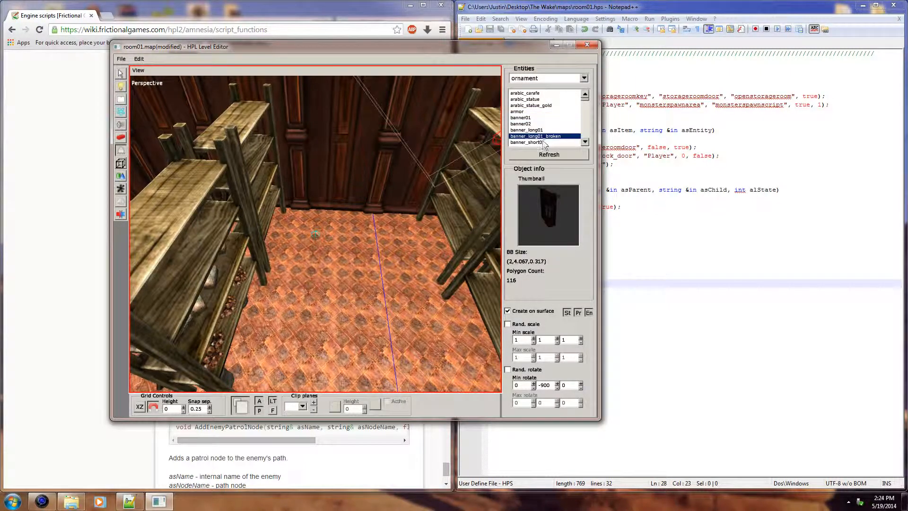
left_click(542, 143)
left_click(542, 143)
left_click(541, 142)
left_click(542, 142)
left_click(541, 142)
left_click(542, 142)
left_click(542, 141)
left_click(541, 141)
left_click(542, 142)
left_click(542, 142)
left_click(542, 142)
left_click(542, 142)
left_click(542, 142)
left_click(542, 142)
left_click(541, 141)
left_click(542, 142)
left_click(542, 142)
left_click(541, 142)
left_click(542, 142)
left_click(542, 142)
left_click(541, 142)
left_click(542, 142)
left_click(542, 142)
left_click(542, 142)
left_click(542, 142)
left_click(542, 141)
left_click(541, 141)
left_click(541, 141)
middle_click_drag(328, 207, 176, 213)
middle_click_drag(311, 214, 362, 300)
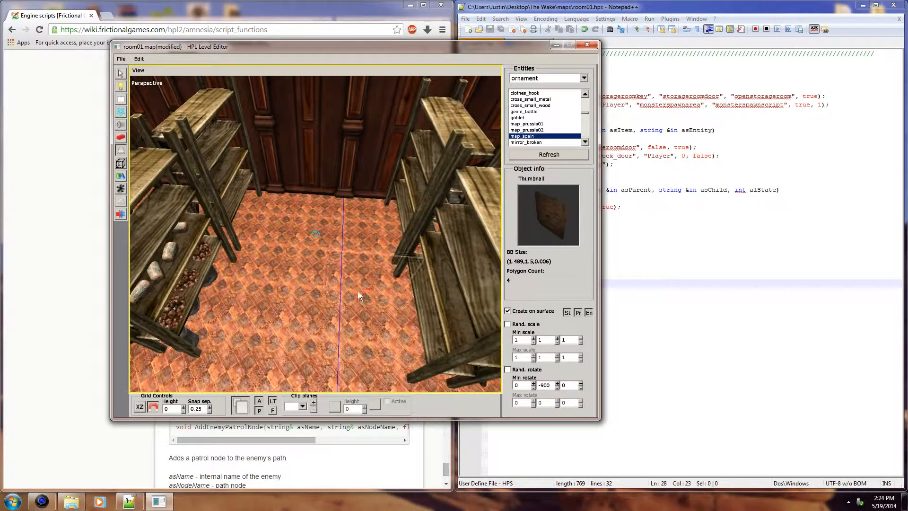
Step: Choose cabinet_metal from the furniture entities and place it in the corner behind the shelves with a Y rotation of -900
left_click(584, 78)
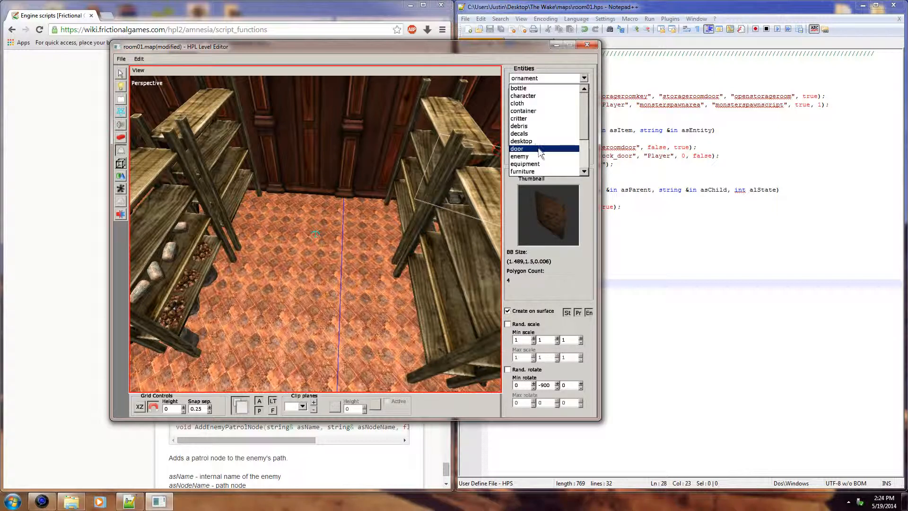
left_click(538, 172)
left_click(544, 117)
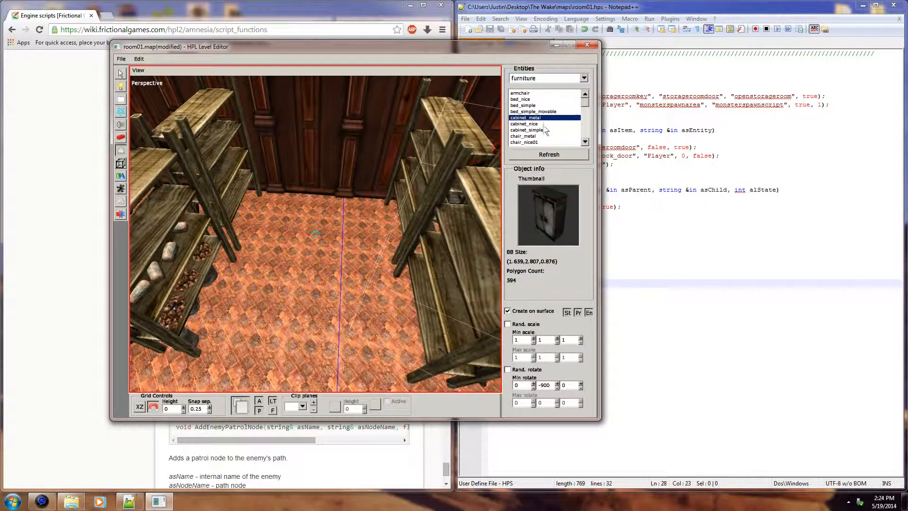
middle_click_drag(341, 186, 437, 196)
middle_click_drag(330, 234, 407, 277)
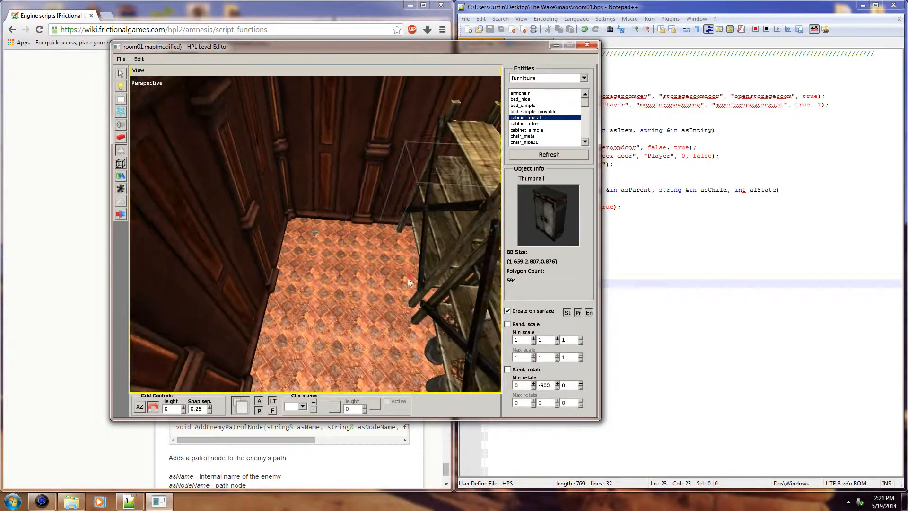
left_click(342, 237)
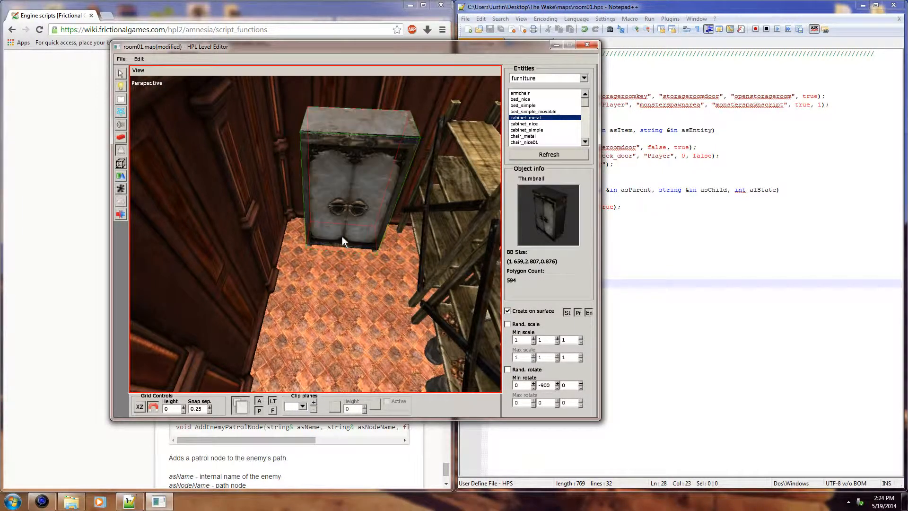
middle_click_drag(398, 230, 357, 231, "alt")
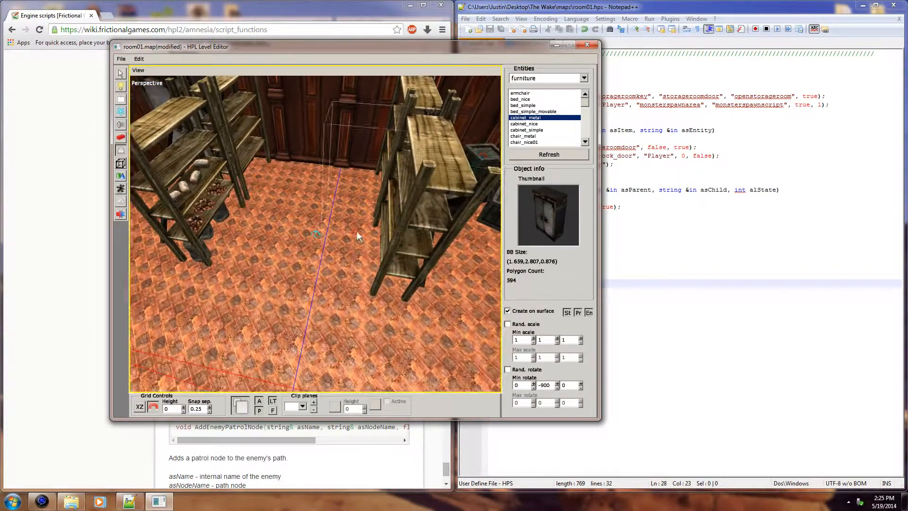
Step: Choose work_desk_worn from the furniture entities and place it against the end wall between the shelf rows, with creation on surfaces off
left_click(530, 142)
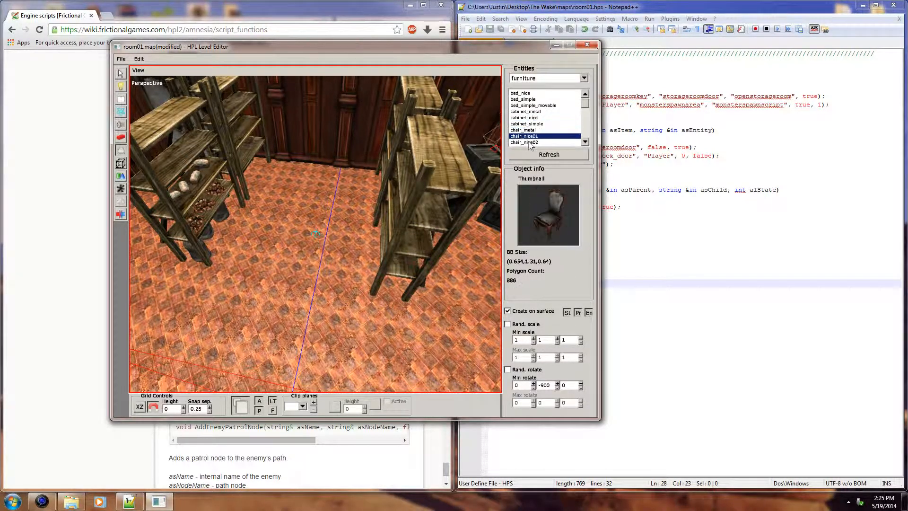
left_click(529, 141)
left_click(529, 142)
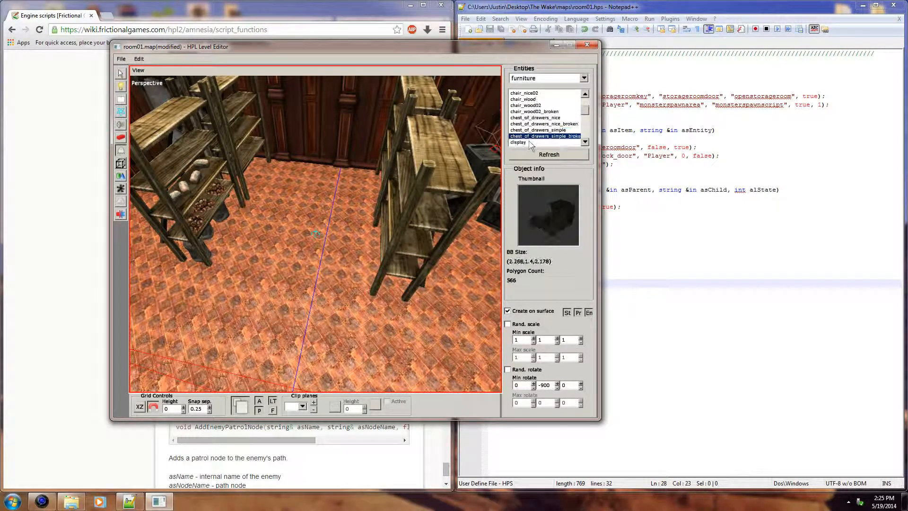
left_click(529, 142)
left_click(529, 142)
left_click(529, 142)
left_click(529, 142)
left_click(529, 142)
left_click(530, 142)
left_click(529, 141)
left_click(529, 141)
left_click(529, 142)
left_click(529, 142)
left_click(530, 142)
left_click(529, 142)
left_click(529, 142)
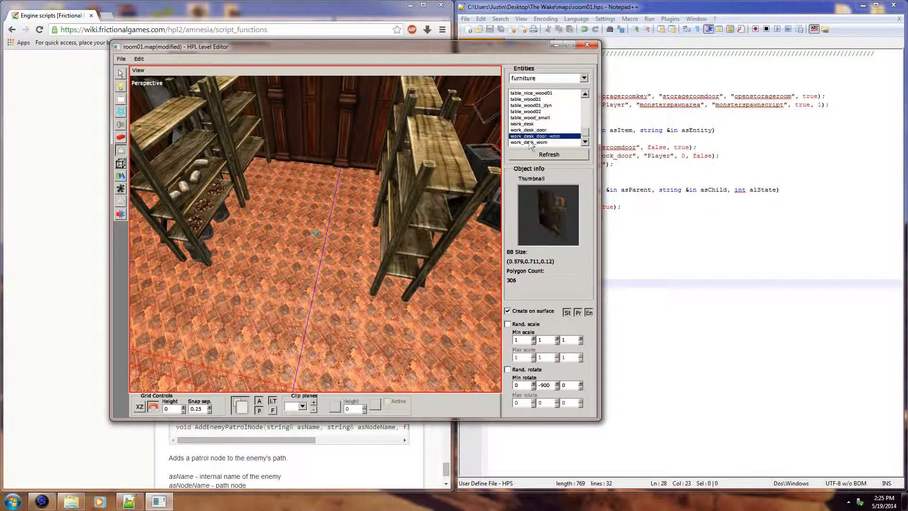
middle_click_drag(355, 202, 340, 229)
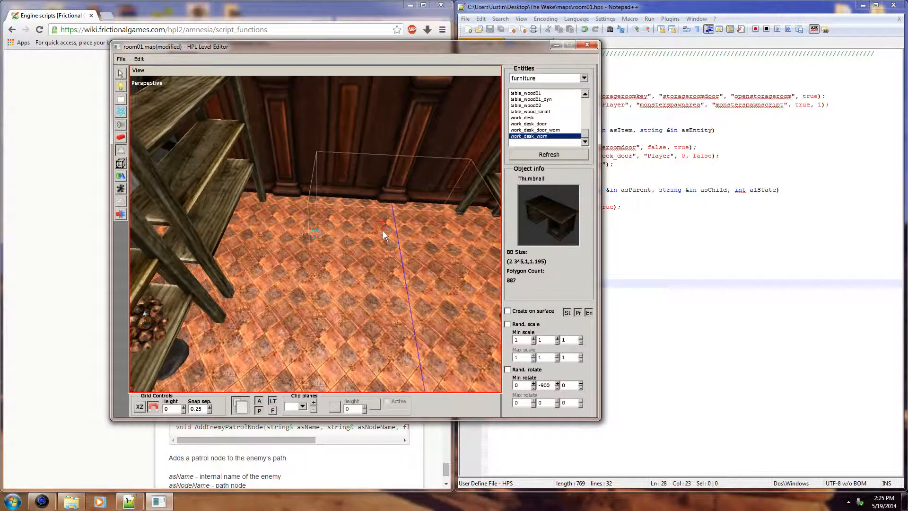
left_click(362, 227)
middle_click_drag(403, 219, 396, 191)
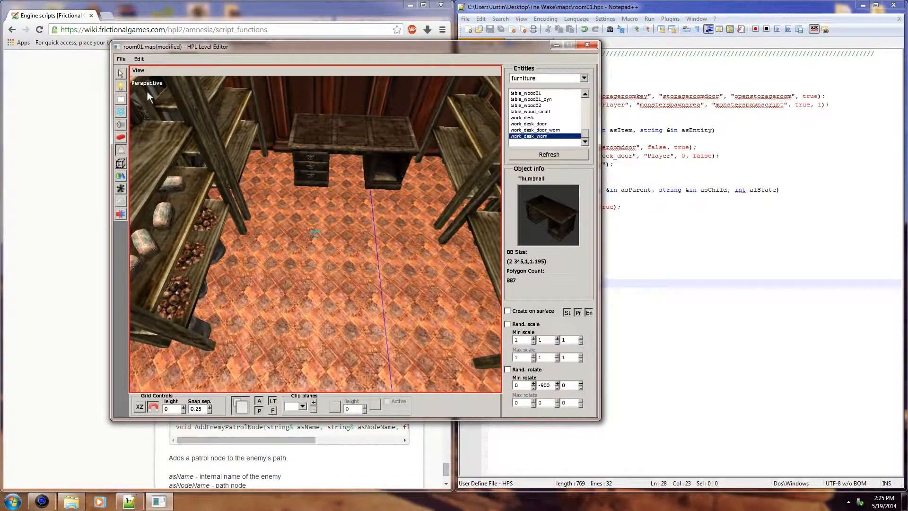
Step: Return to selection mode and save the room01 map
left_click(120, 73)
middle_click_drag(268, 131, 355, 194)
key("ctrl+s")
Step: Move the monsterspawnarea script area from the doorway to the worn desk, at X 0.5 and Z 9, and save the map
left_click(315, 169)
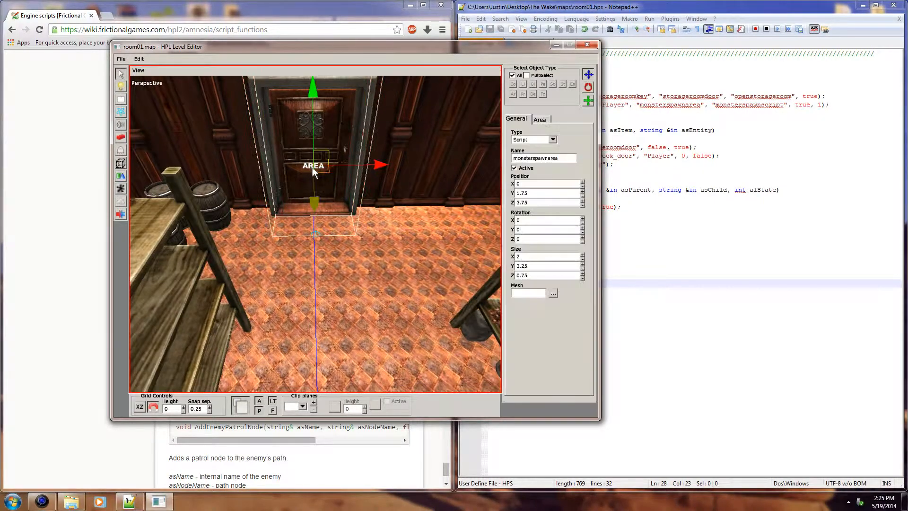
left_click(367, 169)
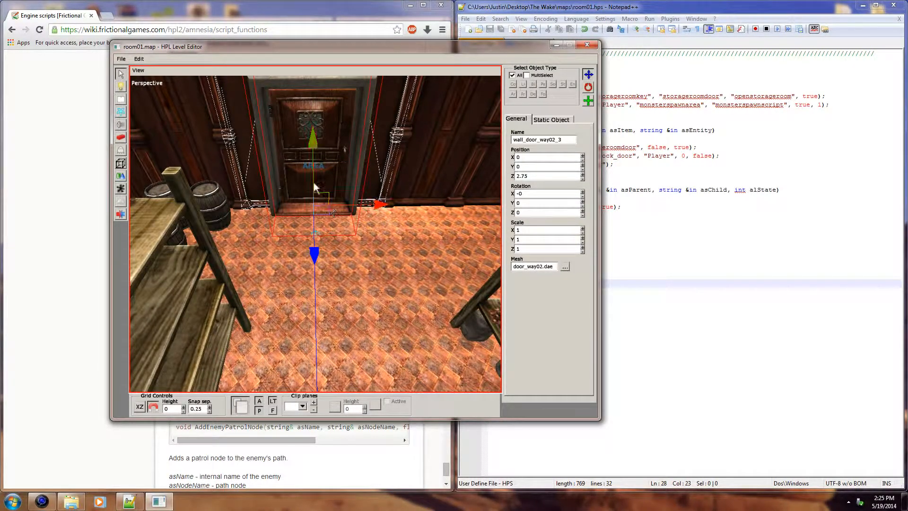
left_click(306, 167)
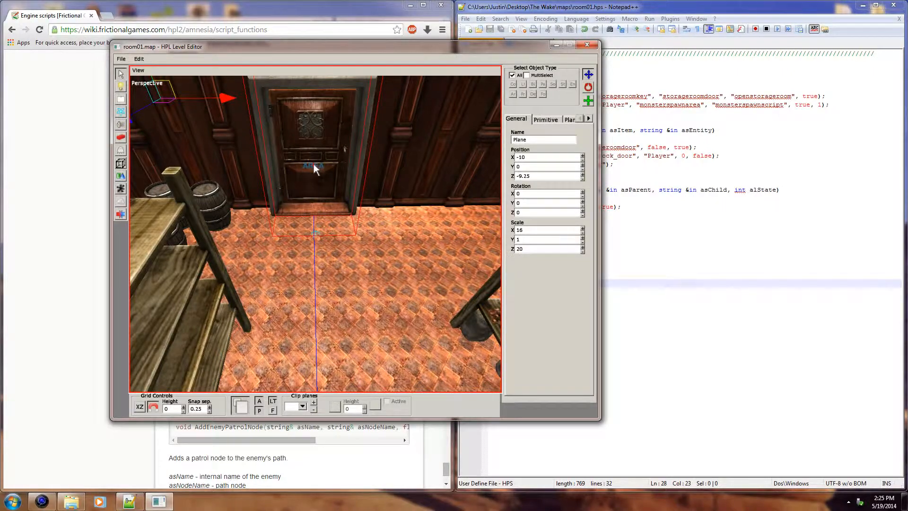
left_click(314, 165)
left_click_drag(372, 163, 412, 167)
middle_click_drag(414, 223, 367, 137, "alt")
left_click_drag(359, 160, 375, 365)
middle_click_drag(376, 365, 337, 266)
left_click_drag(337, 266, 330, 284)
middle_click_drag(344, 290, 360, 316, "alt")
left_click_drag(397, 256, 391, 260)
left_click_drag(332, 331, 340, 339)
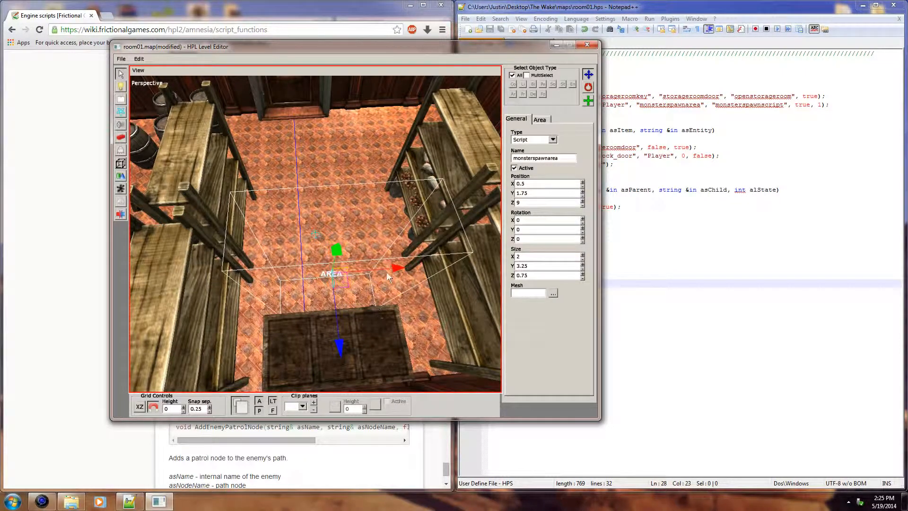
middle_click_drag(396, 276, 329, 276, "alt")
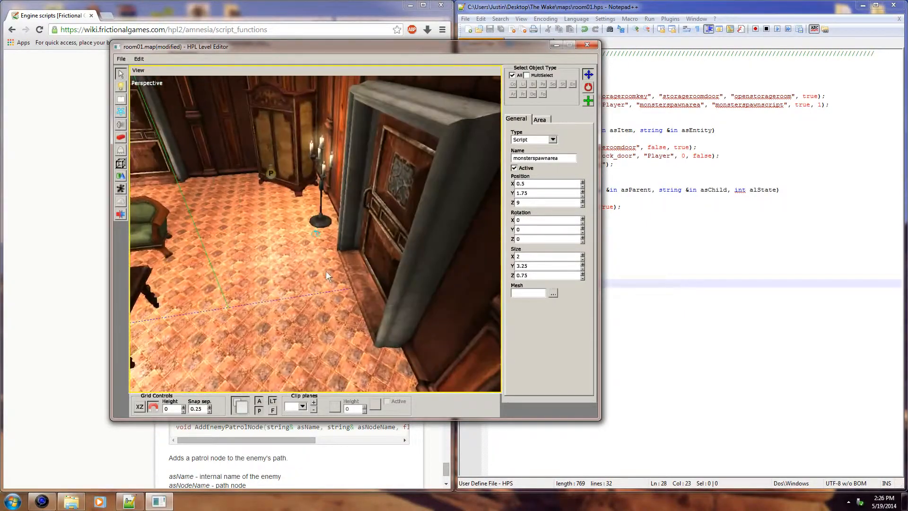
middle_click_drag(253, 231, 154, 174, "alt")
key("ctrl+s")
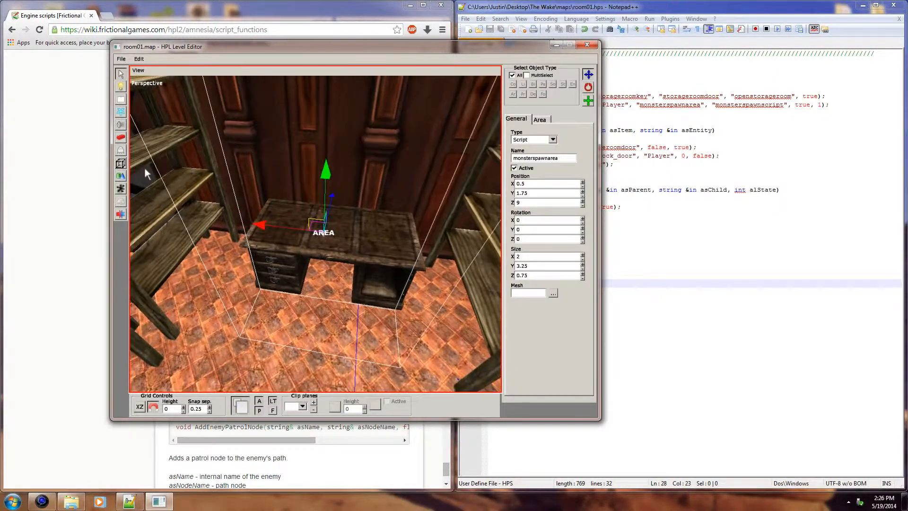
Step: Choose candlestick01 from the lamp entities, place it on the worn desk with creation on surfaces on, and return to selection mode
left_click(121, 151)
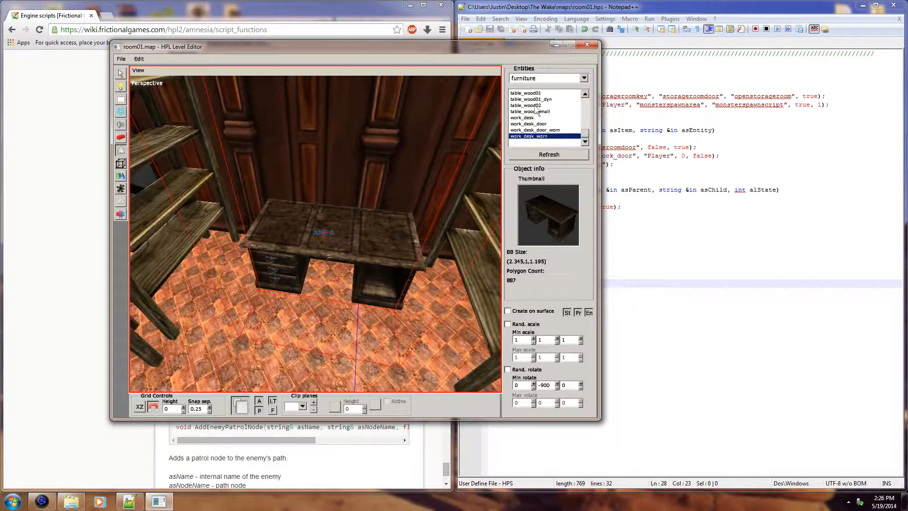
left_click(584, 78)
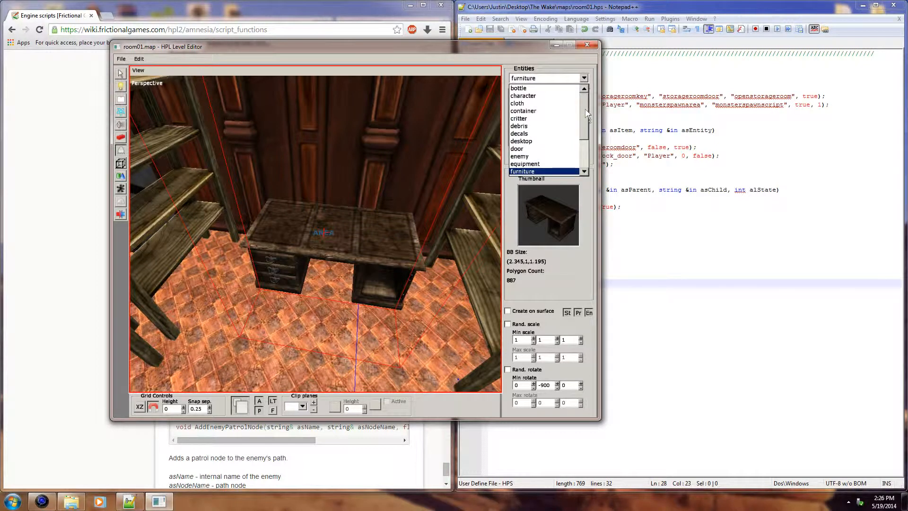
left_click(585, 172)
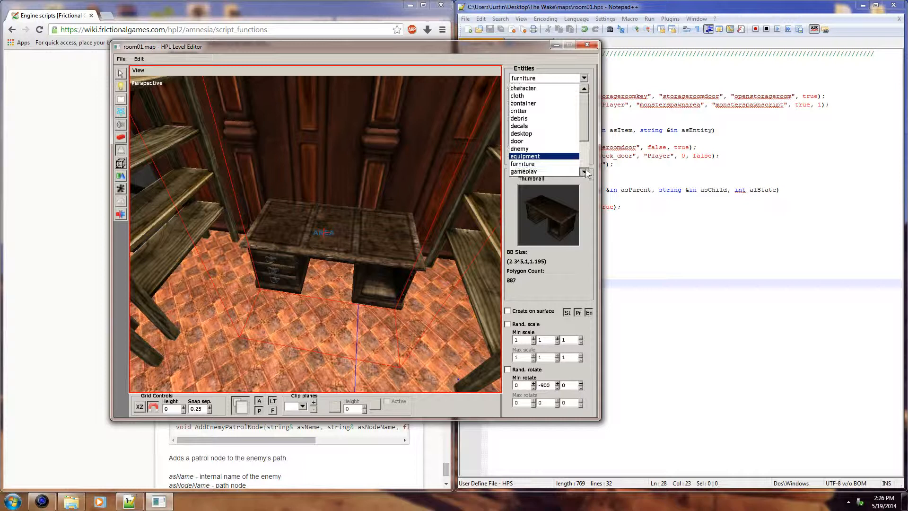
left_click(585, 171)
left_click(585, 172)
left_click(586, 171)
left_click(586, 171)
left_click(585, 172)
left_click(585, 171)
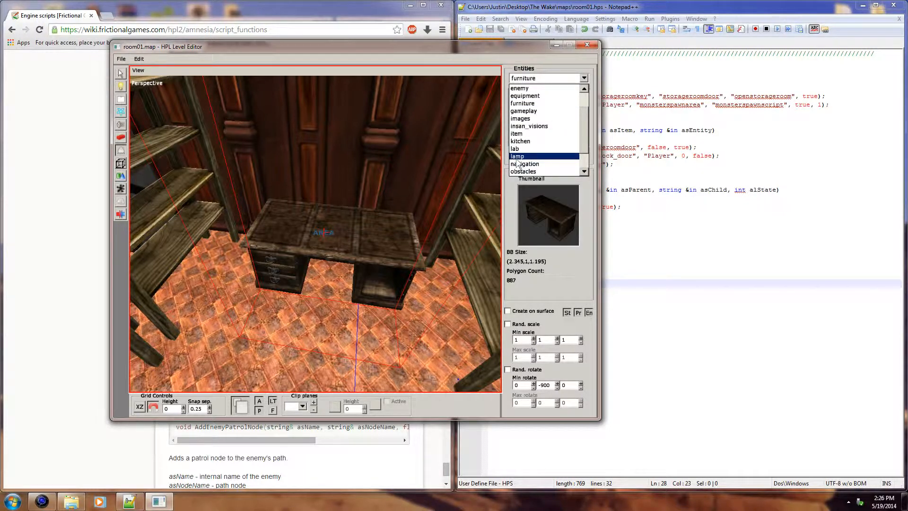
left_click(518, 158)
left_click(549, 106)
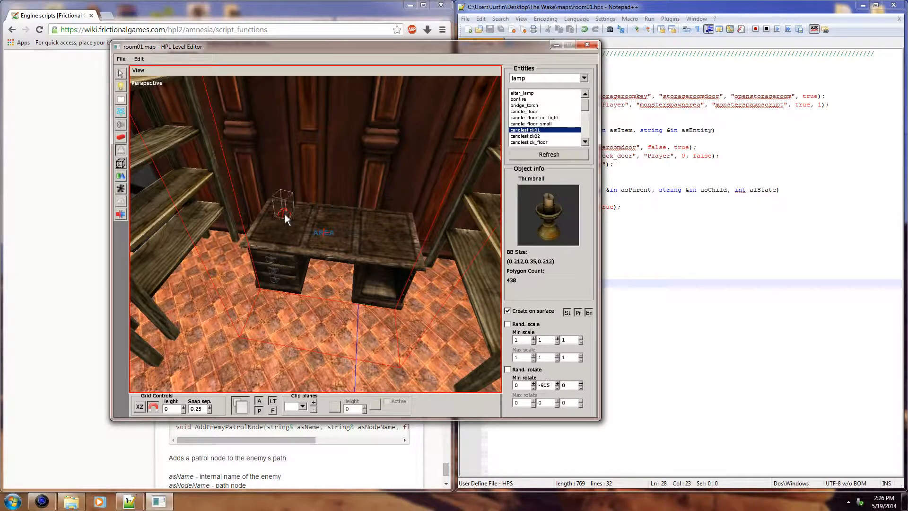
left_click(278, 209)
mouse_move(366, 220)
left_mouse_down("alt")
mouse_move(387, 216)
mouse_move(378, 214)
left_mouse_up("alt")
middle_click_drag(378, 214, 364, 161, "alt")
scroll(364, 160, "down", 8)
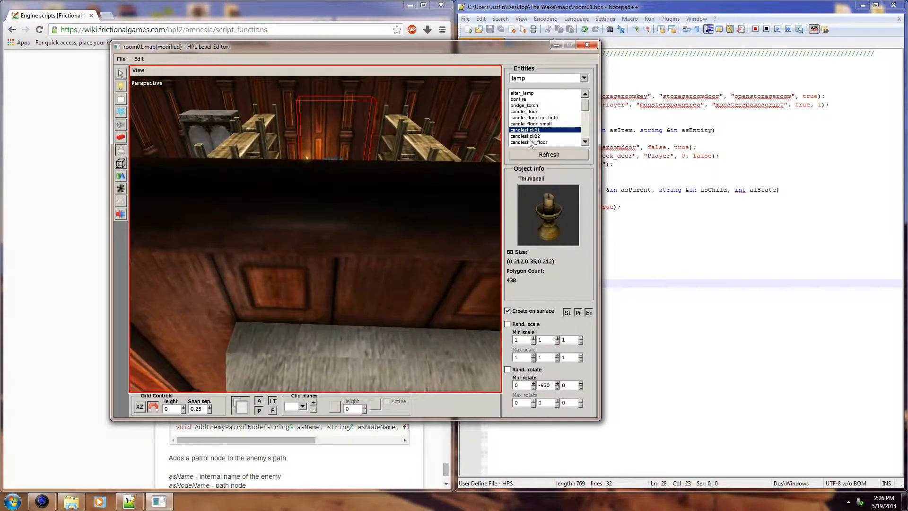
scroll(327, 172, "up", 6)
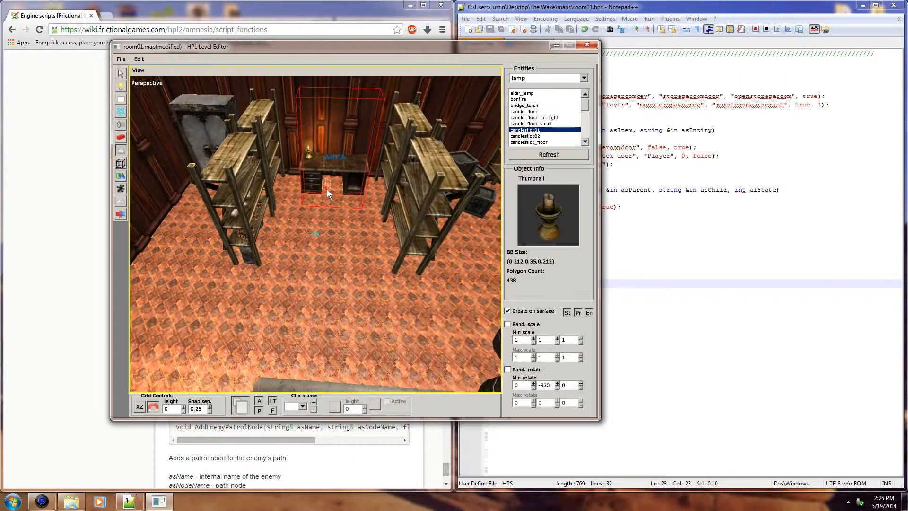
scroll(329, 216, "down", 1)
left_click_drag(329, 217, 508, 291, "alt")
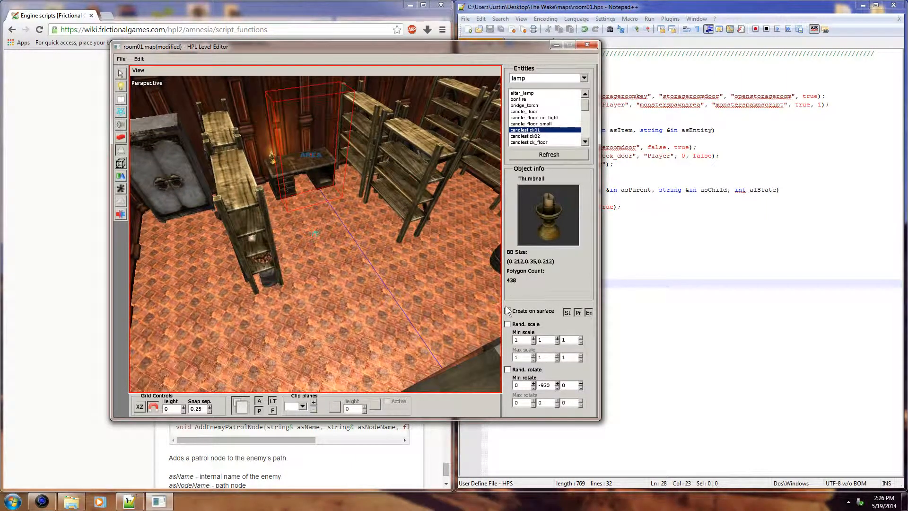
left_click(121, 74)
Step: Preview the candle's lighting with the editor's ambient and point lights off, restore them, and save the room01 map
left_click_drag(265, 175, 302, 367, "alt")
left_click(260, 410)
left_click_drag(341, 284, 344, 224, "alt")
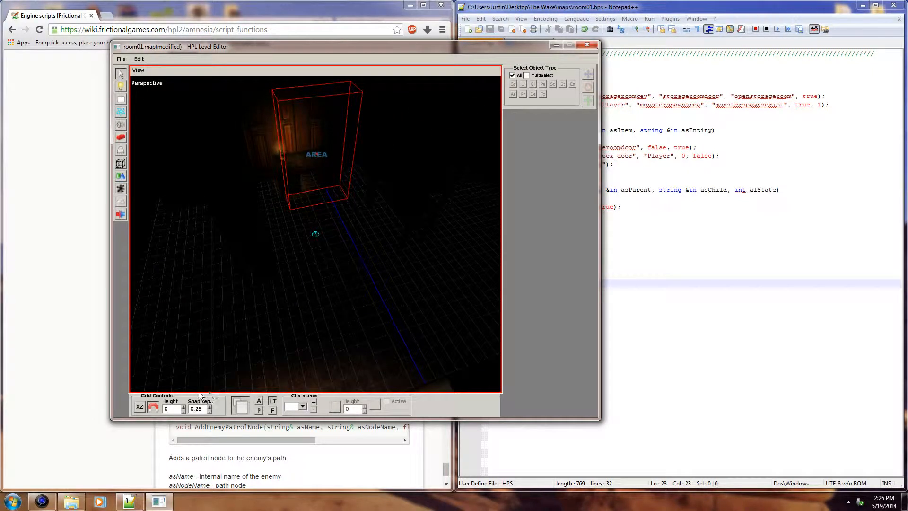
left_click(259, 401)
left_click(260, 410)
scroll(303, 261, "down", 3)
left_click_drag(302, 261, 345, 227, "alt")
key("ctrl+s")
Step: Select the grunt standing between the two suits of armour in the main room and open its entity settings
left_click_drag(315, 201, 397, 227, "alt")
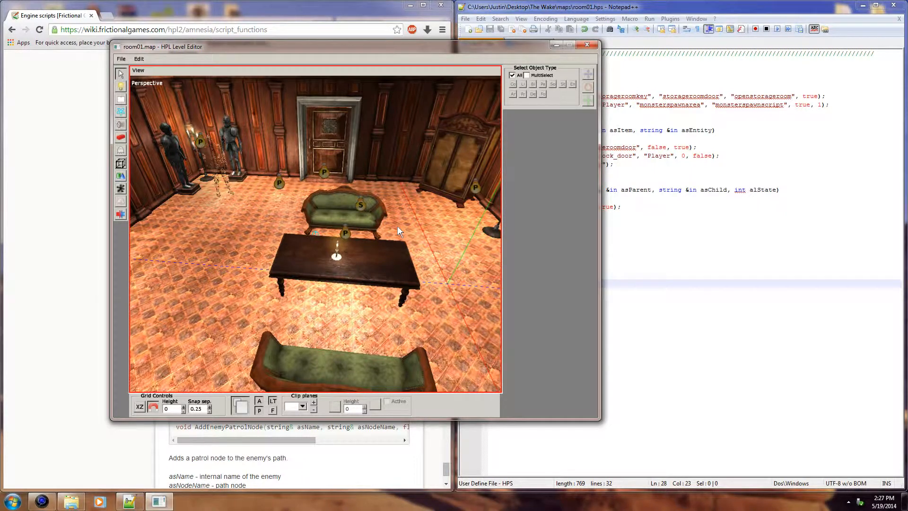
left_click_drag(390, 148, 375, 169, "alt")
left_click_drag(384, 214, 398, 268, "alt")
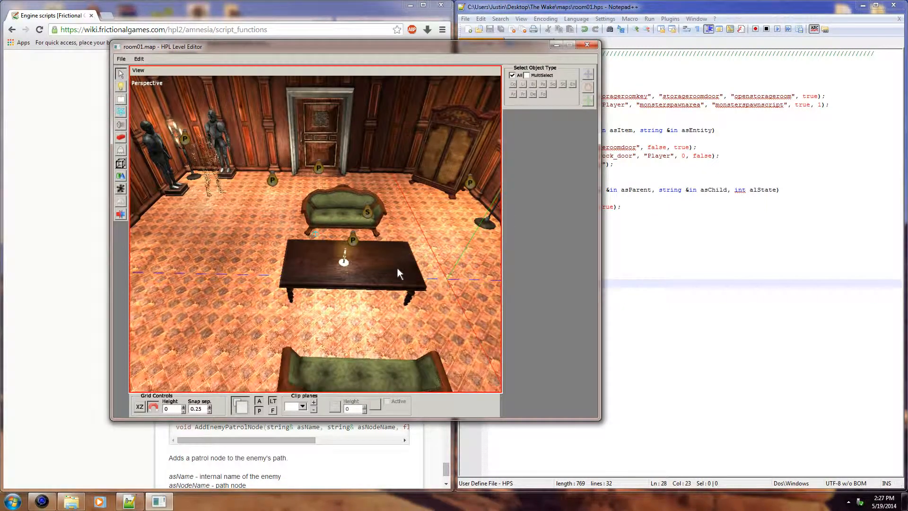
left_click_drag(397, 267, 405, 241, "alt")
middle_click_drag(405, 237, 346, 235, "alt")
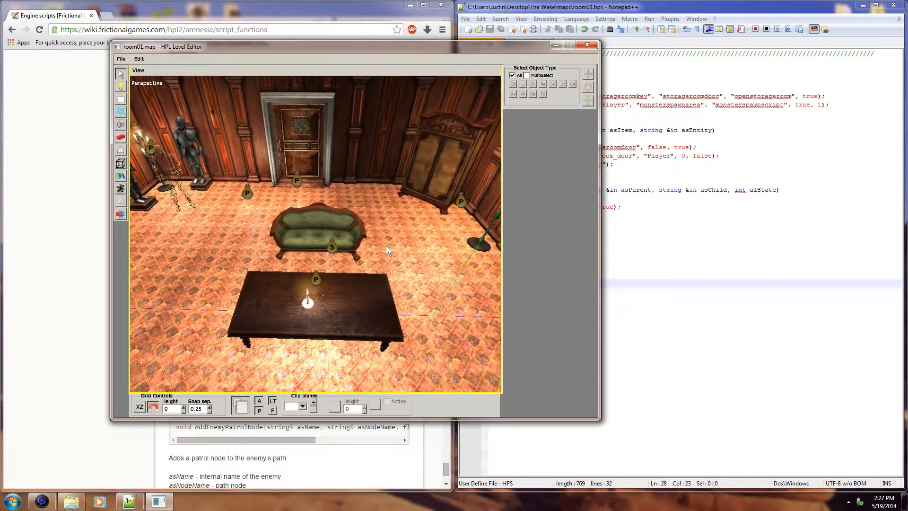
middle_click_drag(258, 214, 319, 248, "alt")
left_click_drag(318, 247, 312, 293, "alt")
middle_click_drag(312, 293, 323, 326, "alt")
scroll(323, 186, "up", 2)
middle_click_drag(308, 190, 344, 348, "alt")
scroll(325, 214, "up", 1, "alt")
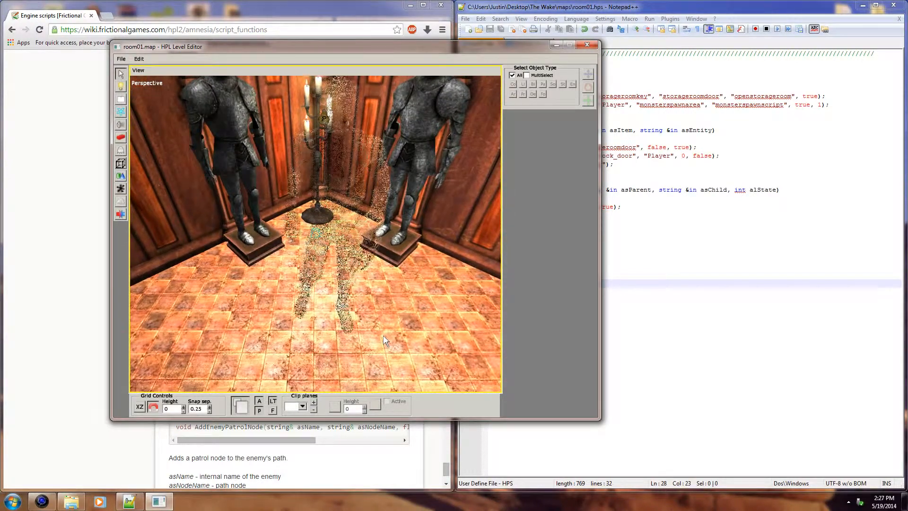
left_click(325, 213)
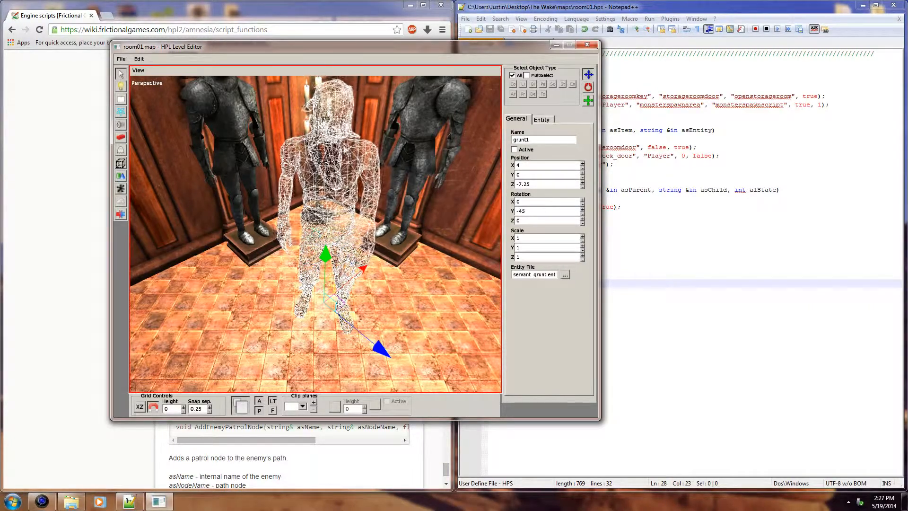
left_click(543, 119)
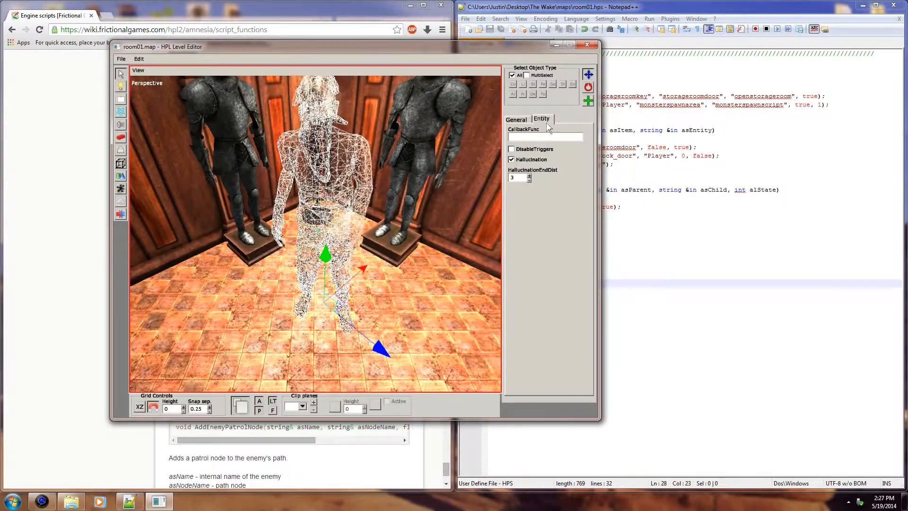
Step: Toggle the grunt's Hallucination option off and back on, and review its HallucinationEndDist and general settings
left_click(522, 161)
left_click(522, 161)
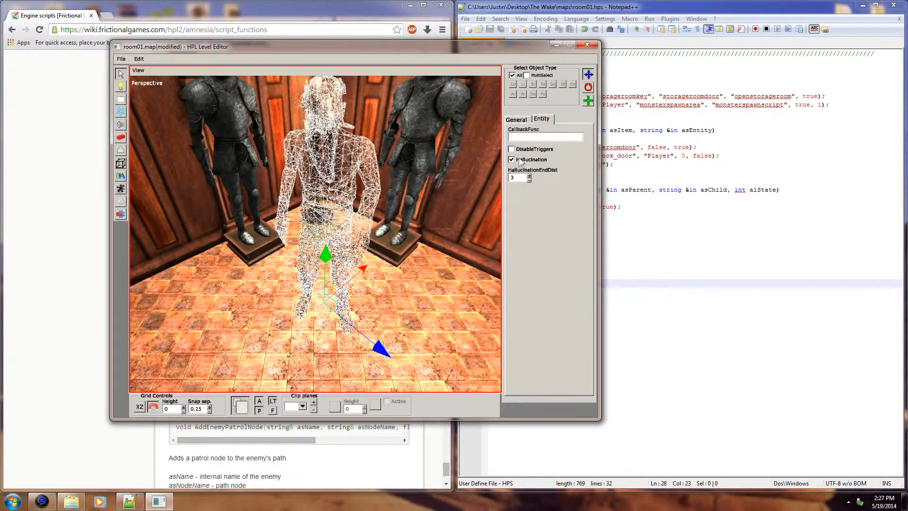
left_click(513, 161)
left_click(511, 159)
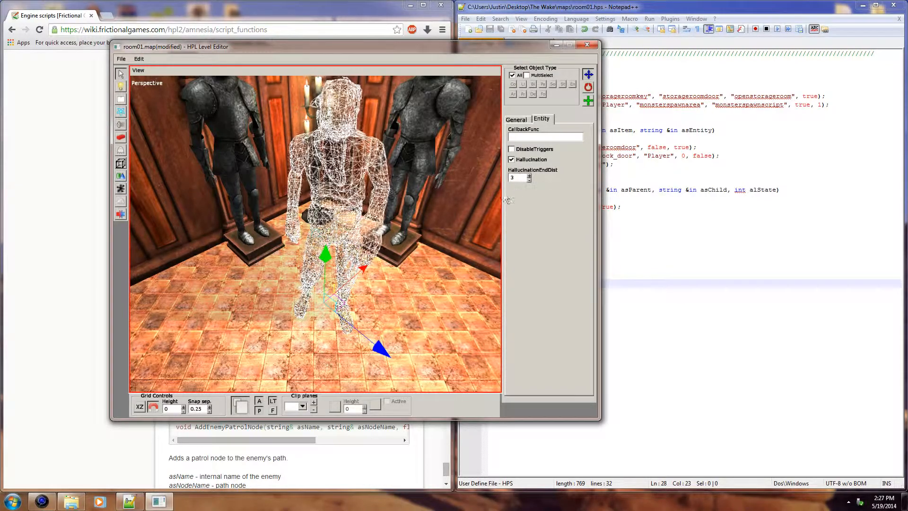
left_click_drag(517, 179, 505, 182)
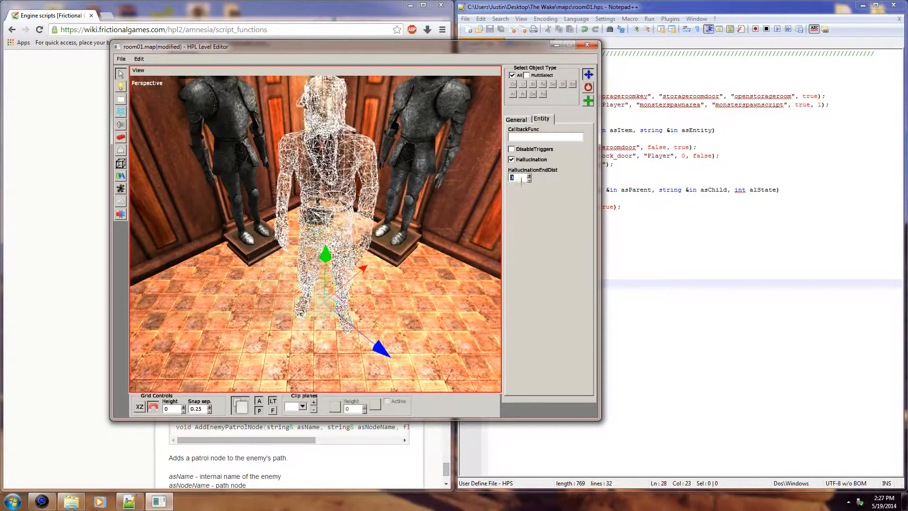
left_click(517, 179)
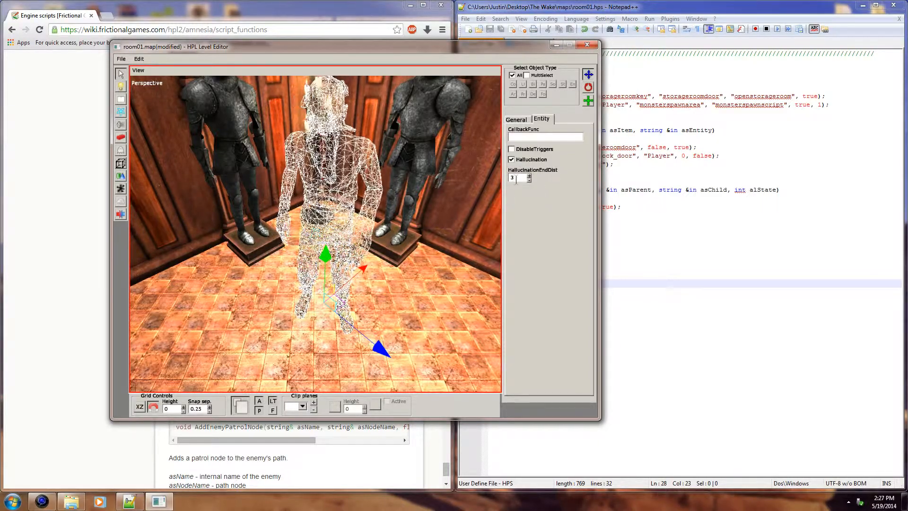
left_click(522, 121)
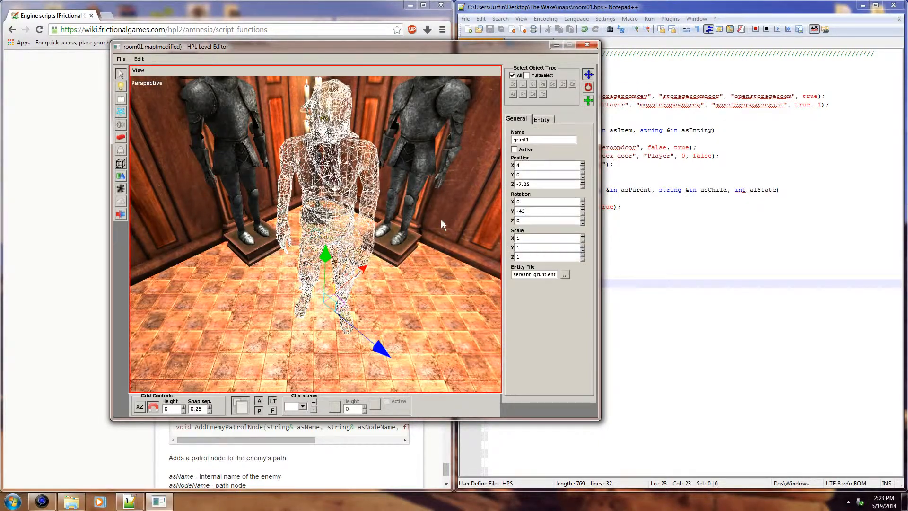
left_click_drag(388, 234, 299, 232, "alt")
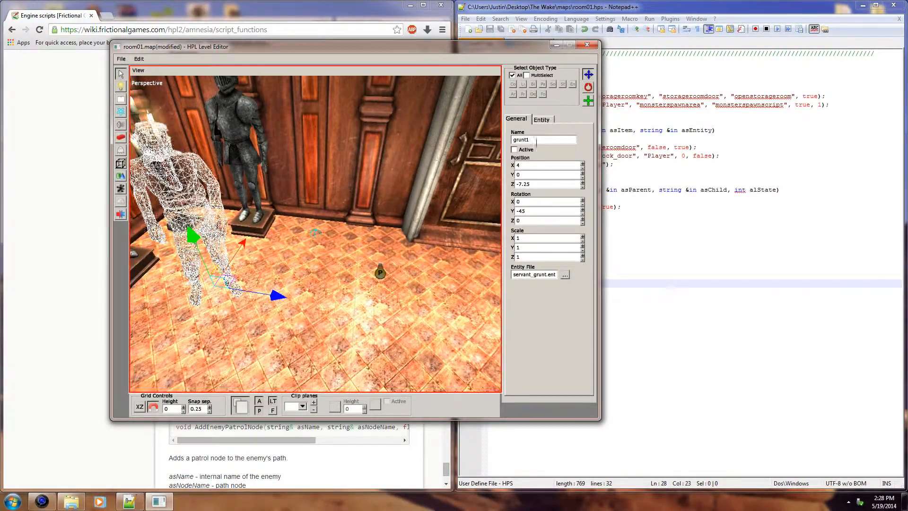
left_click(542, 119)
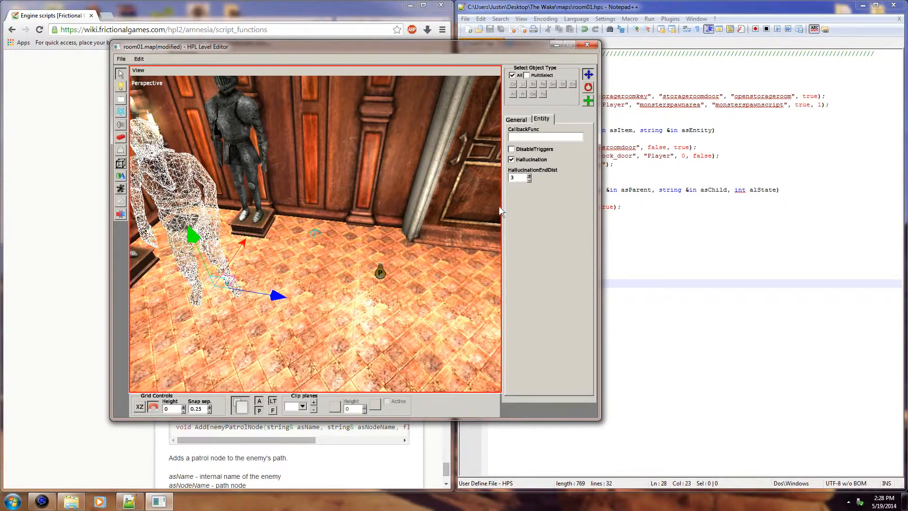
Step: Examine the main room between the grunt's corner and the furniture to judge the distance at which a hallucination ends
left_click(410, 253)
middle_click_drag(414, 271, 389, 319)
scroll(389, 319, "up", 3)
middle_click_drag(350, 279, 350, 255)
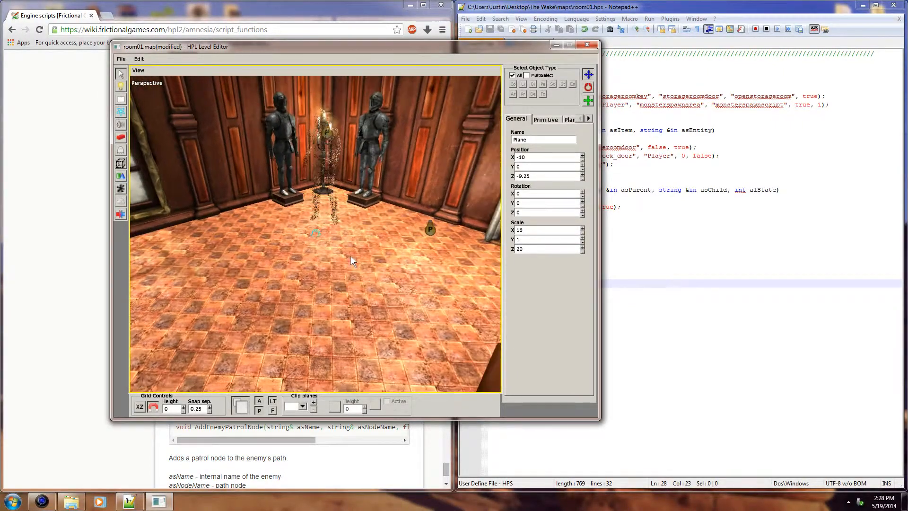
left_click(441, 151)
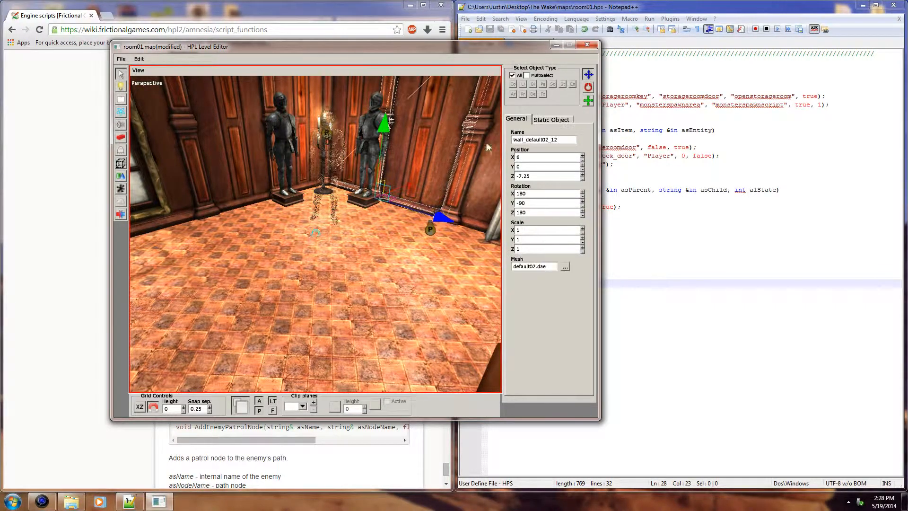
left_click(363, 245)
middle_click_drag(343, 252, 301, 249)
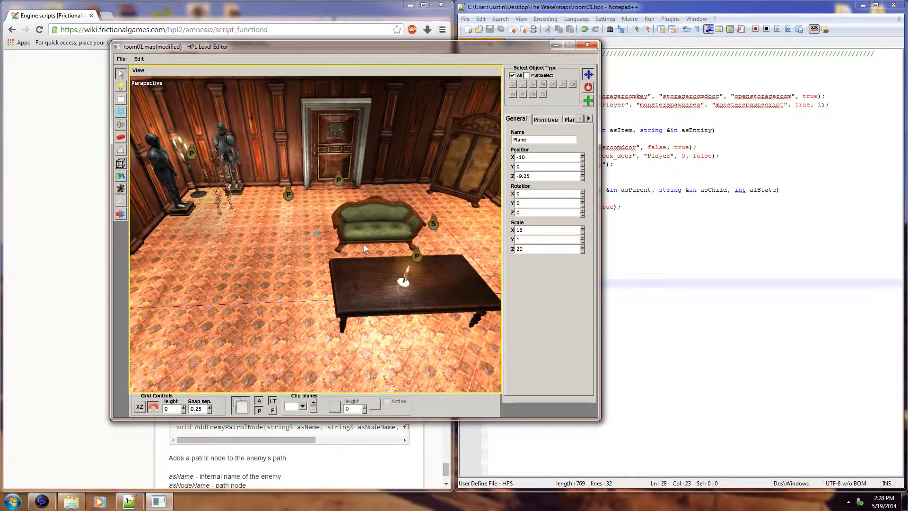
middle_click_drag(362, 243, 433, 266)
middle_click_drag(379, 269, 369, 241)
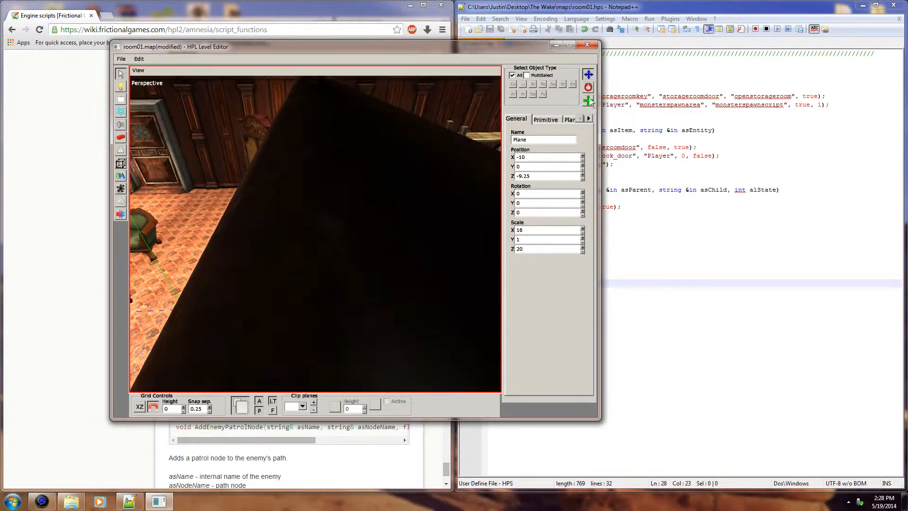
middle_click_drag(277, 178, 419, 186)
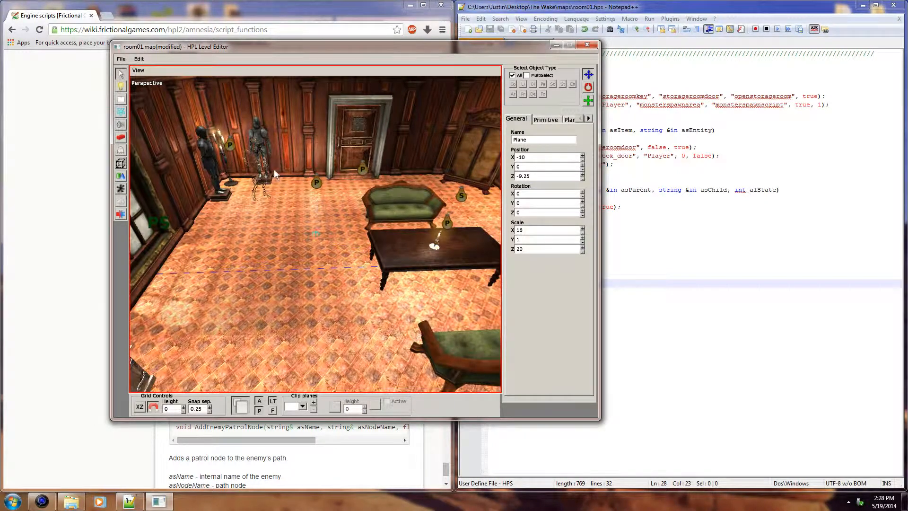
Step: Select the grunt again and turn off its Hallucination option, moving the level editor window off the script
left_click(258, 161)
left_click(542, 119)
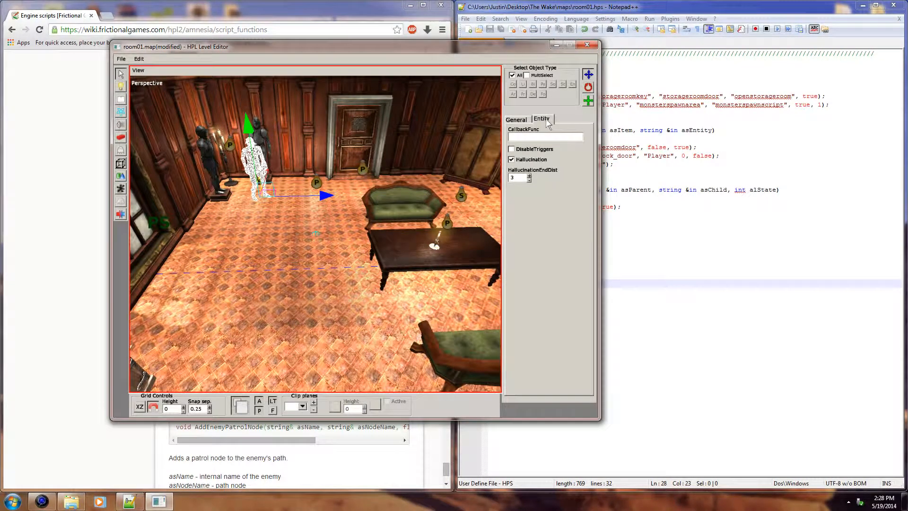
left_click_drag(475, 46, 363, 41)
left_click(408, 155)
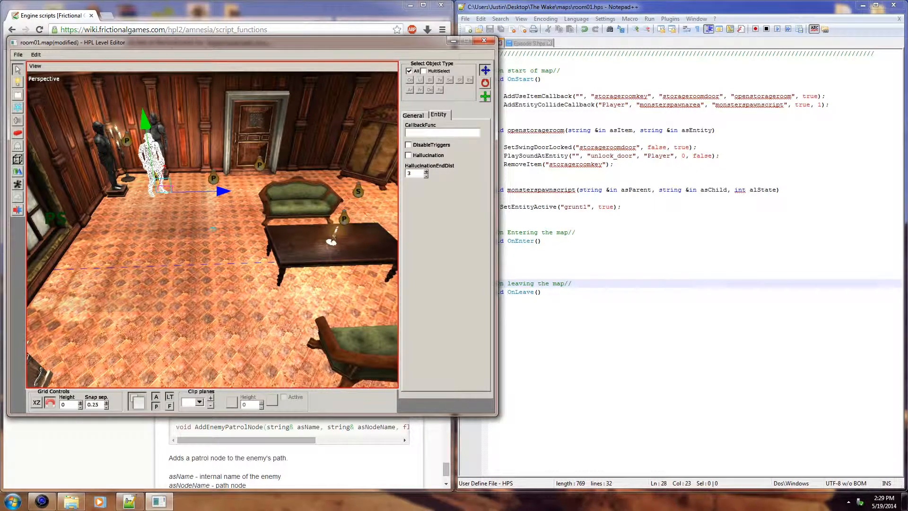
Step: Switch to Notepad++ and find the SetEnemyIsHallucination("*EnemyName*", true); line in the Episode 9.hps template, selecting it
left_click(575, 250)
left_click(608, 224)
left_click(606, 231)
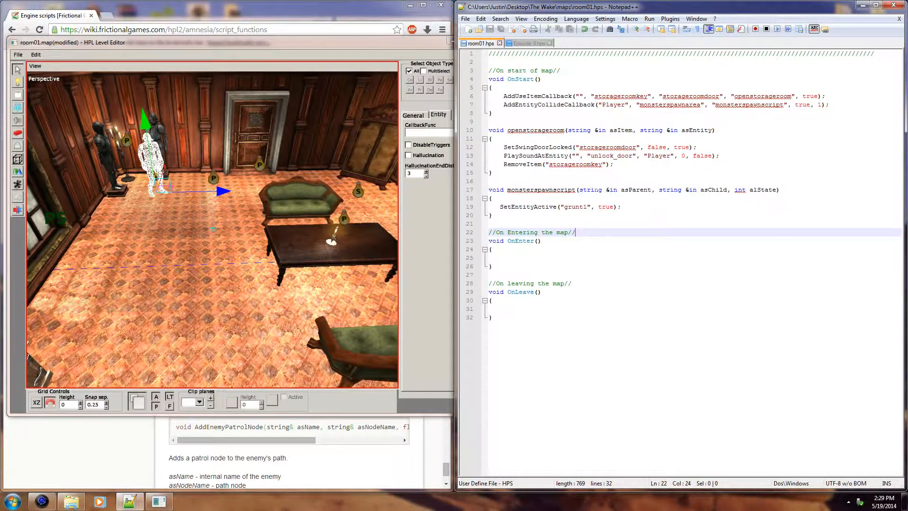
left_click(493, 173)
left_click(537, 45)
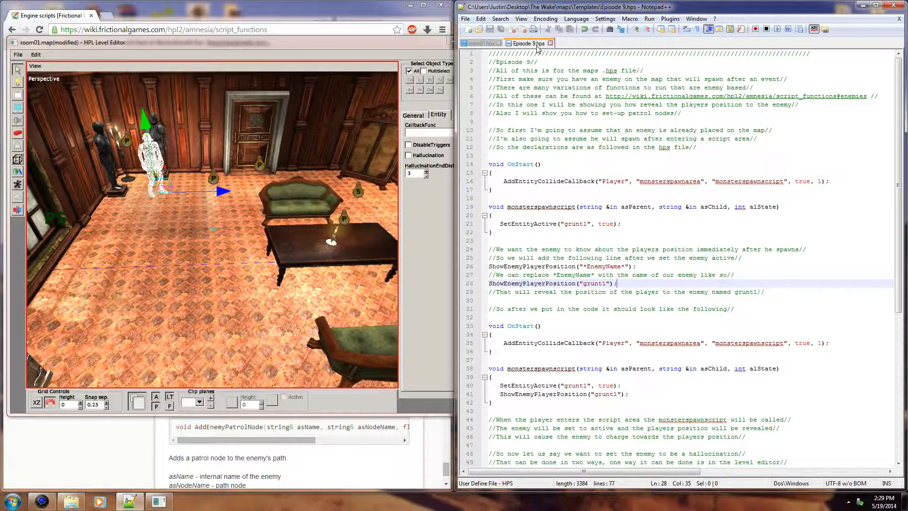
left_click(602, 292)
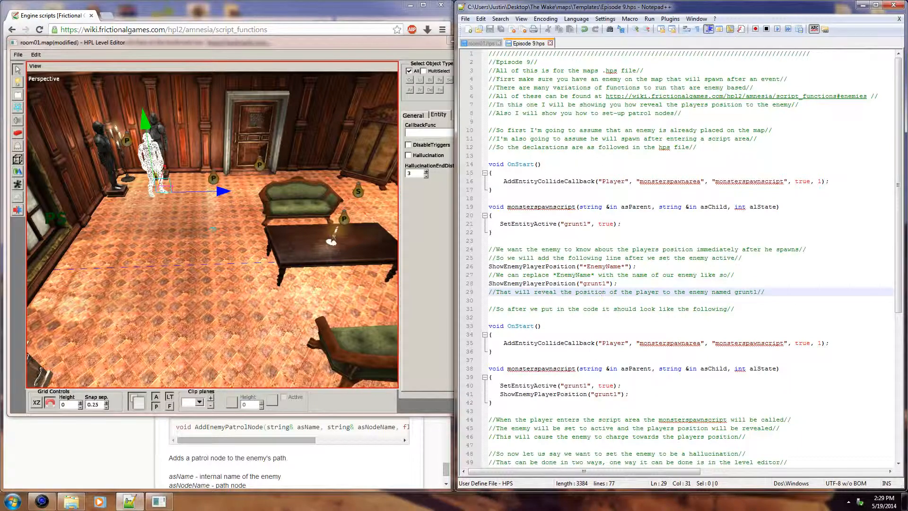
scroll(684, 257, "down", 9)
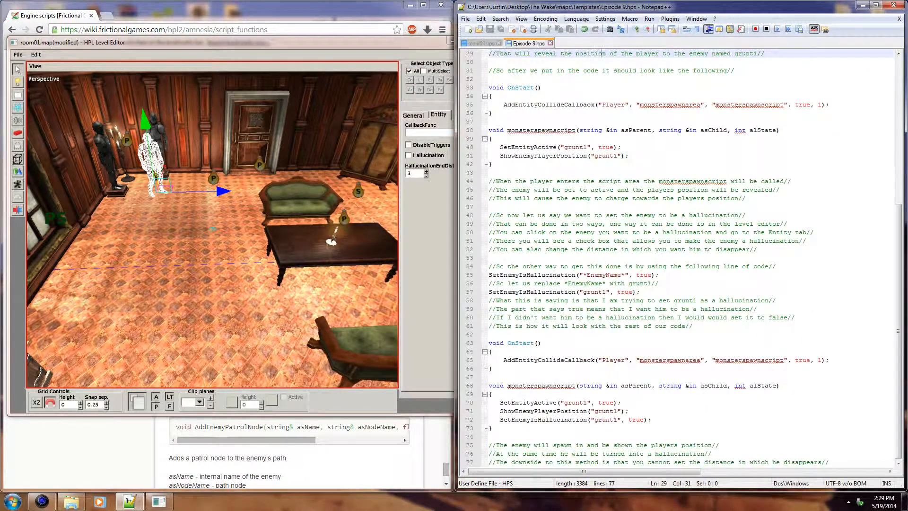
left_click_drag(658, 275, 481, 276)
key("ctrl+c")
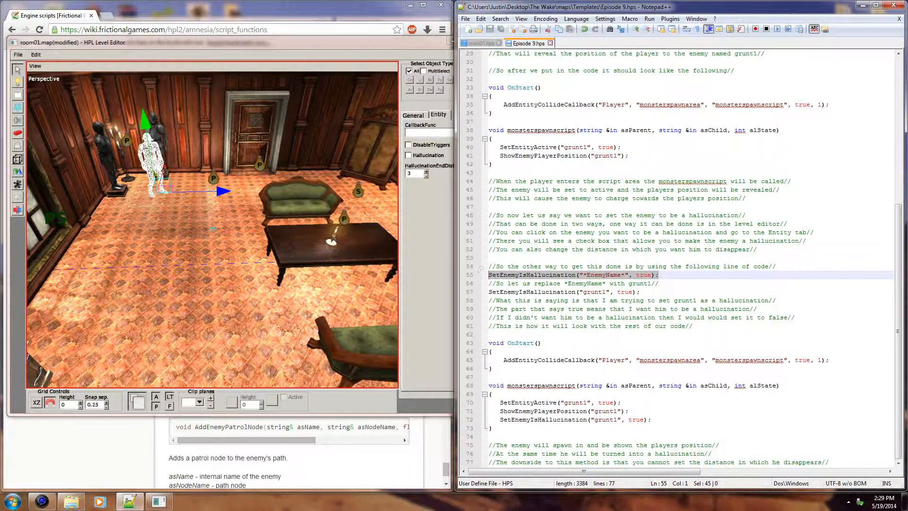
Step: Add the line SetEnemyIsHallucination("grunt1", true); below SetEntityActive in the monsterspawnscript function of room01.hps
left_click(480, 43)
left_click(492, 223)
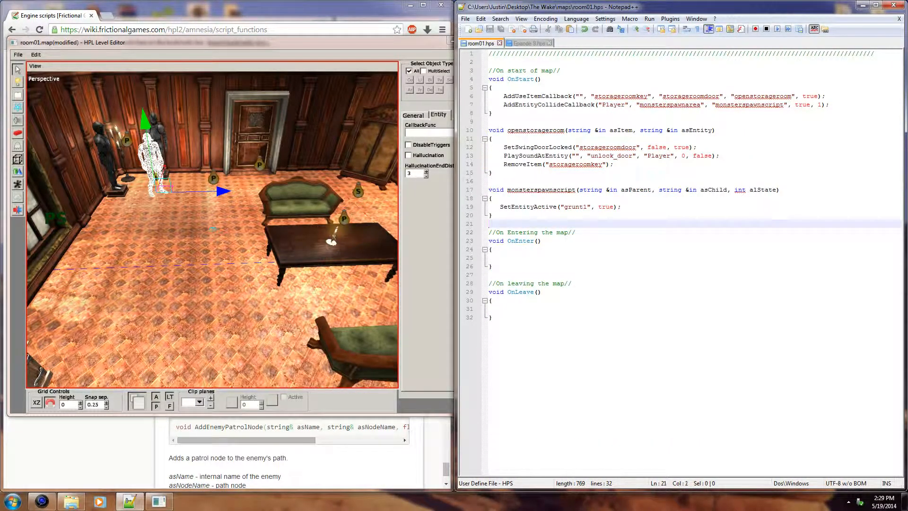
left_click(583, 207)
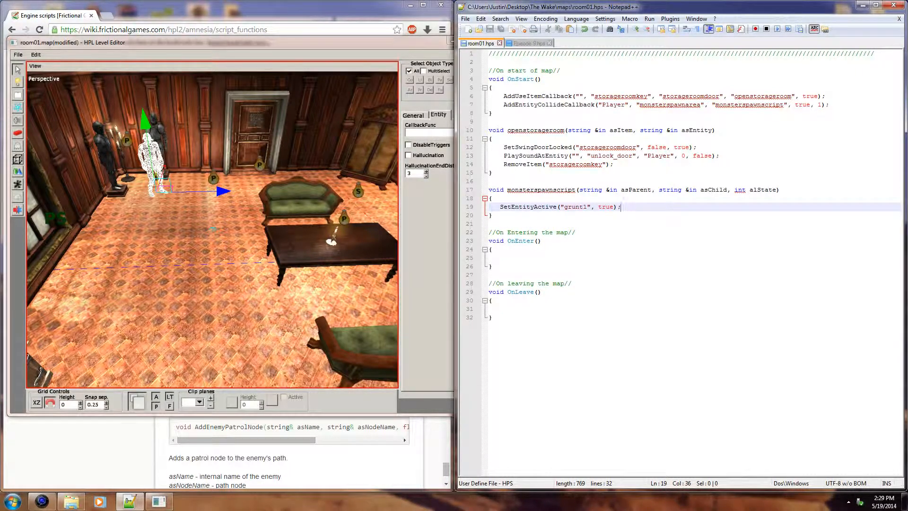
key("Return")
key("ctrl+v")
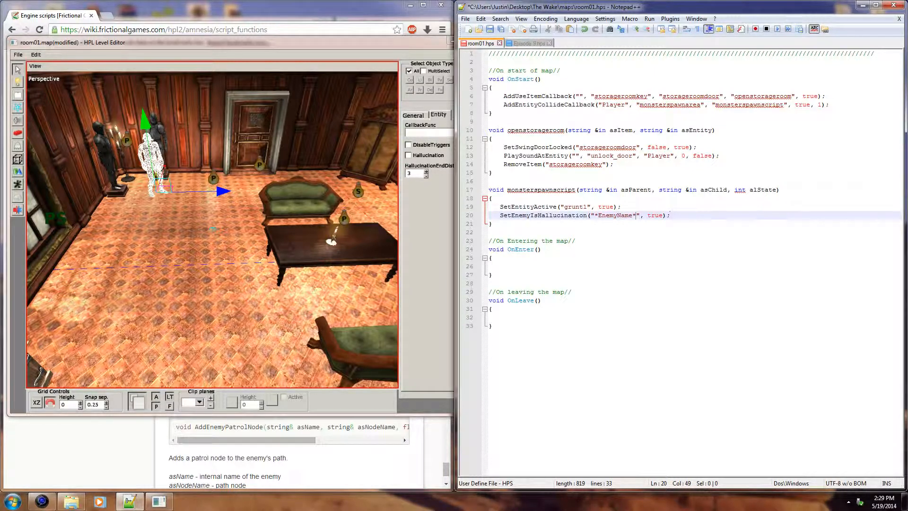
left_click_drag(636, 215, 594, 215)
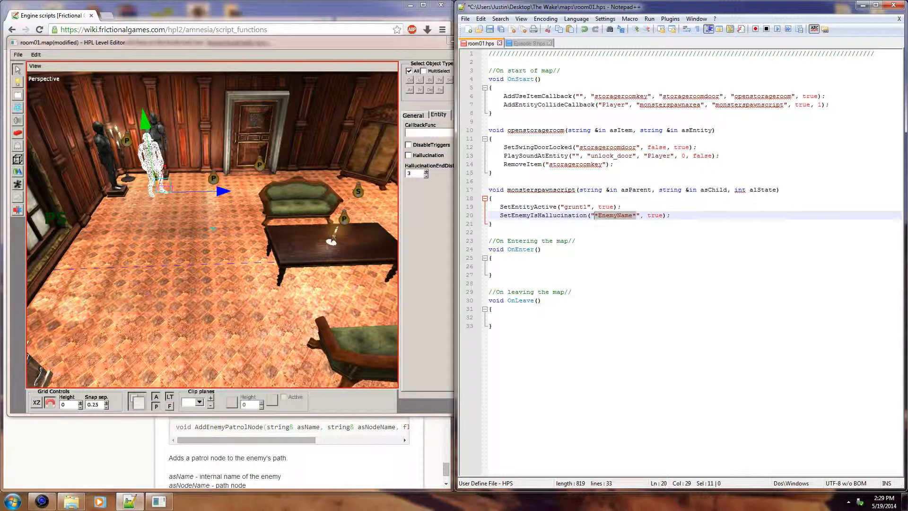
type("grunt1")
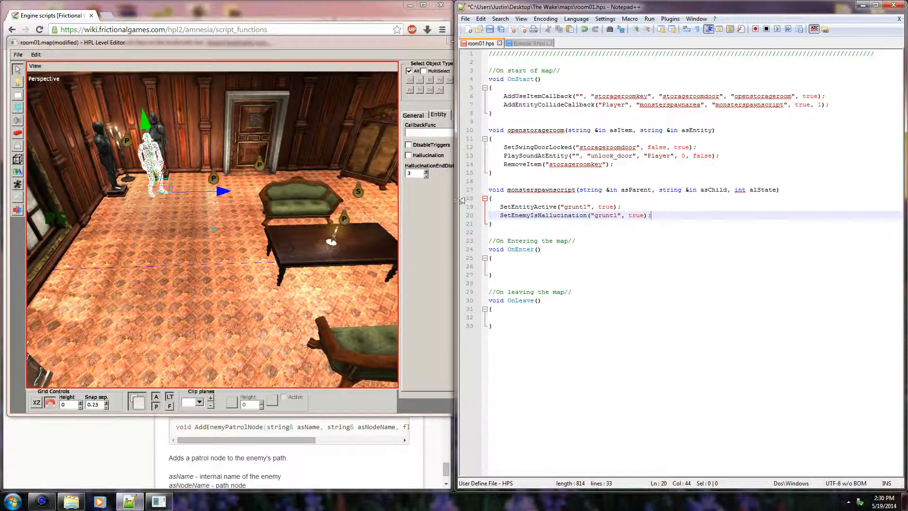
Step: Check the grunt's Hallucination option in the level editor against the script line, and save room01.hps
left_click(447, 201)
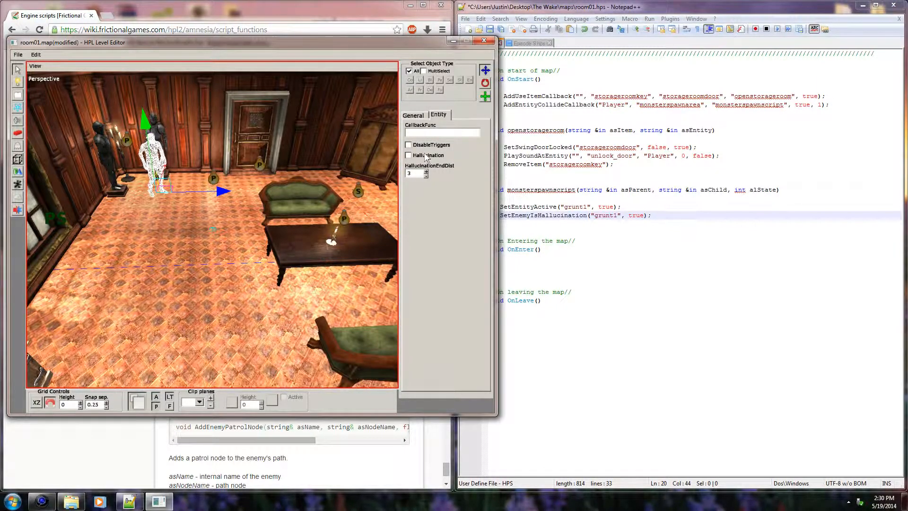
left_click(542, 249)
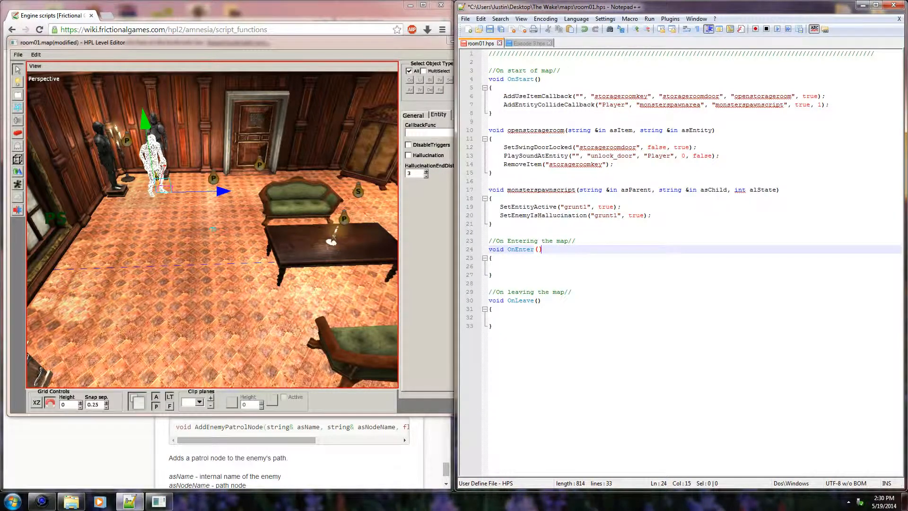
left_click(652, 215)
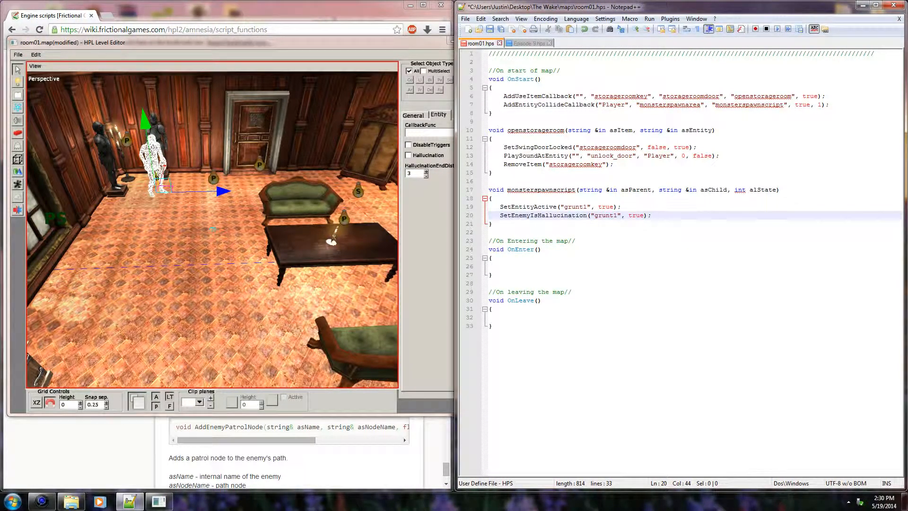
left_click(492, 308)
key("ctrl+s")
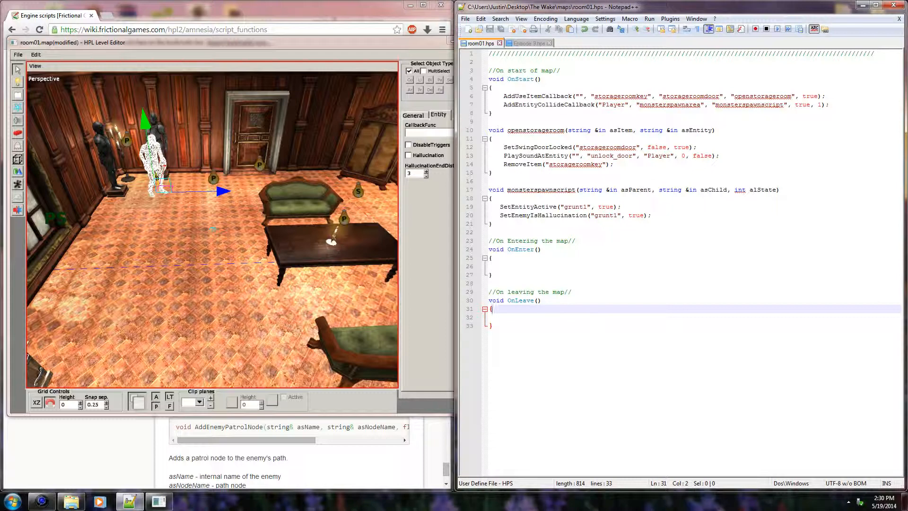
Step: Compare the grunt's HallucinationEndDist setting in the level editor with the SetEnemyIsHallucination line in monsterspawnscript
left_click(427, 194)
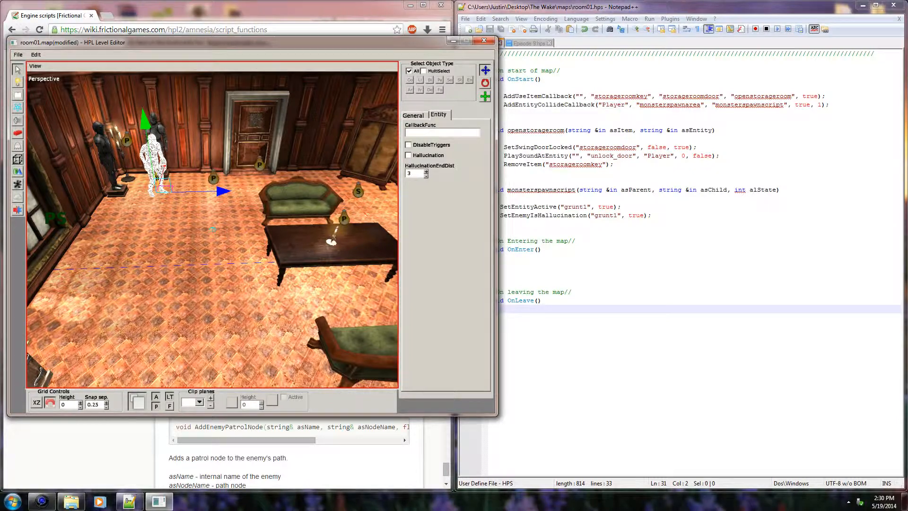
left_click(557, 224)
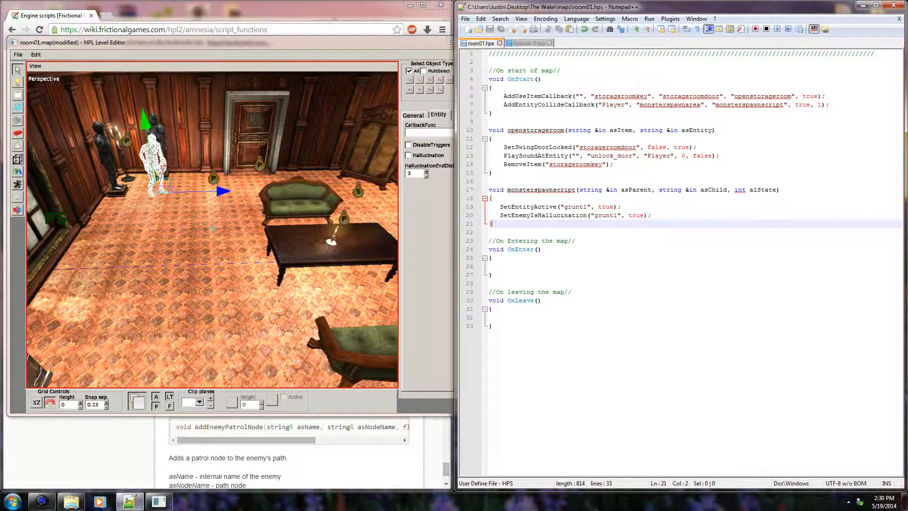
left_click(413, 173)
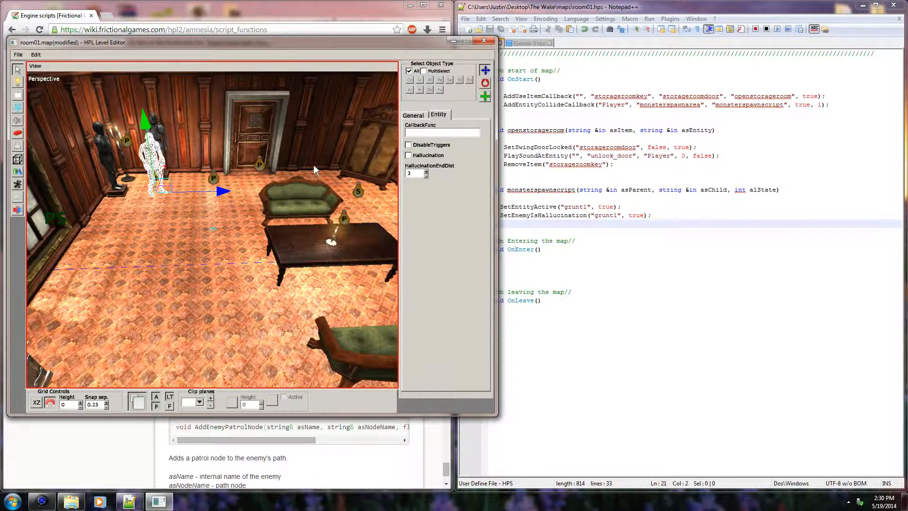
left_click(615, 224)
left_click_drag(500, 215, 652, 215)
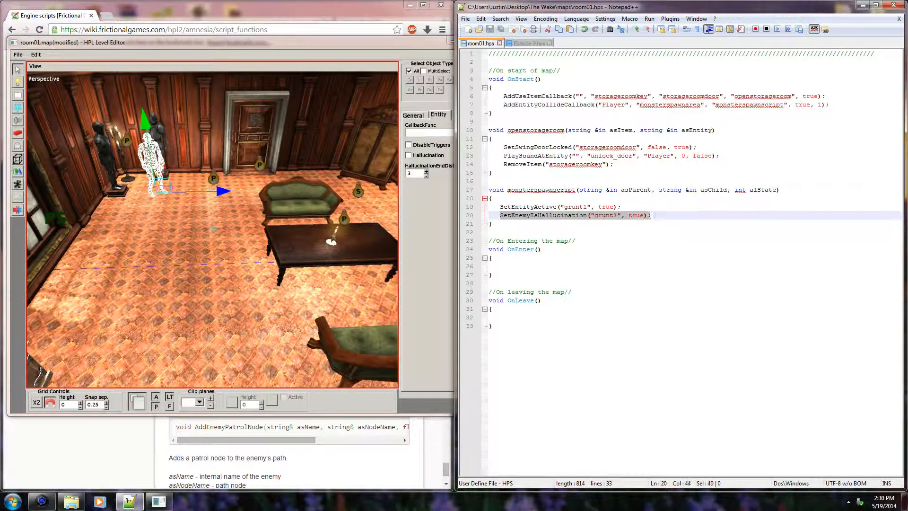
left_click(652, 218)
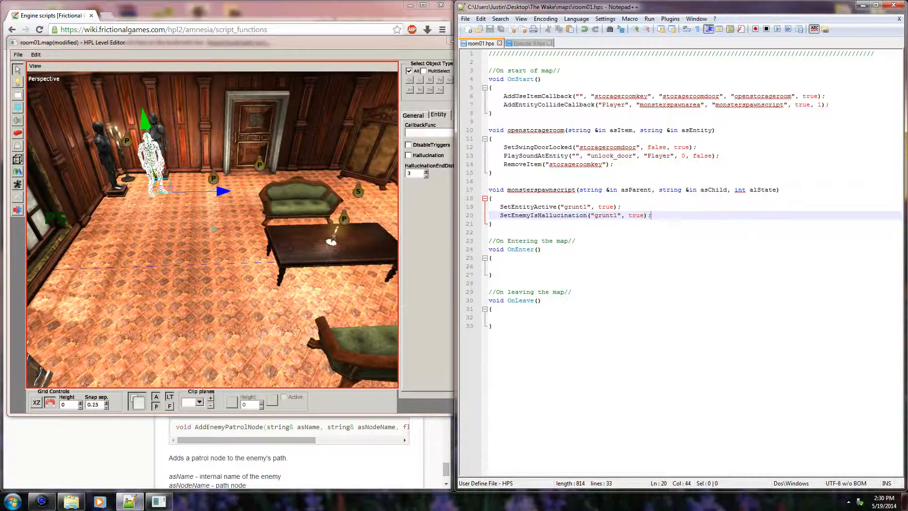
left_click_drag(500, 215, 651, 215)
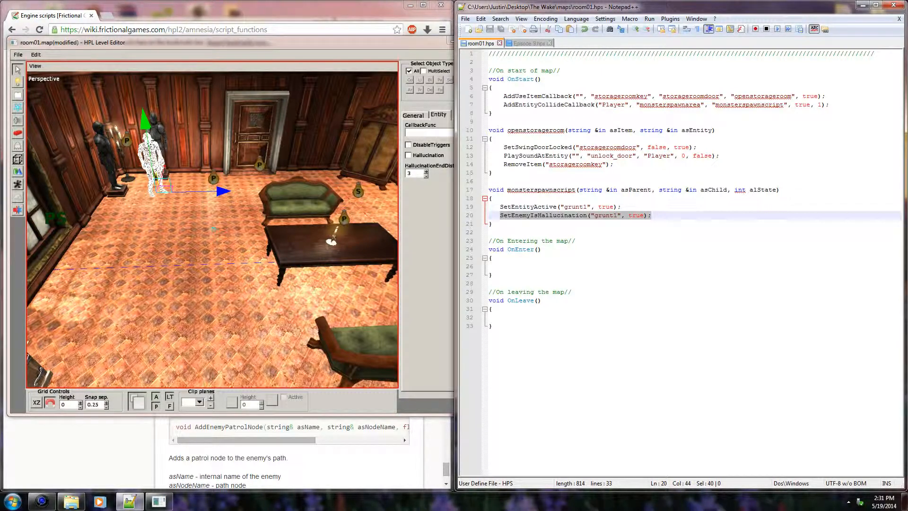
left_click(571, 217)
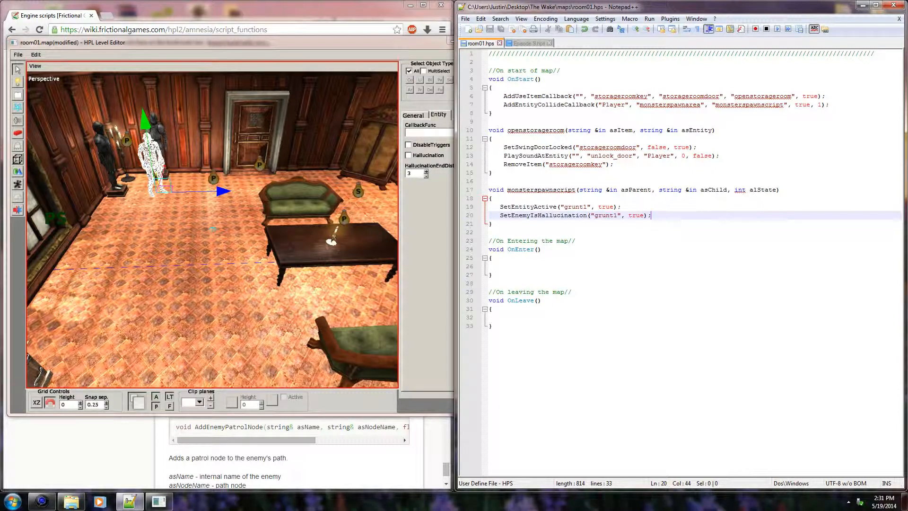
Step: Read the description of the grunt's HallucinationEndDist option and show its general settings beside the script
left_click(435, 194)
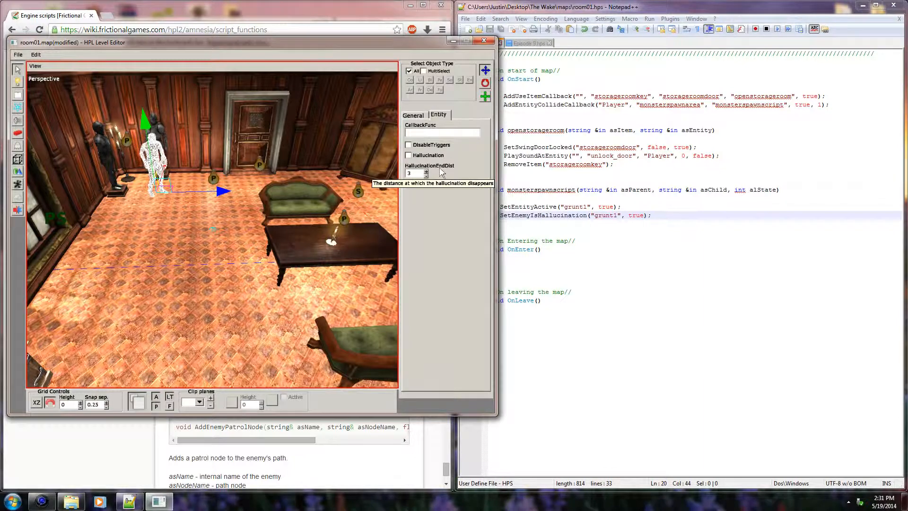
left_click(491, 232)
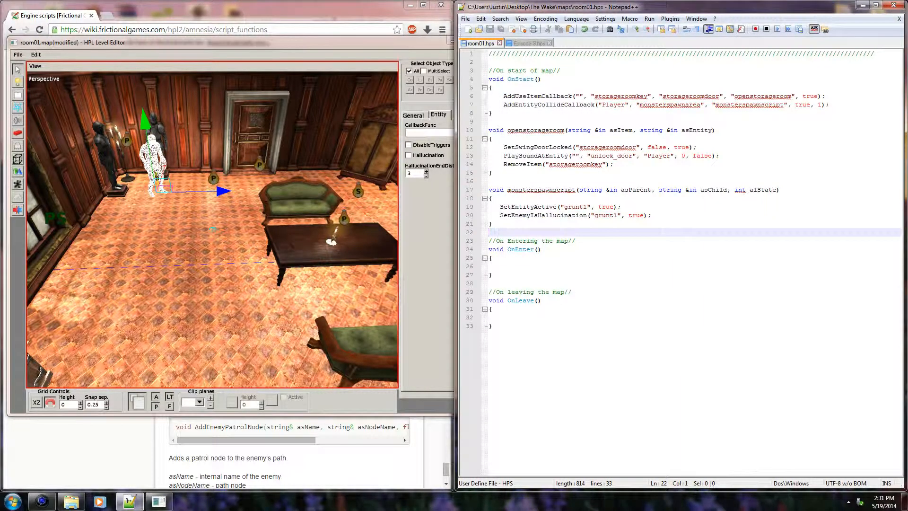
left_click(431, 168)
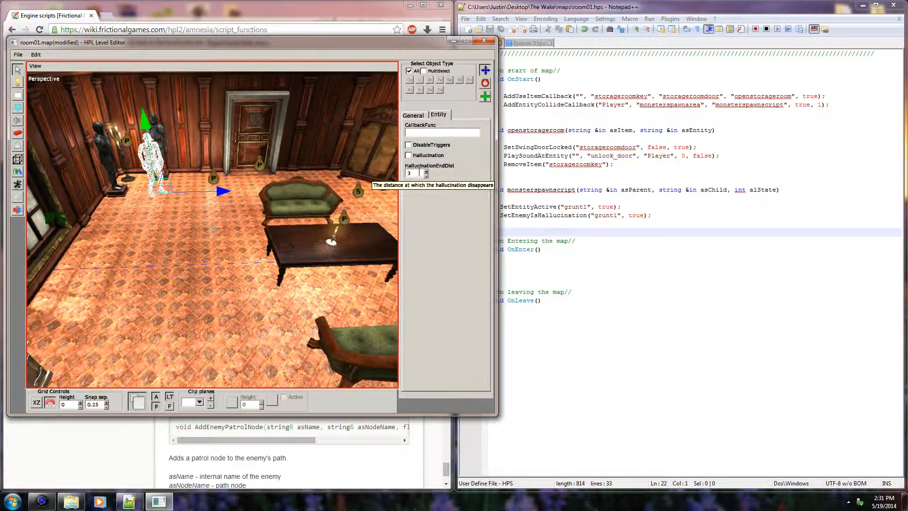
left_click(593, 216)
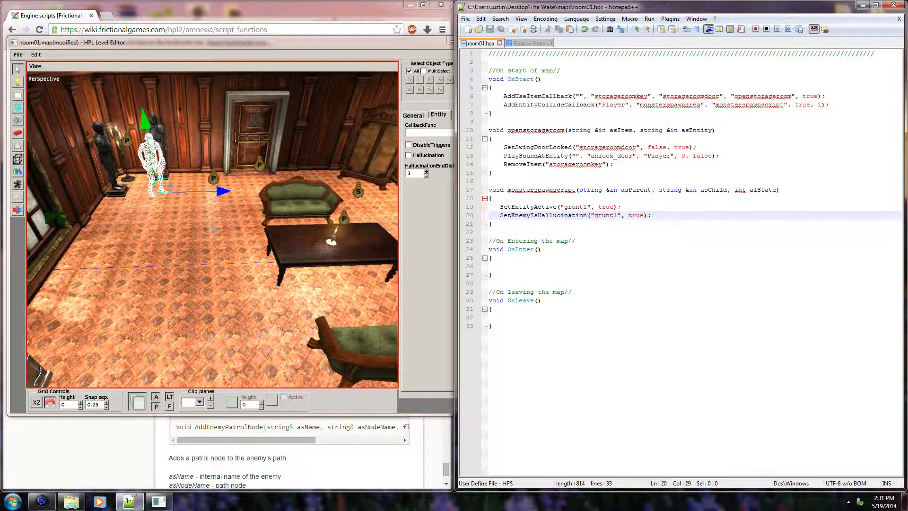
left_click(428, 138)
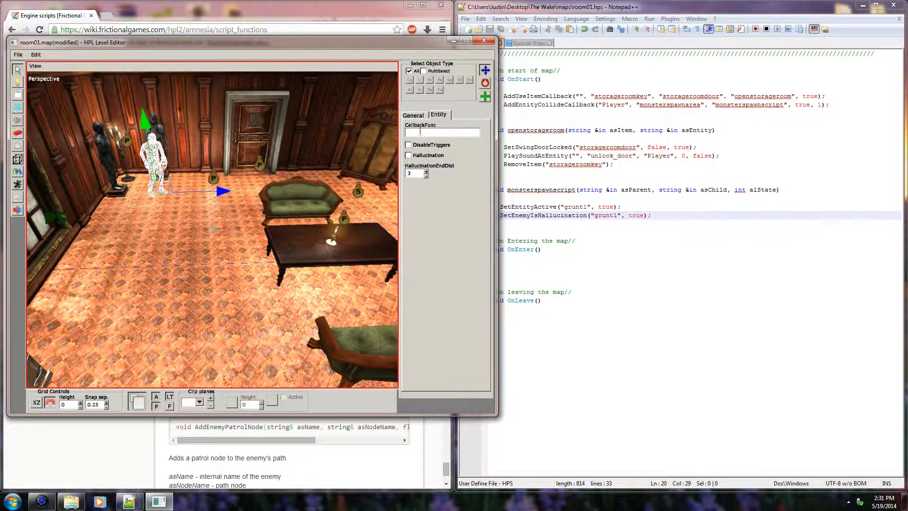
left_click(418, 115)
Step: Delete the SetEnemyIsHallucination line from monsterspawnscript and save room01.hps
left_click(632, 215)
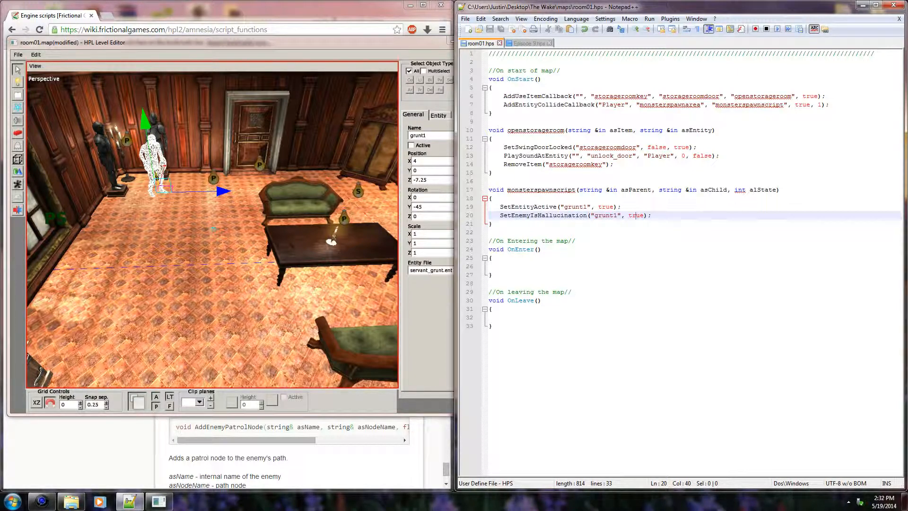
key("shift+Up")
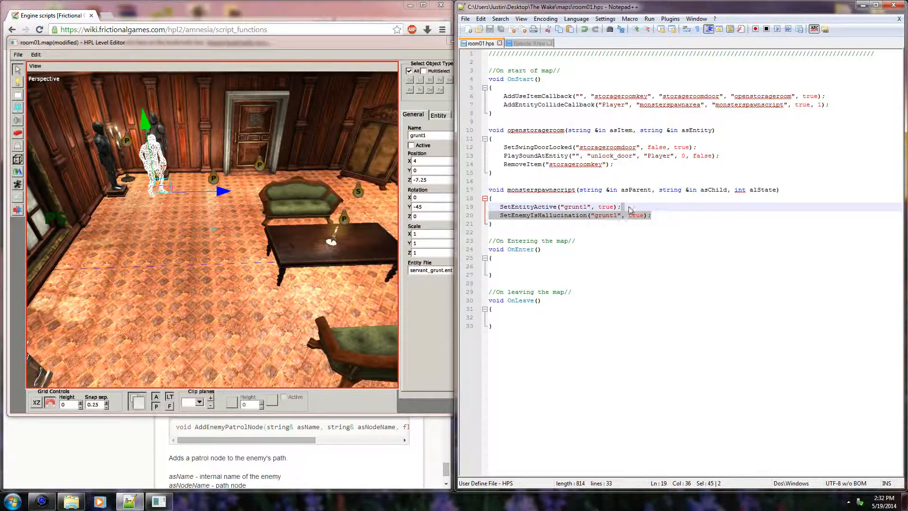
key("Delete")
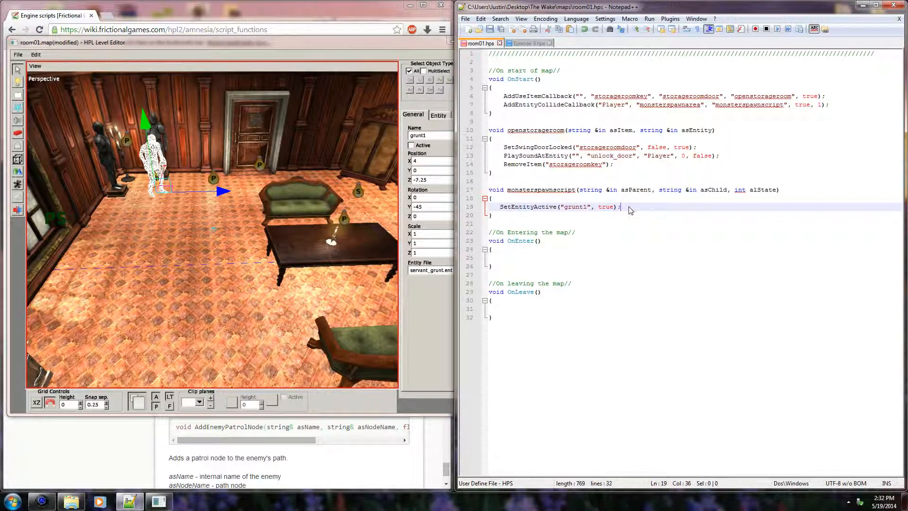
key("Down")
key("Down")
key("ctrl+s")
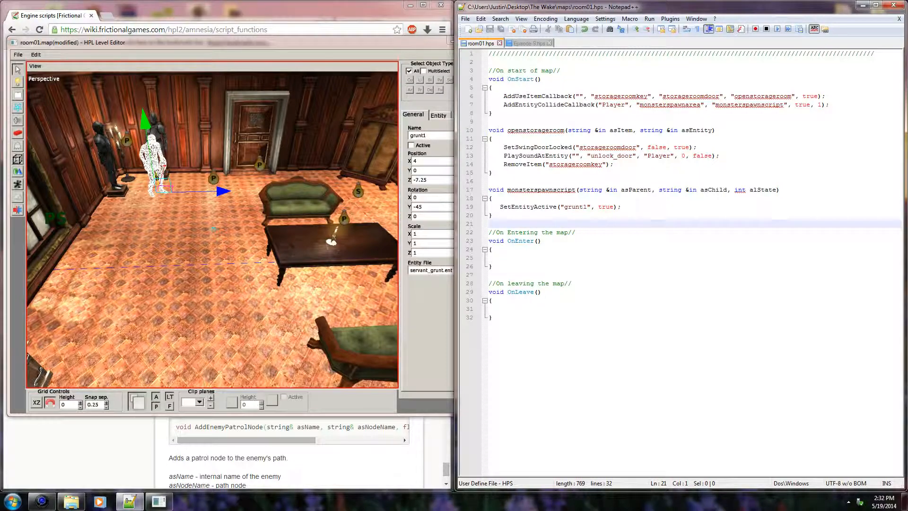
Step: Examine the main room around the side door and furniture, and revisit the SetEntityActive line in the script
left_click(403, 201)
middle_click_drag(348, 211, 229, 258)
left_click(491, 249)
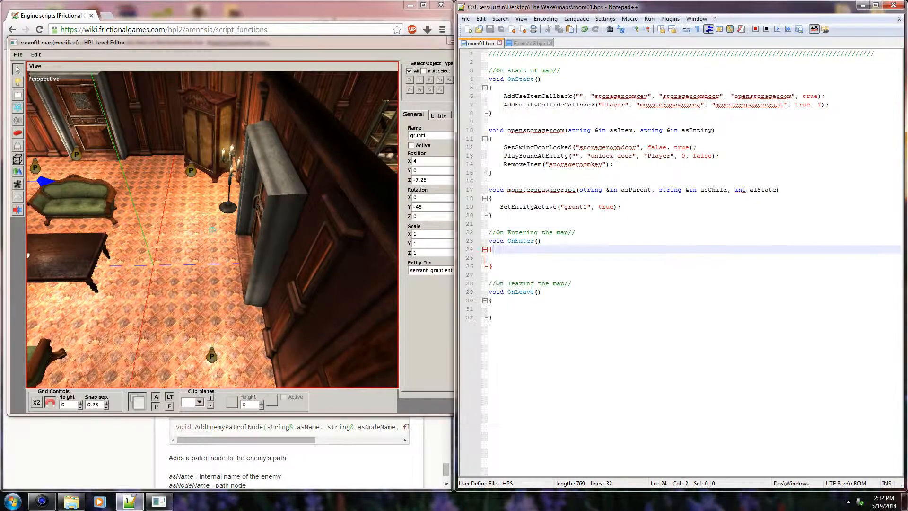
left_click(290, 269)
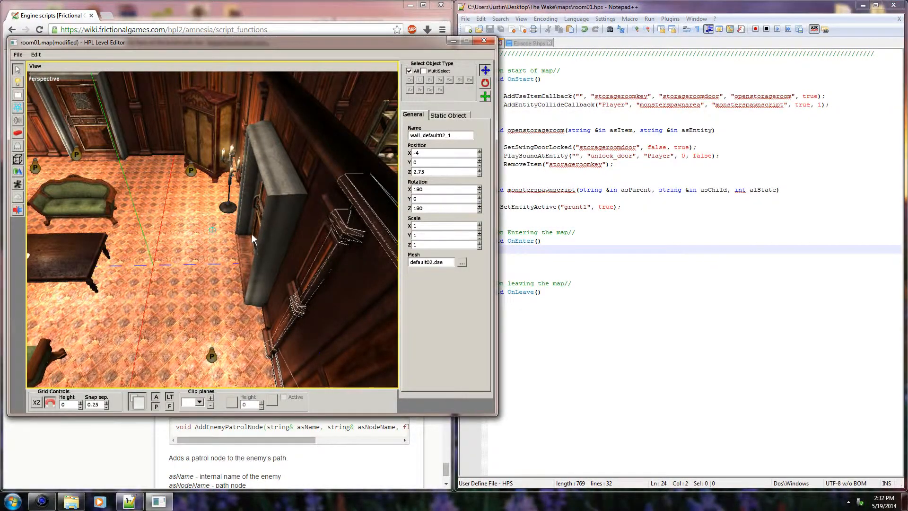
middle_click_drag(251, 233, 308, 214)
left_click(288, 242)
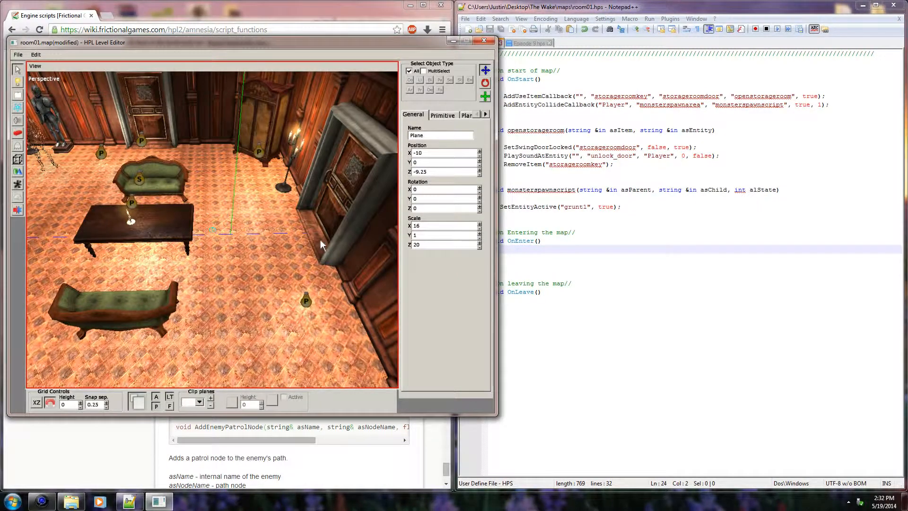
middle_click_drag(351, 208, 284, 198)
left_click(606, 207)
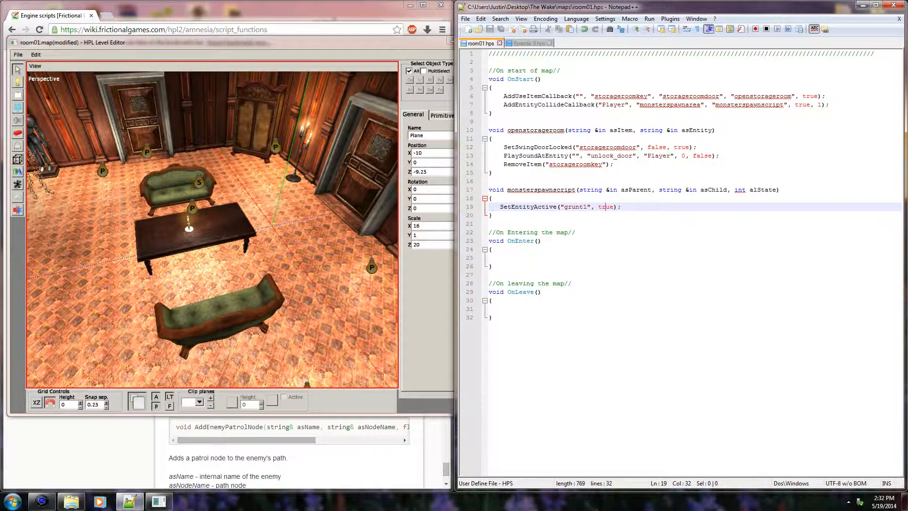
Step: Examine the main room from the grunt's corner past the sofas and table to judge the enemy's path through it
left_click(309, 205)
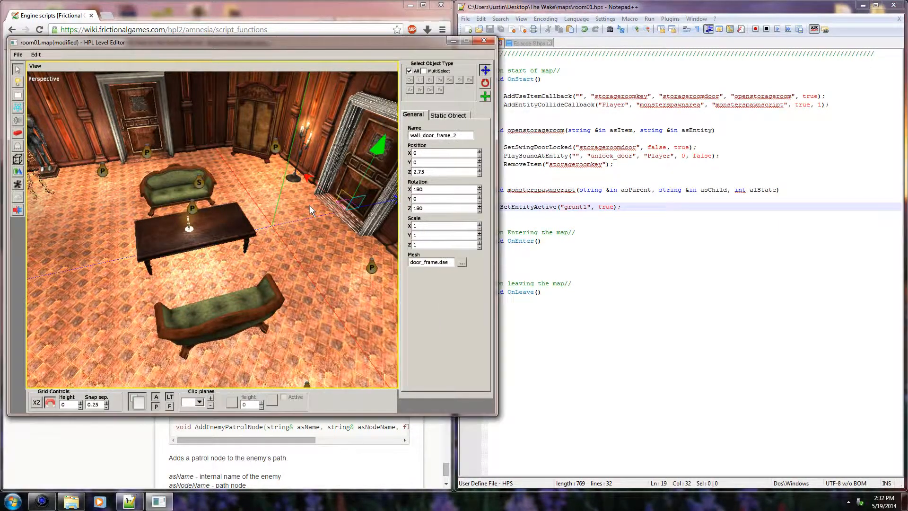
left_click(316, 213)
middle_click_drag(317, 213, 226, 237)
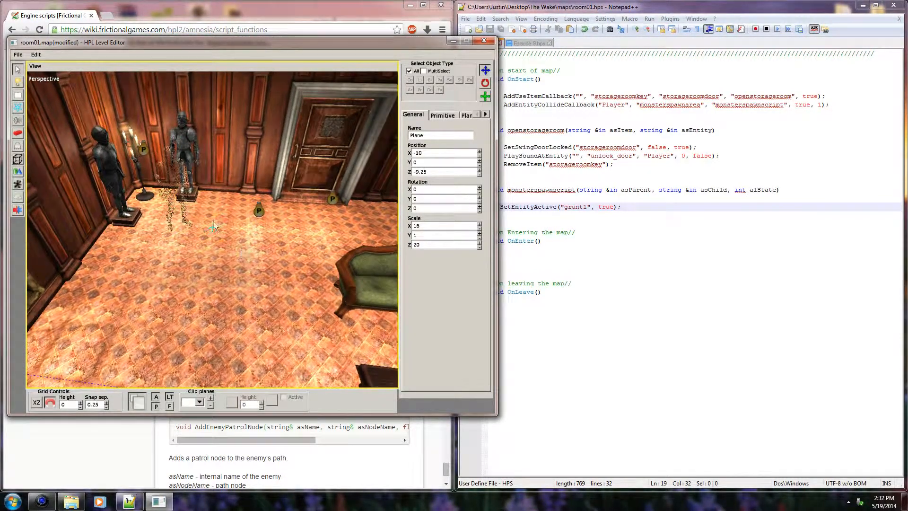
left_click(180, 177)
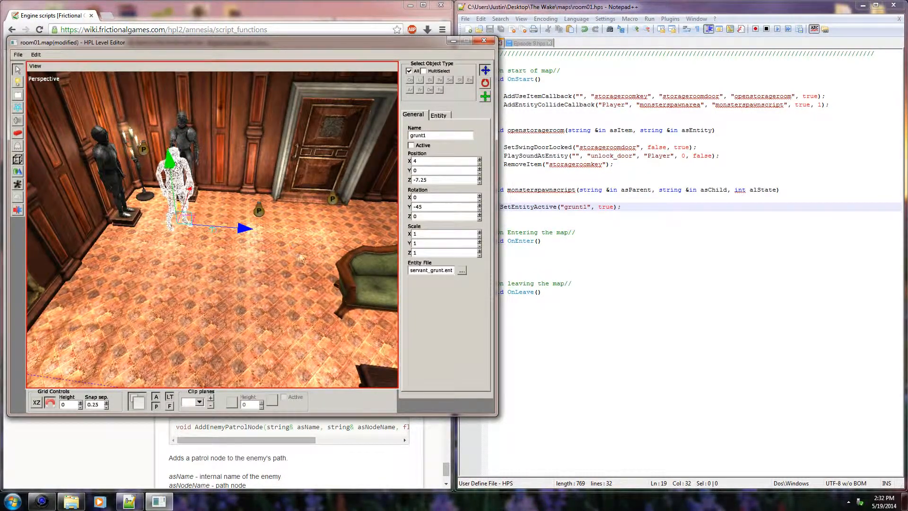
left_click(286, 260)
middle_click_drag(290, 250, 166, 226)
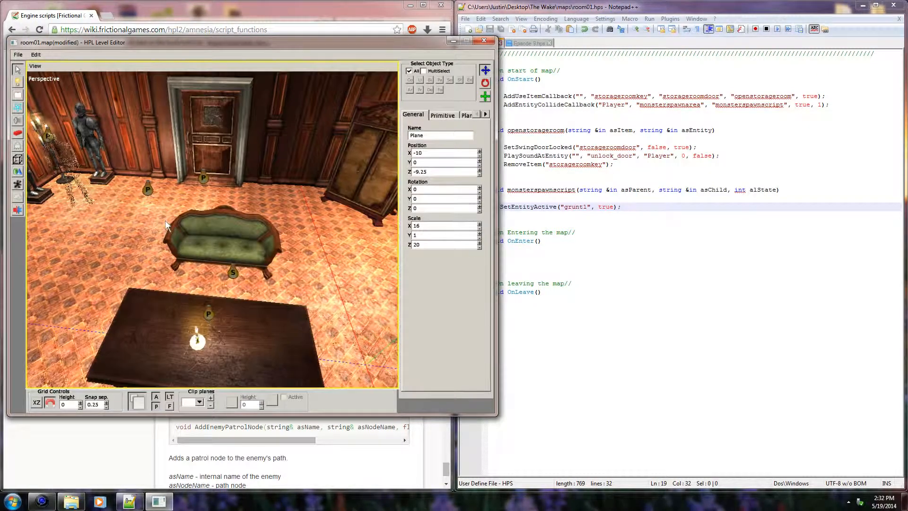
middle_click_drag(217, 211, 202, 229)
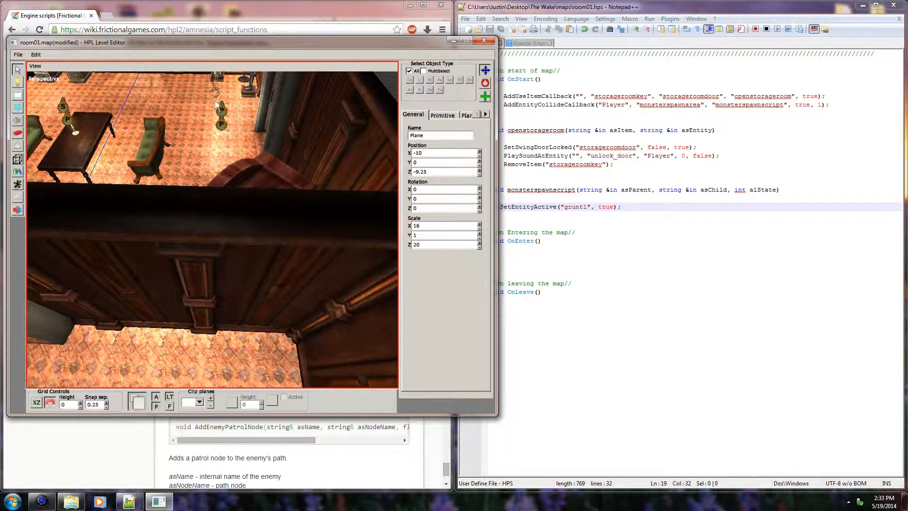
middle_click_drag(177, 248, 237, 206)
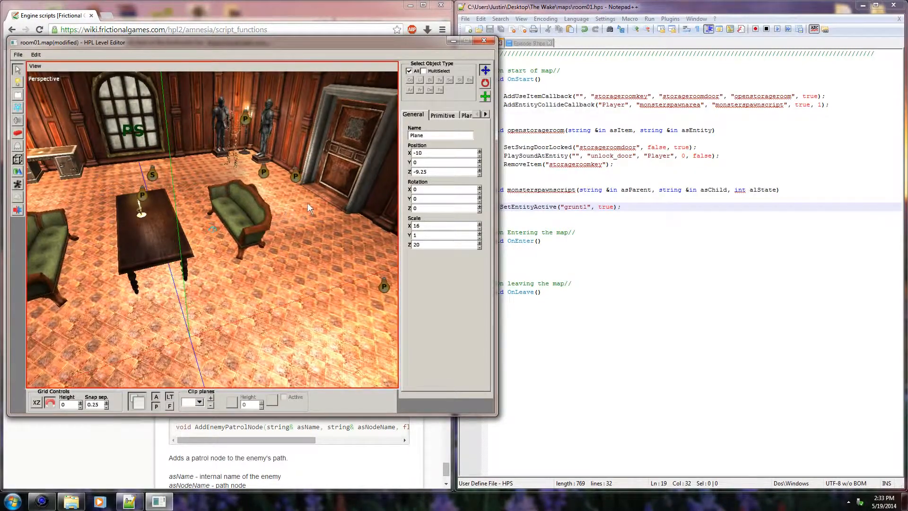
Step: Copy the ShowEnemyPlayerPosition("*EnemyName*"); line from the Episode 9.hps template
left_click(558, 223)
left_click(527, 44)
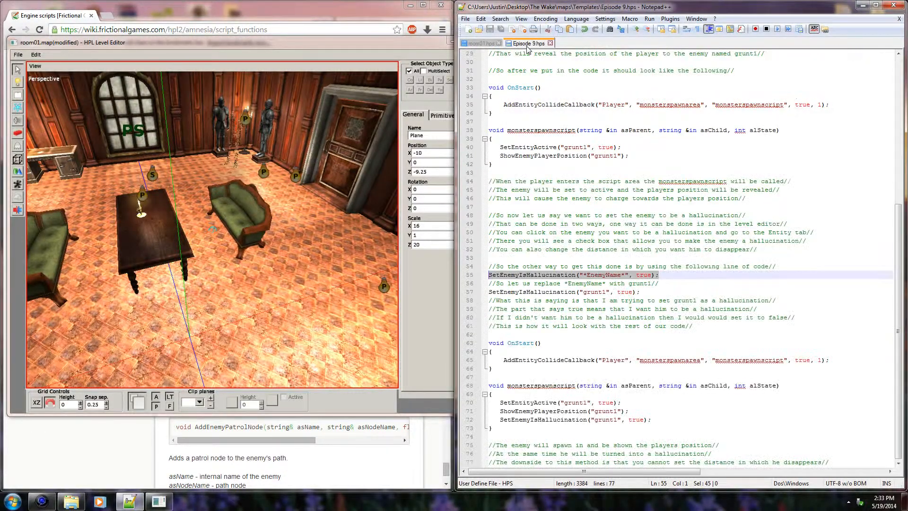
left_click(652, 279)
scroll(653, 279, "up", 9)
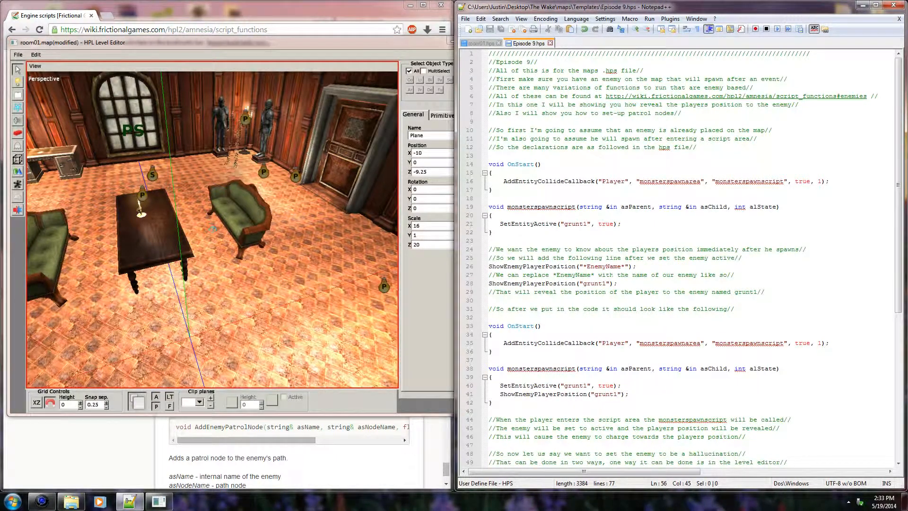
left_click(519, 283)
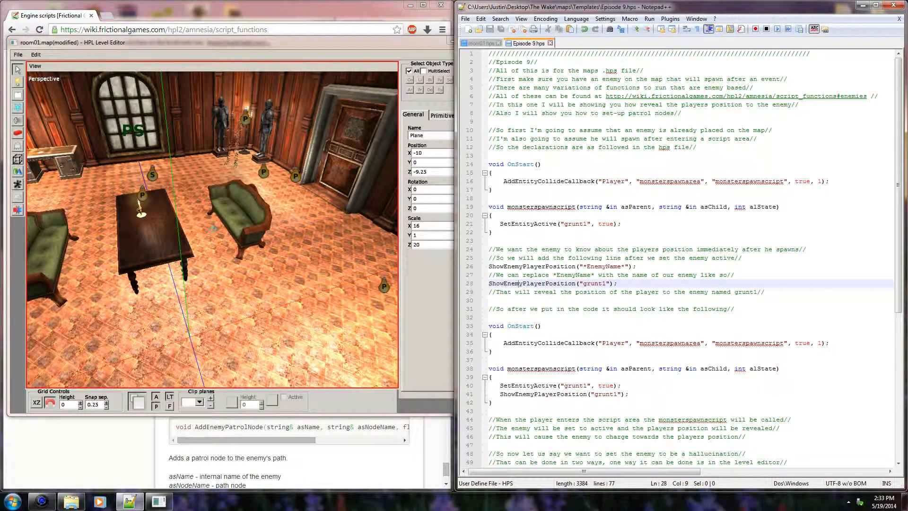
left_click_drag(636, 267, 488, 266)
key("ctrl+c")
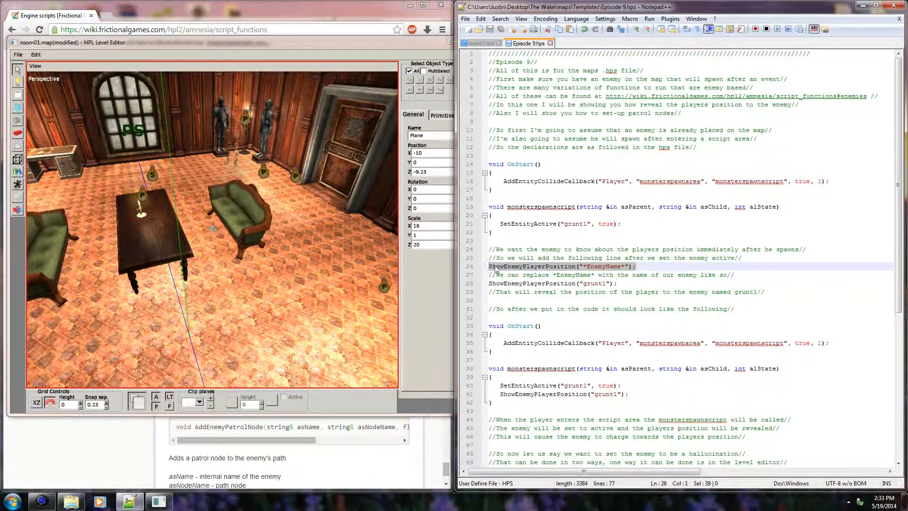
Step: Paste the copied line on a new line below SetEntityActive in the monsterspawnscript function of room01.hps
left_click(479, 43)
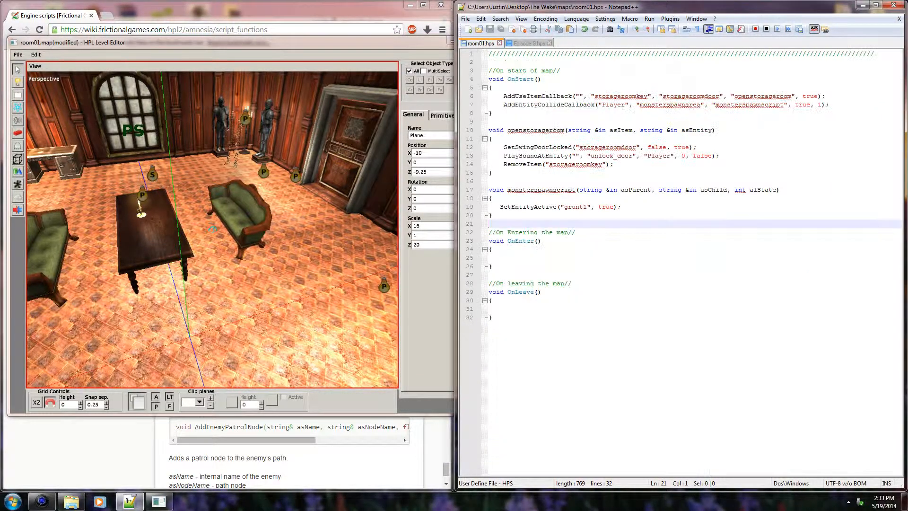
key("Up")
key("Up")
key("End")
key("Return")
key("ctrl+v")
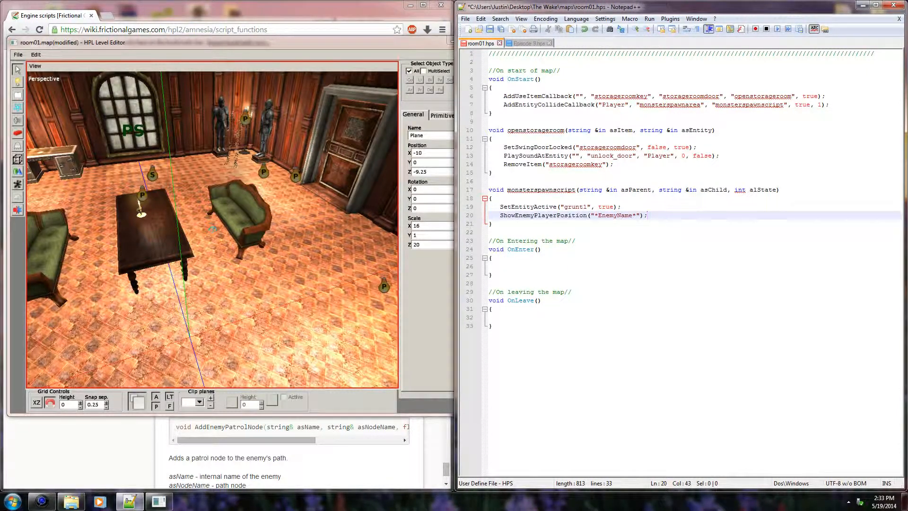
Step: Replace the *EnemyName* placeholder in the ShowEnemyPlayerPosition line with grunt1 and check the finished line
key("ctrl+shift+Left")
key("ctrl+shift+Left")
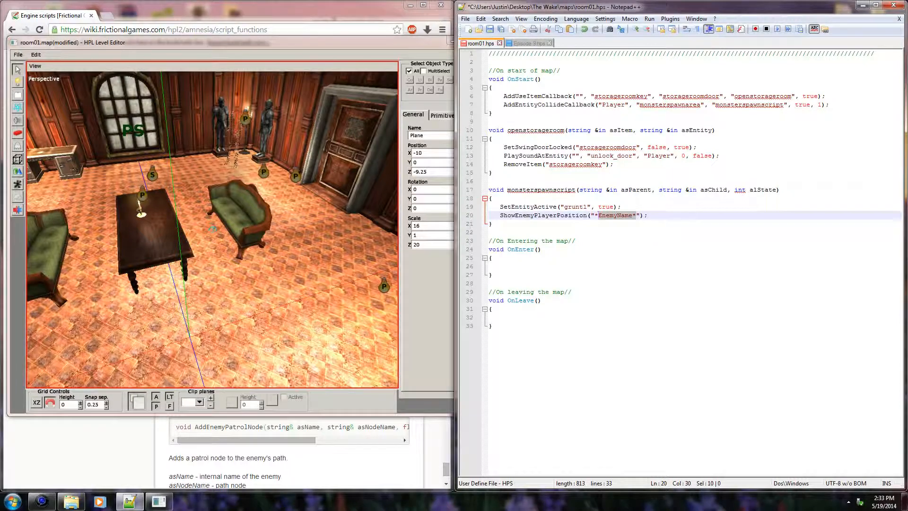
key("shift+Left")
type("grunt1")
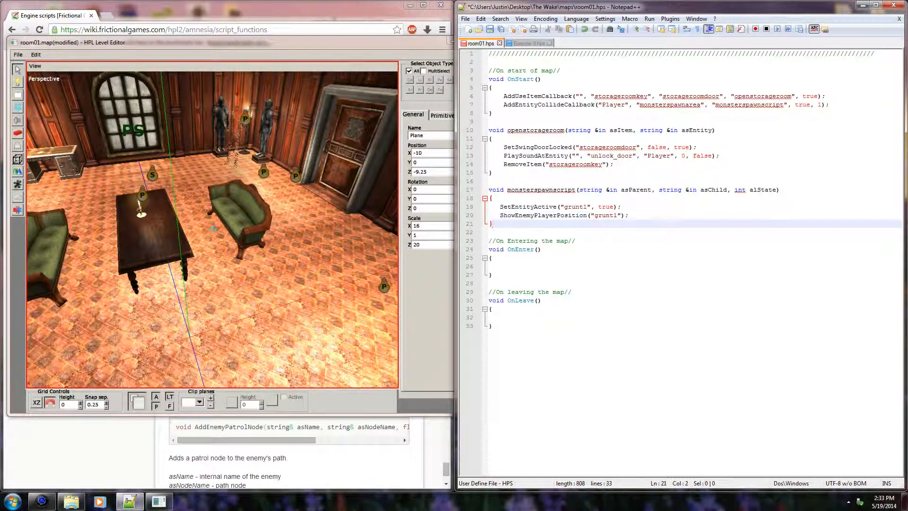
left_click(549, 206)
left_click_drag(500, 215, 629, 215)
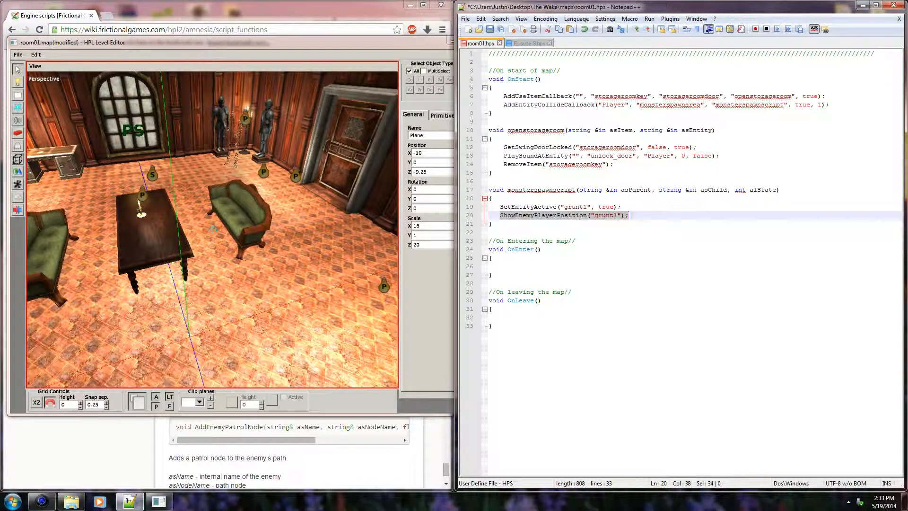
left_click(583, 222)
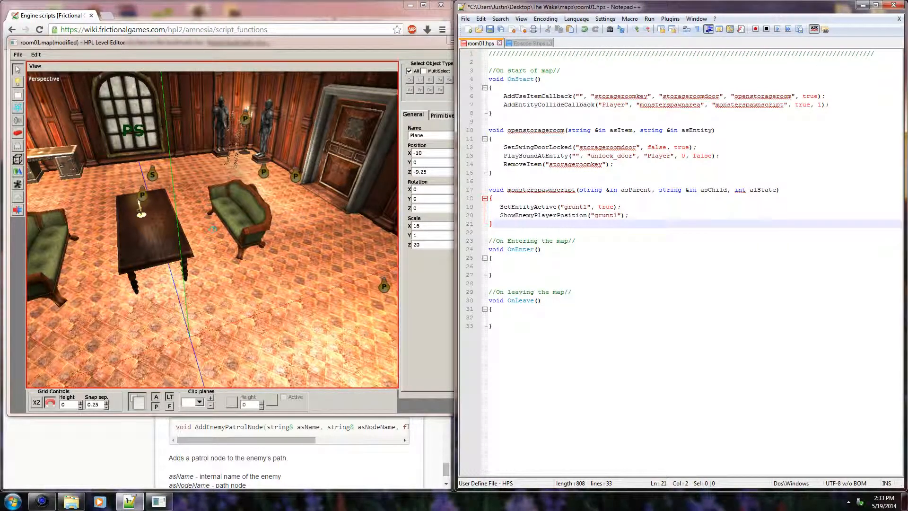
Step: Examine the storage room door, the script area between the shelves and the route through the main room in the level editor
left_click(311, 158)
scroll(251, 152, "down", 5)
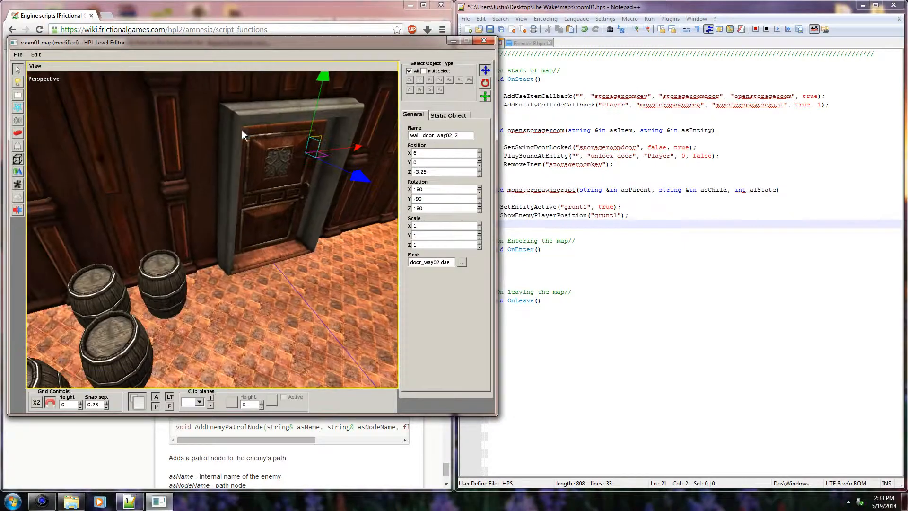
scroll(273, 191, "down", 3)
middle_click_drag(274, 191, 257, 294)
scroll(246, 198, "down", 3)
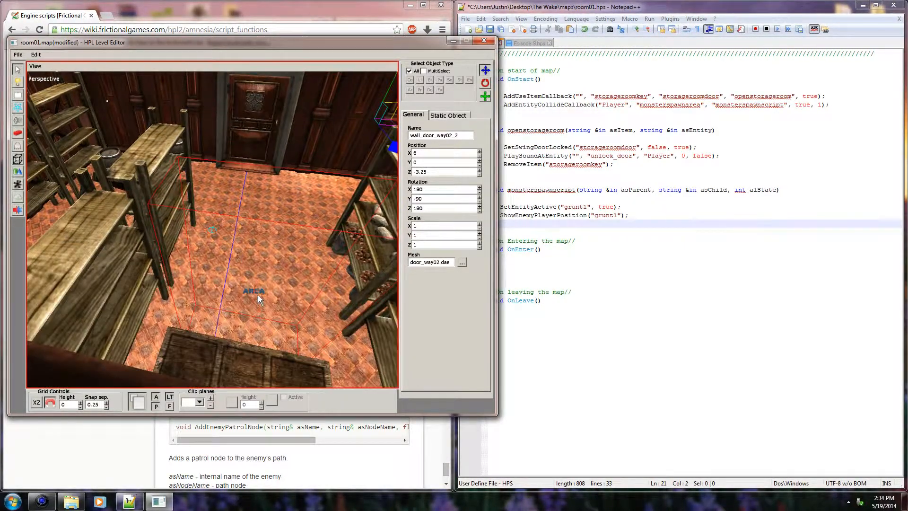
middle_click_drag(280, 187, 330, 217)
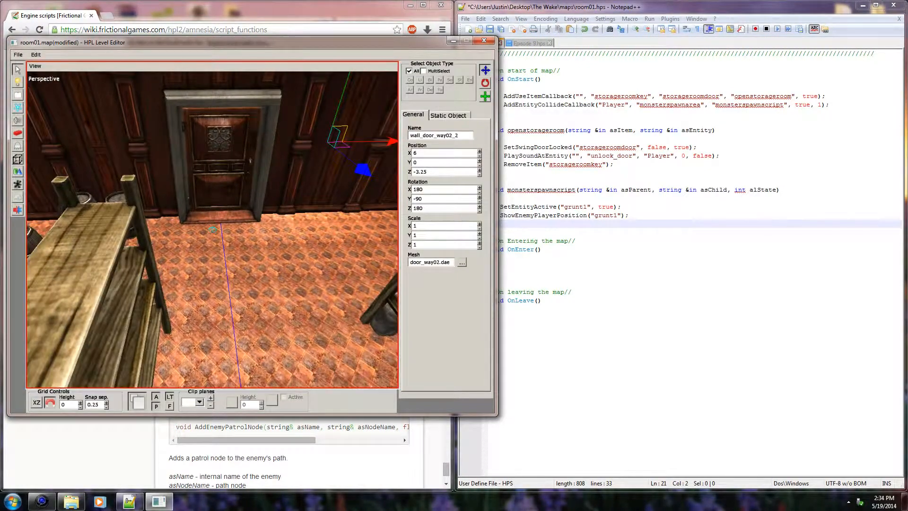
left_click(492, 172)
left_click(272, 167)
middle_click_drag(272, 166, 214, 203)
left_click(263, 214)
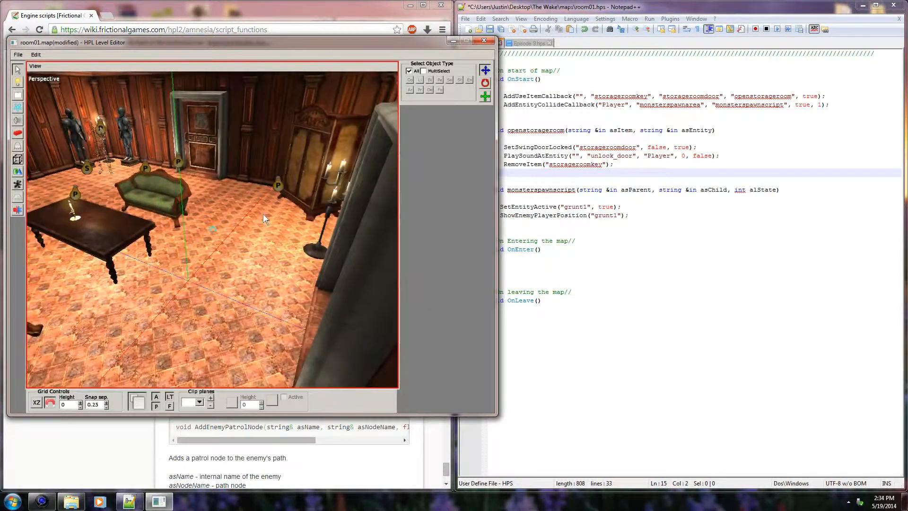
Step: Save the room01 map and the room01.hps script
key("ctrl+s")
left_click(534, 266)
key("ctrl+s")
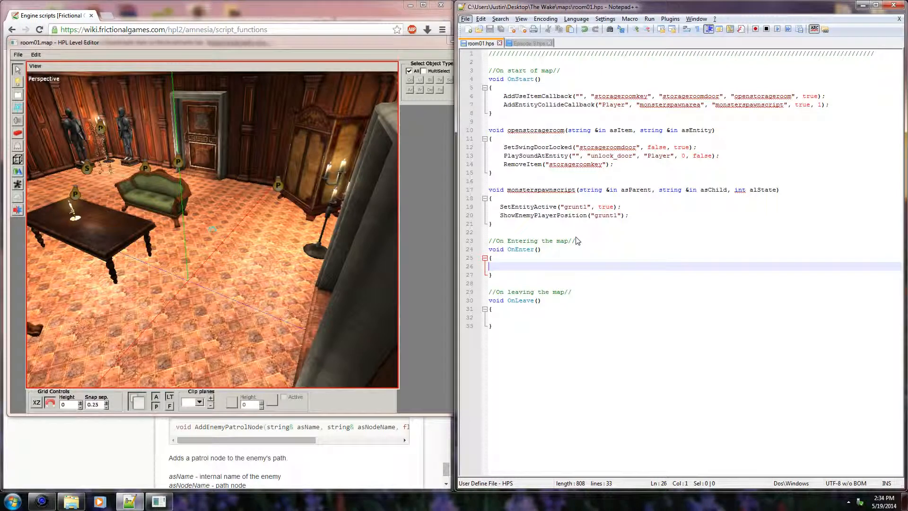
left_click(579, 260)
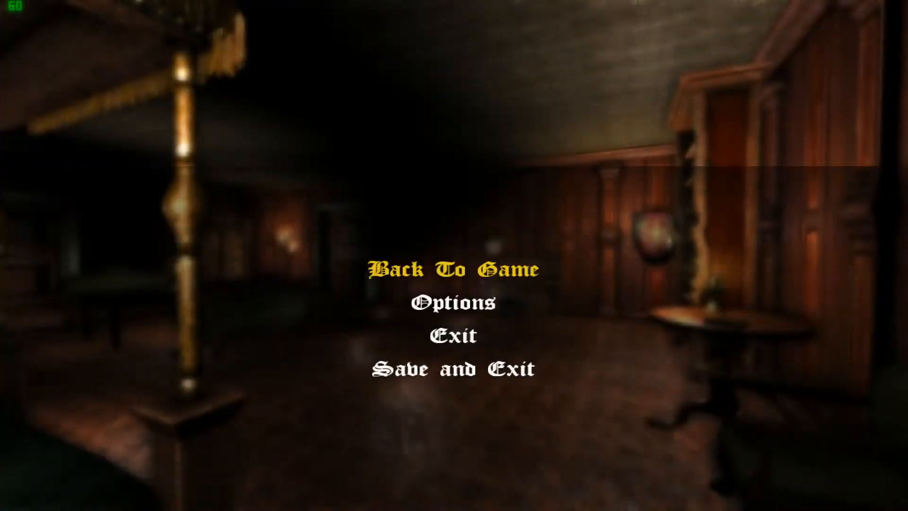
Step: Resume the playtest in Amnesia, cross the main room and pick up the Storage Room Key from inside the cabinet
key("Escape")
key("w")
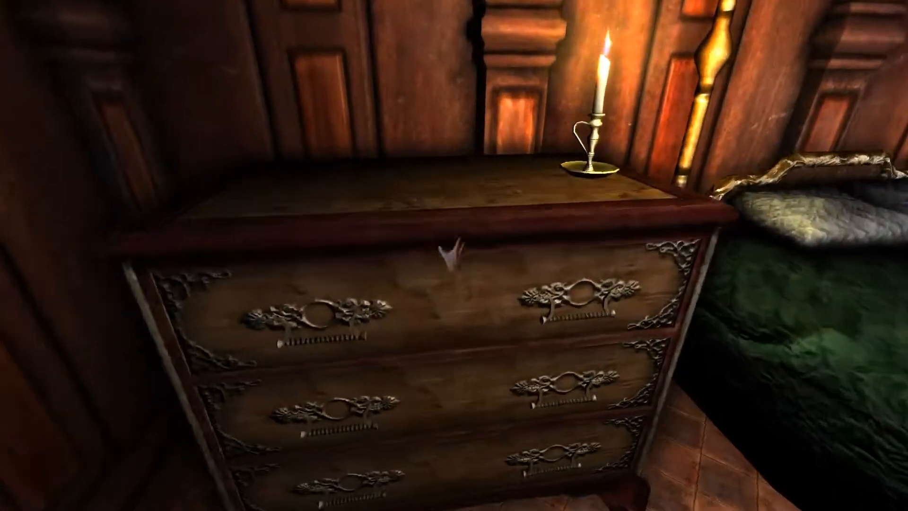
key("w")
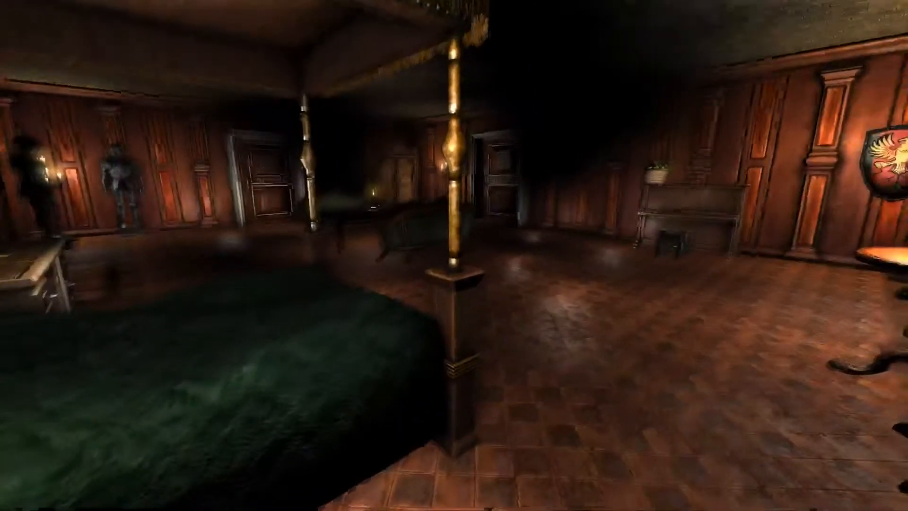
key("w")
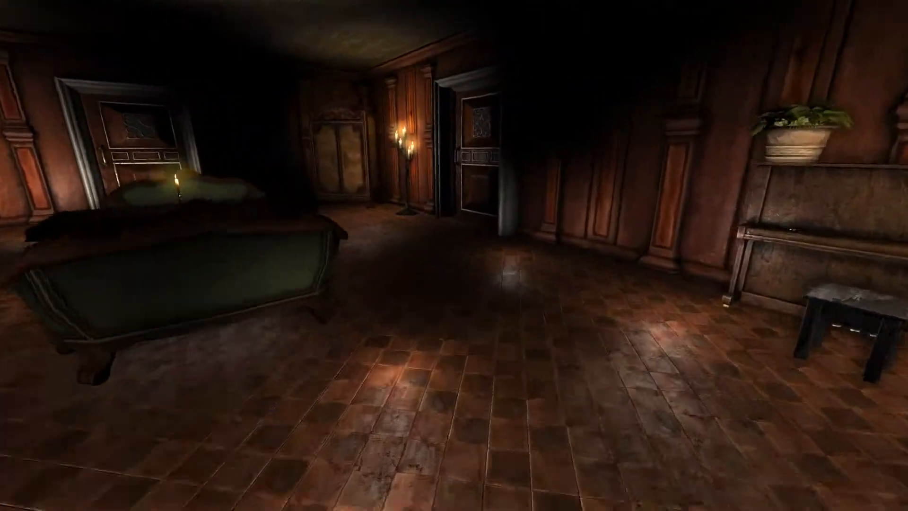
key("a")
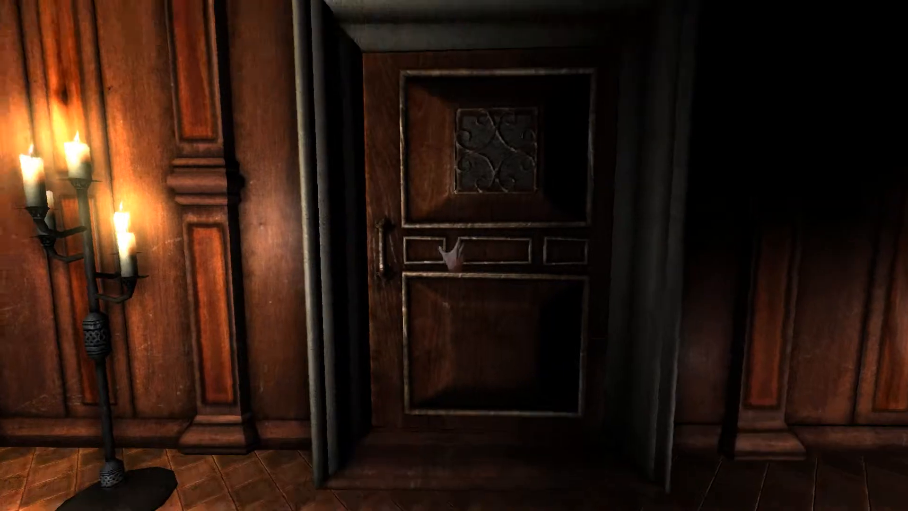
key("w")
left_click_drag(453, 255, 378, 303)
key("w")
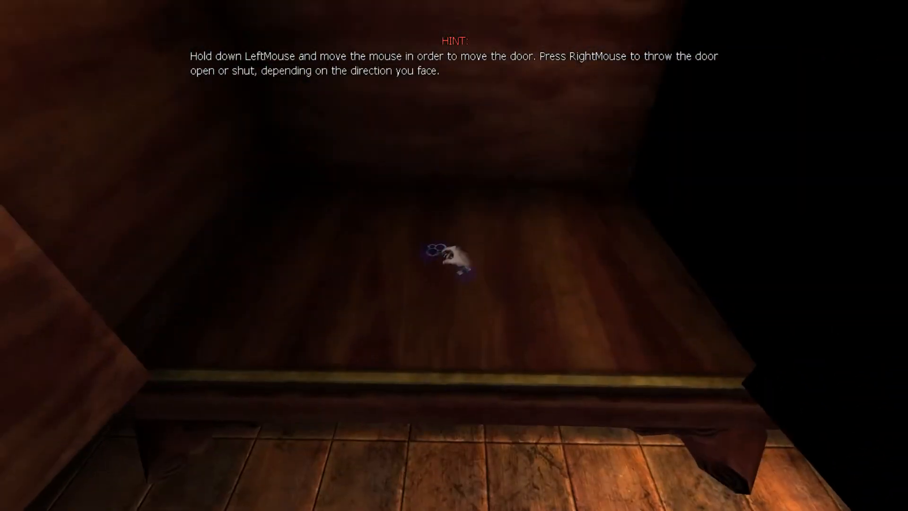
left_click(453, 254)
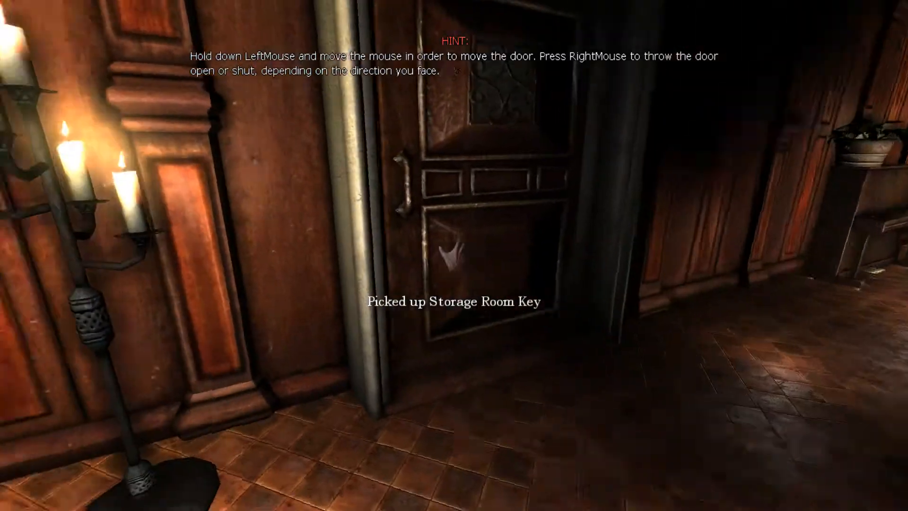
Step: Unlock the storage room door with the Storage Room Key and enter the dark storage room
key("Tab")
key("Tab")
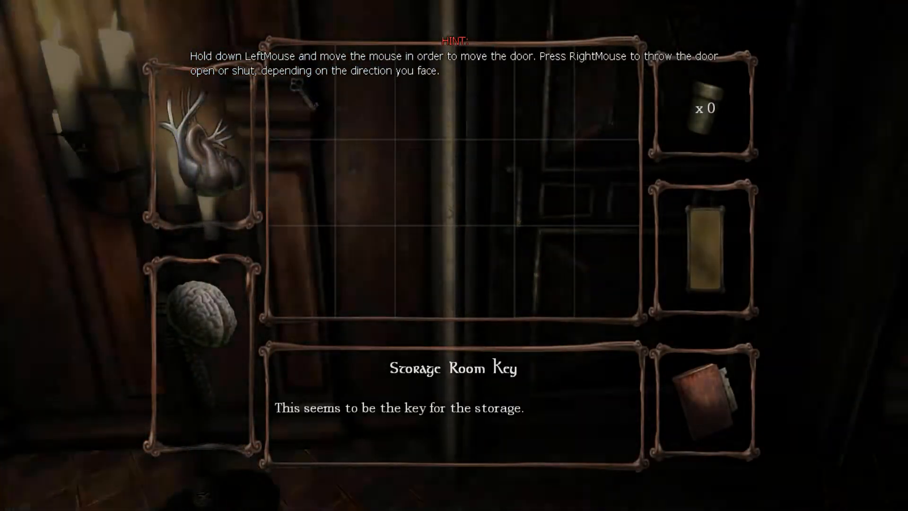
key("w")
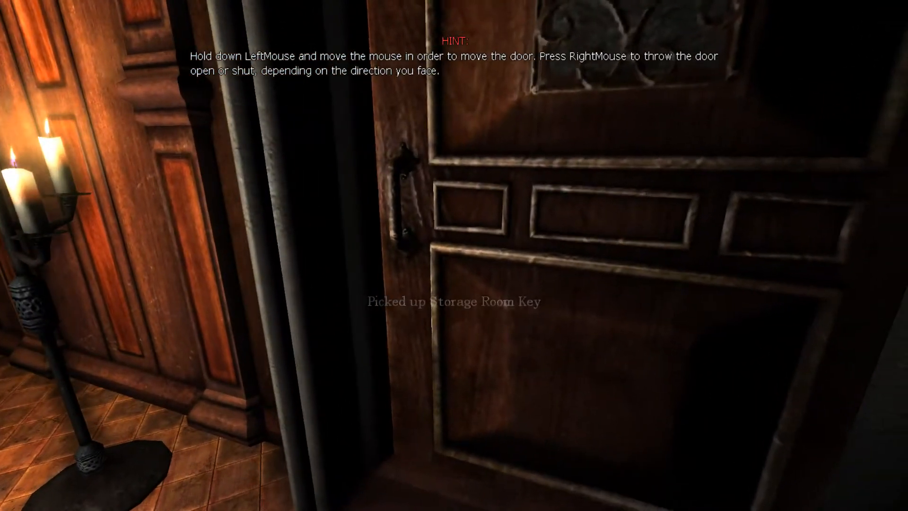
left_click_drag(454, 255, 454, 161)
key("w")
key("w")
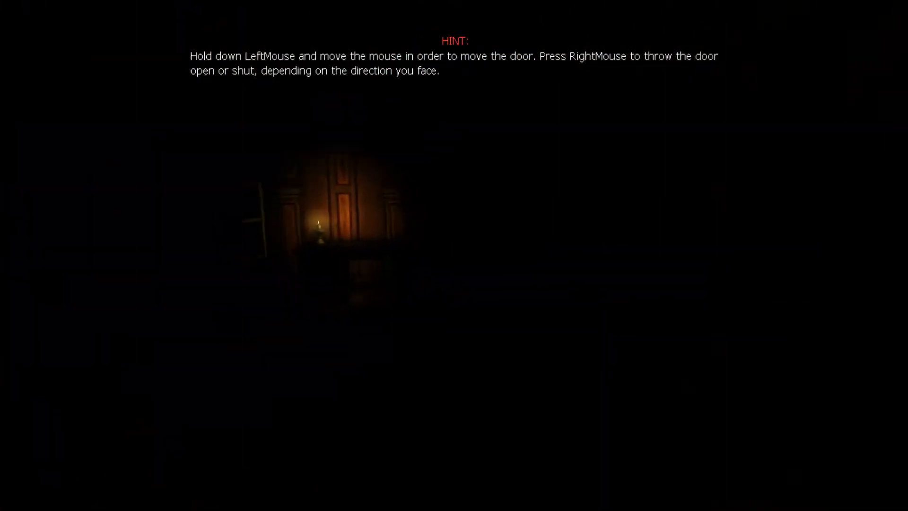
key("a")
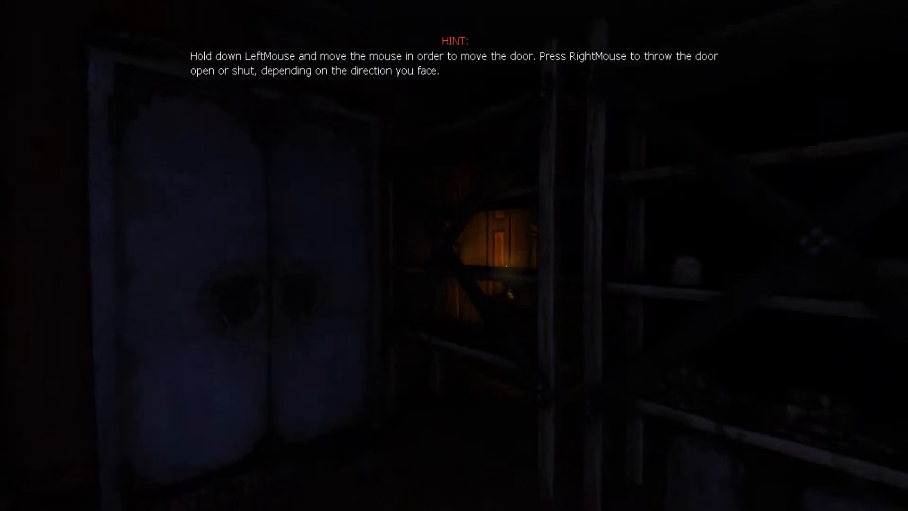
Step: Explore the storage room past the shelves and barrels, and throw a crate from the stack
key("w")
key("w")
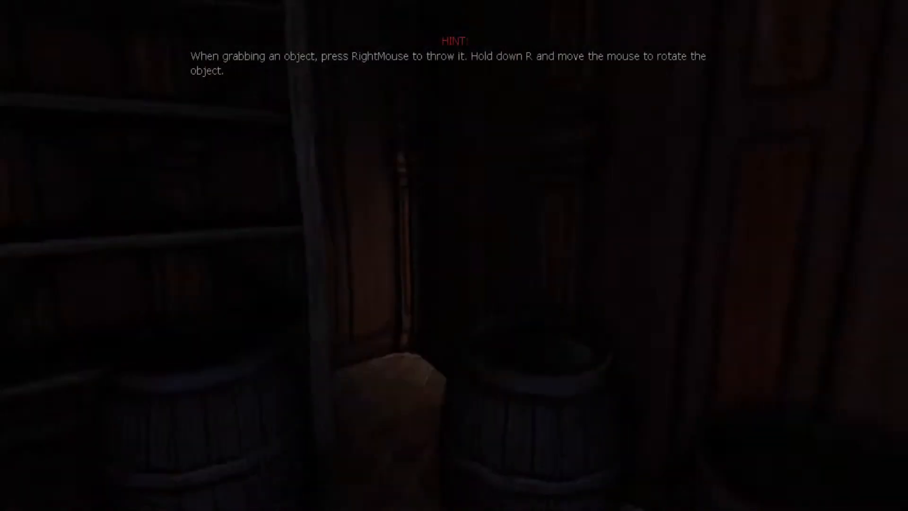
key("w")
key("w")
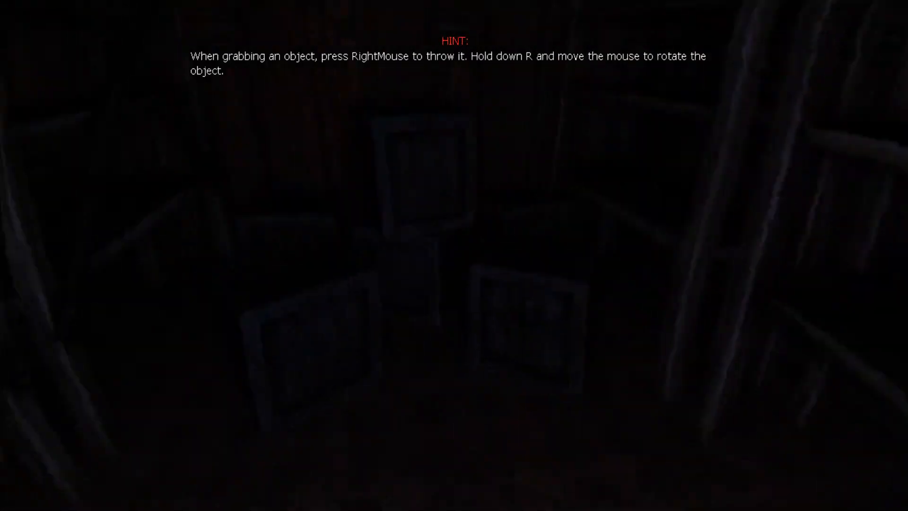
key("s")
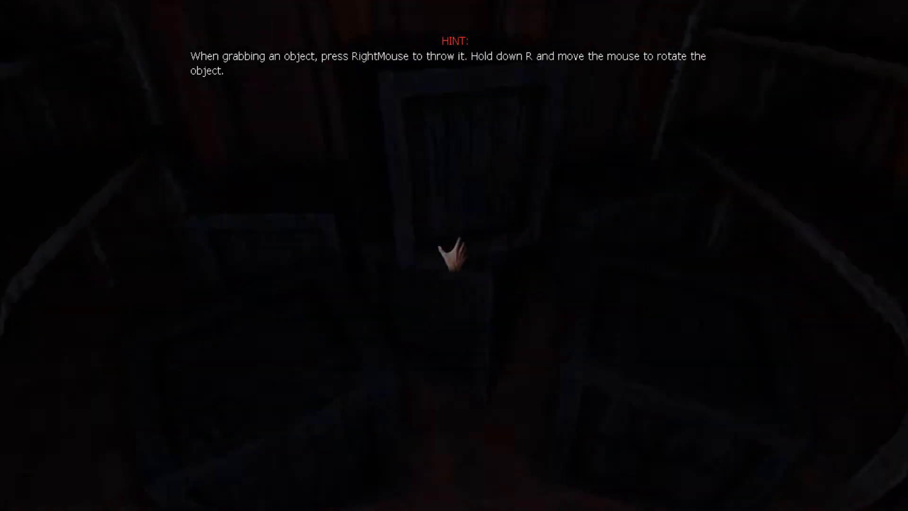
key("w")
left_click(454, 256)
right_click(454, 255)
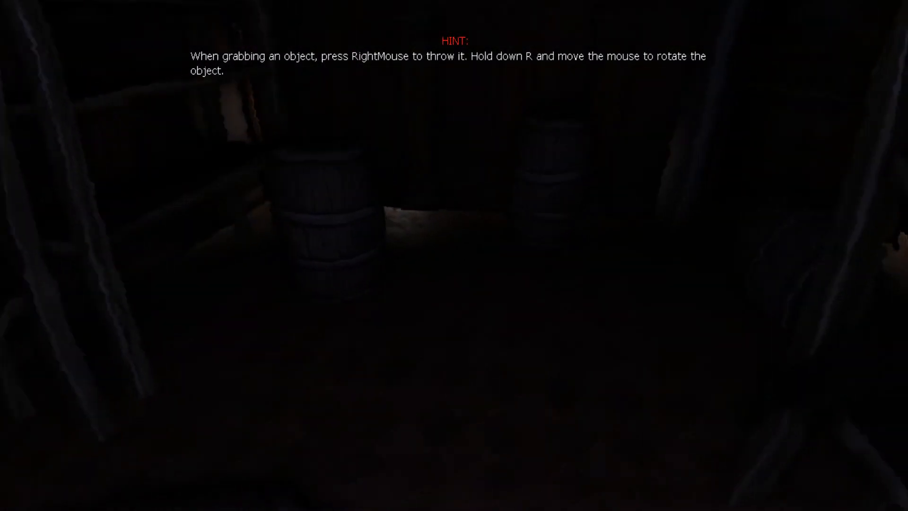
Step: Grab the barrel lying in front of the storage room doorway and throw it out of the way
key("w")
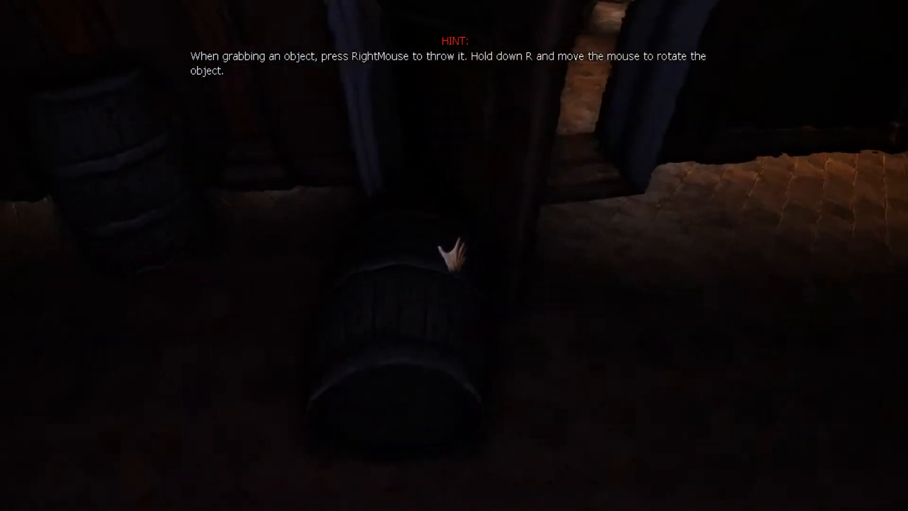
left_click(454, 256)
right_click(454, 256)
left_click(453, 255)
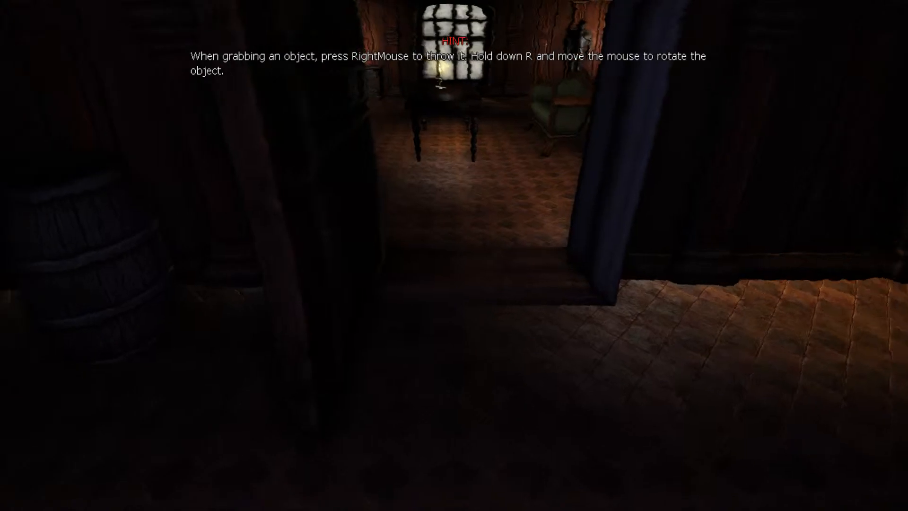
Step: Check the storage room from the doorway to the candlelit desk between the shelves, and return towards the open door
key("w")
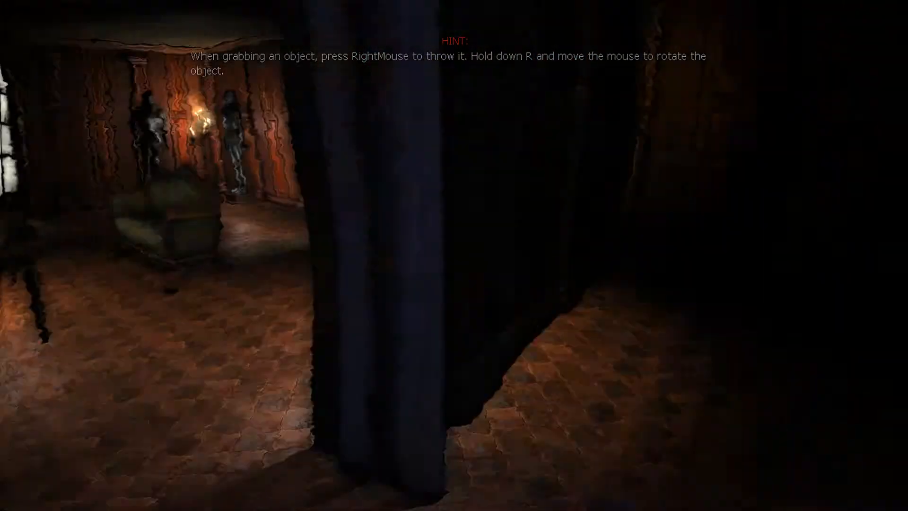
key("w")
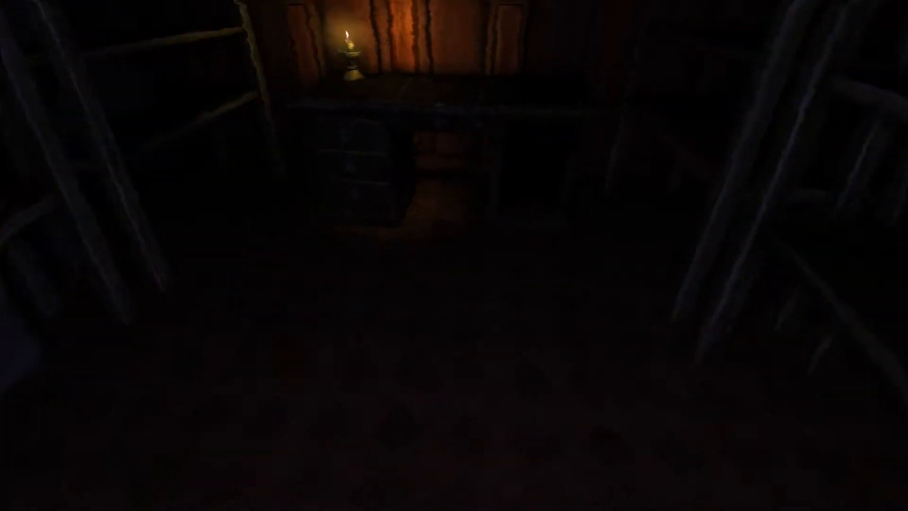
key("s")
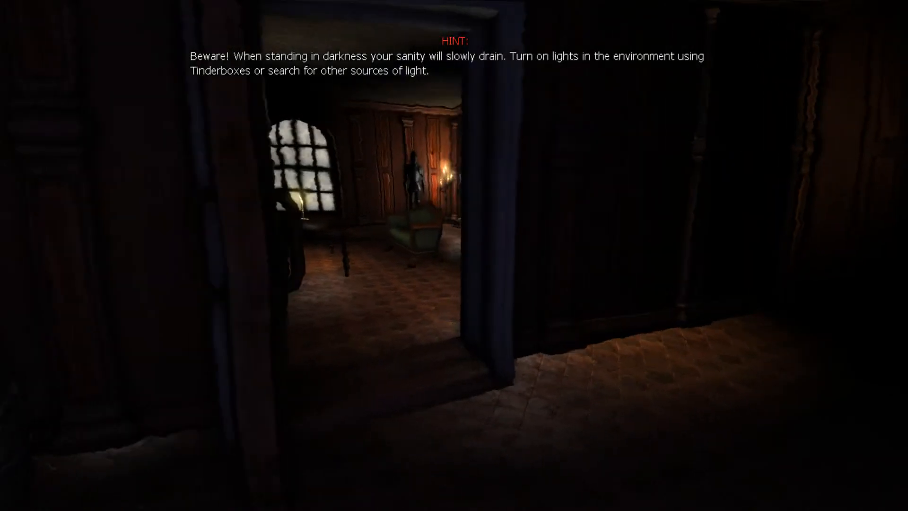
key("w")
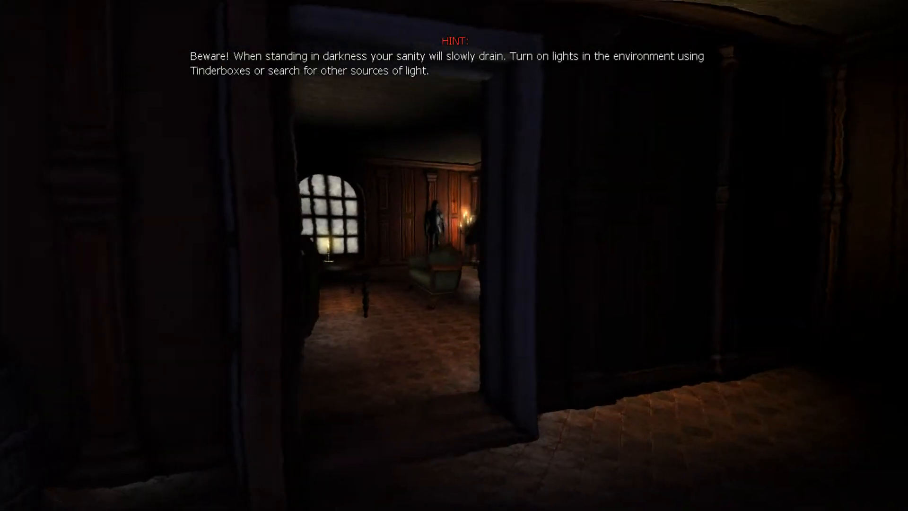
Step: Walk along the storage room wall to the doorway and lean around its frame to look for the grunt in the main room
key("d")
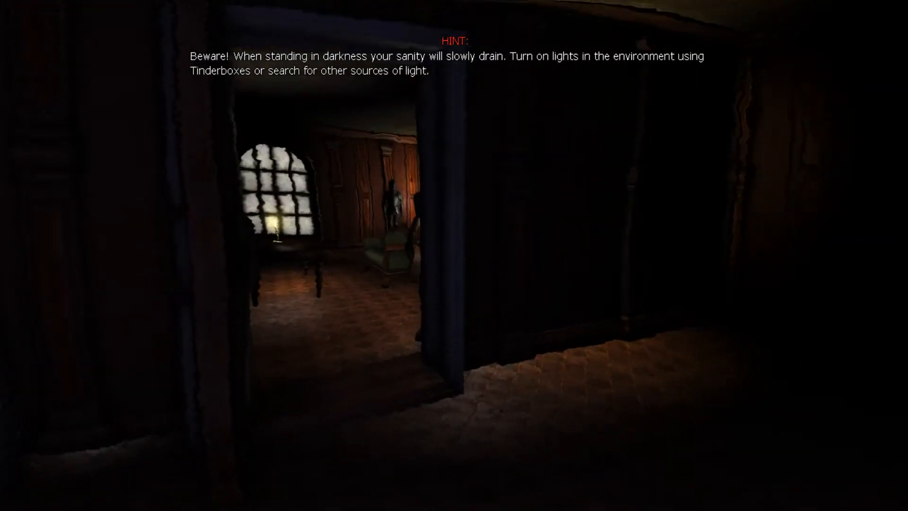
key("w")
key("d")
key("d")
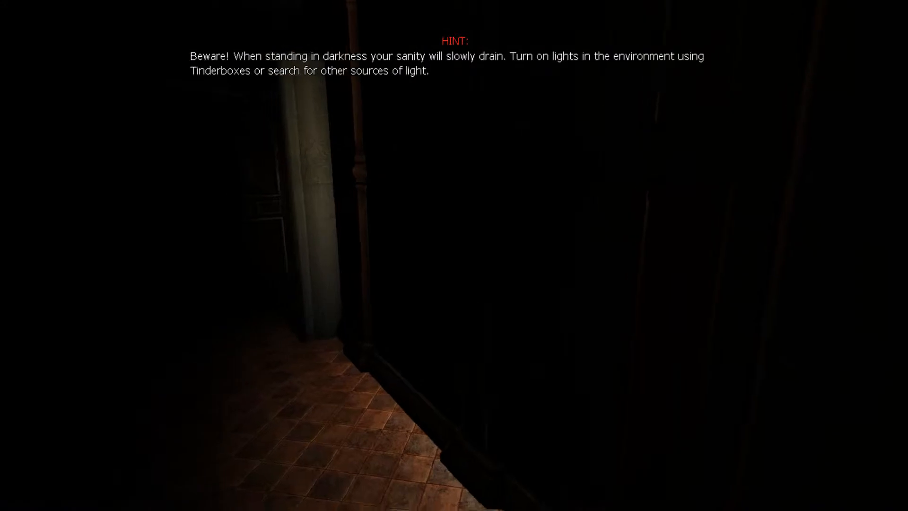
key("a")
key("w")
key("w")
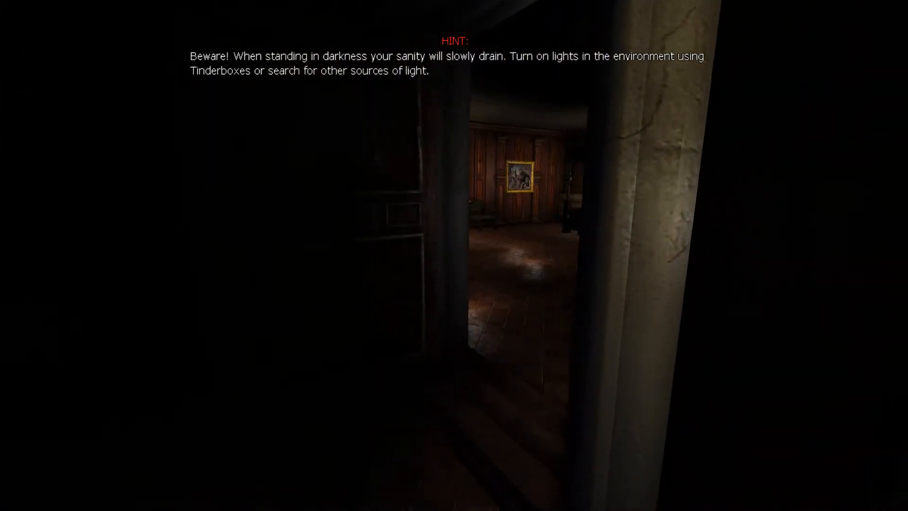
key("q")
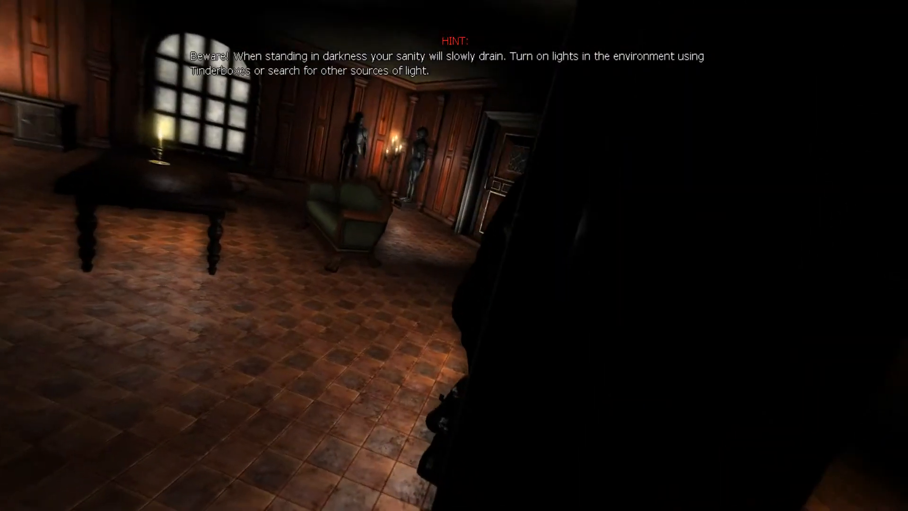
key("s")
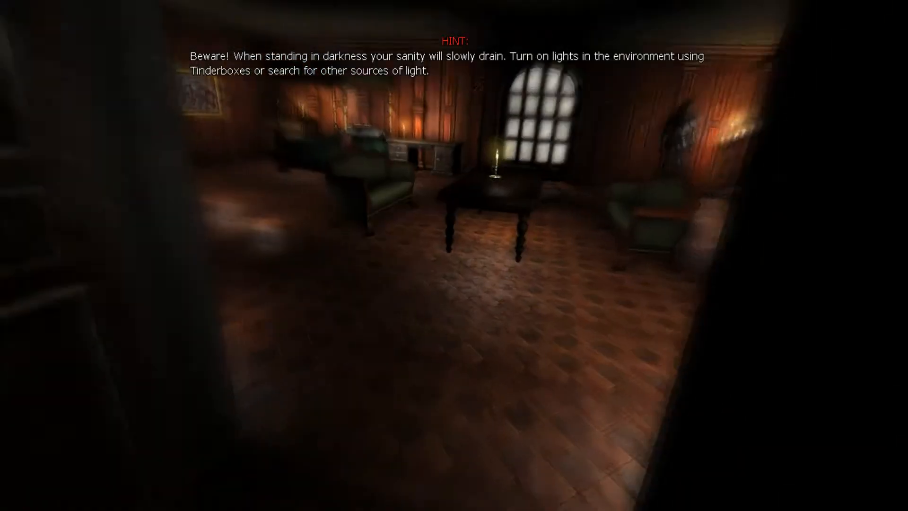
key("w")
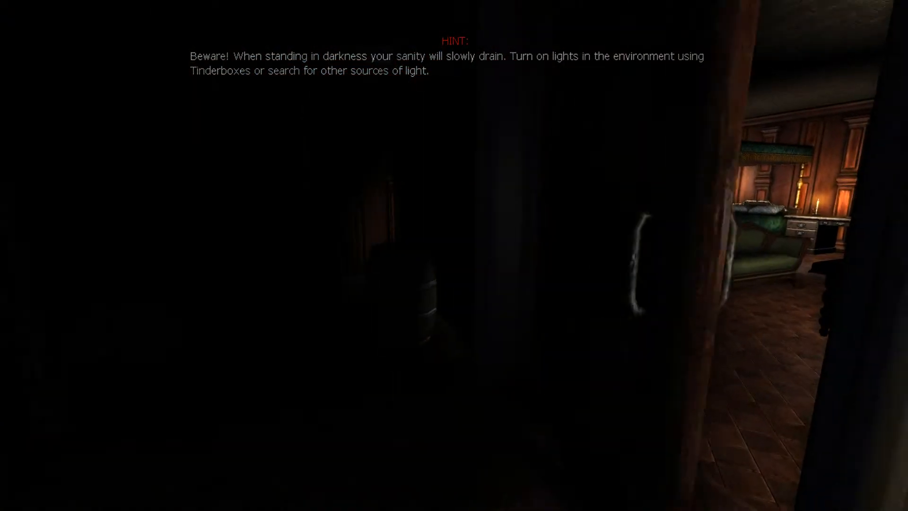
Step: Step back inside the storage room, face the closed door and pull it open towards the main room
key("s")
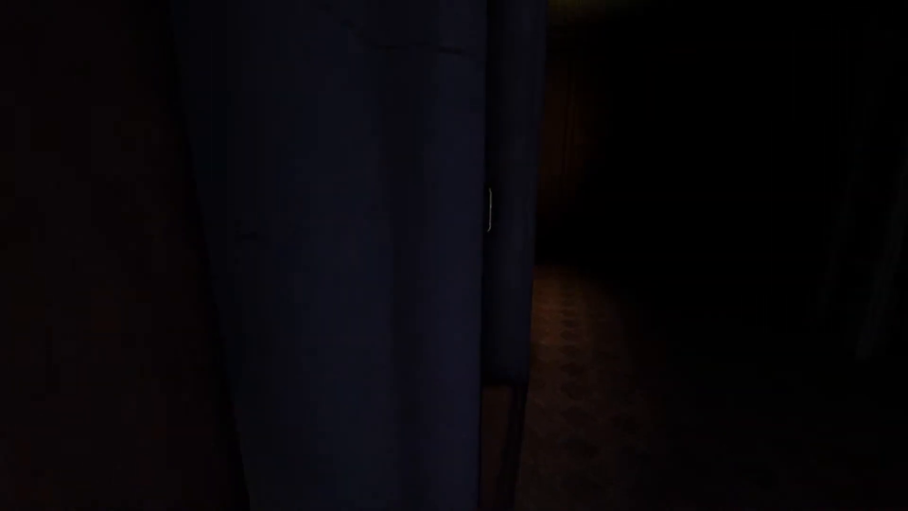
key("d")
key("w")
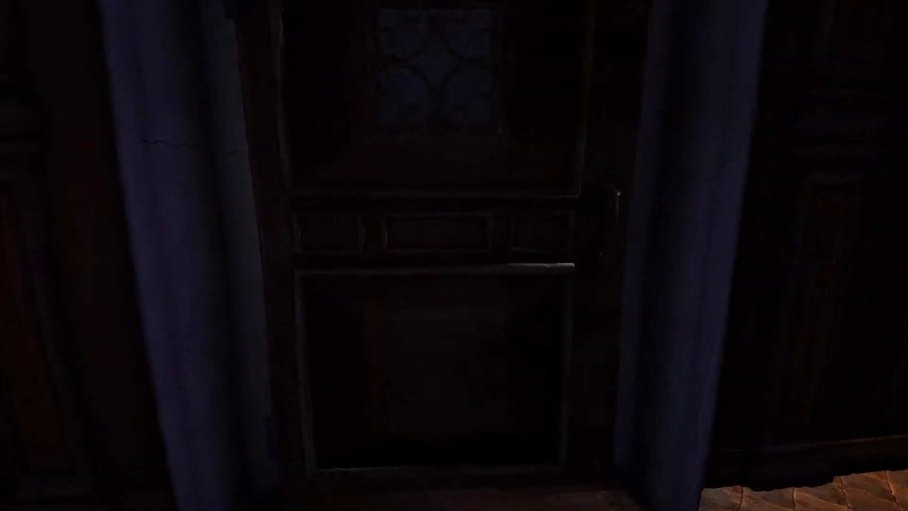
left_click_drag(452, 255, 461, 257)
Step: Back away between the shelves to let the grunt follow into the storage room, and pause the game when it gets close
key("s")
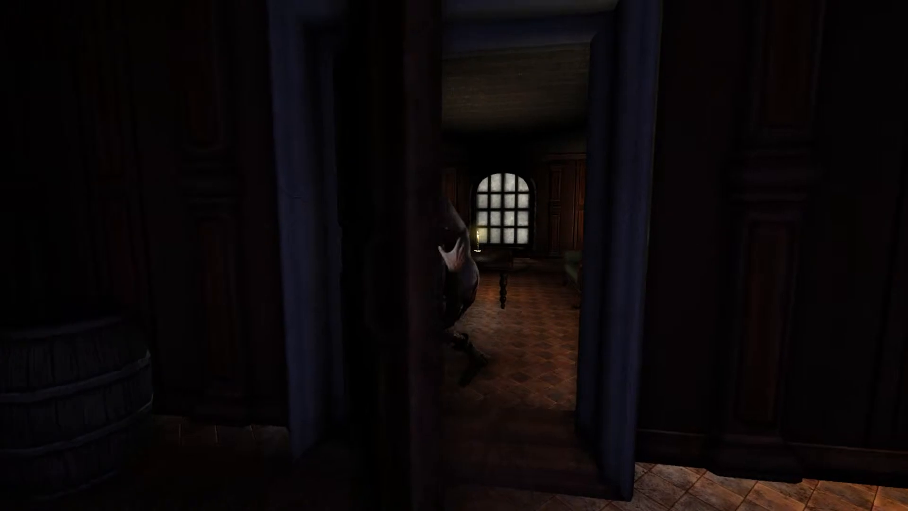
key("s")
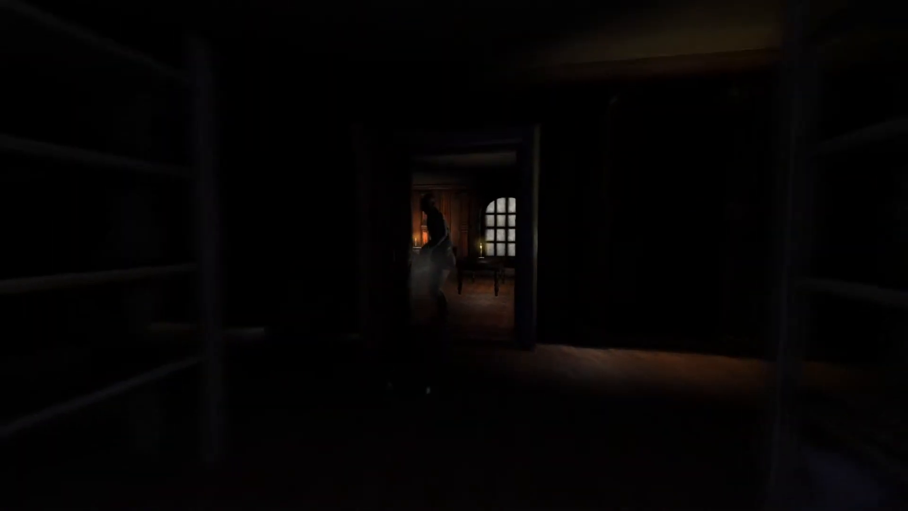
key("s")
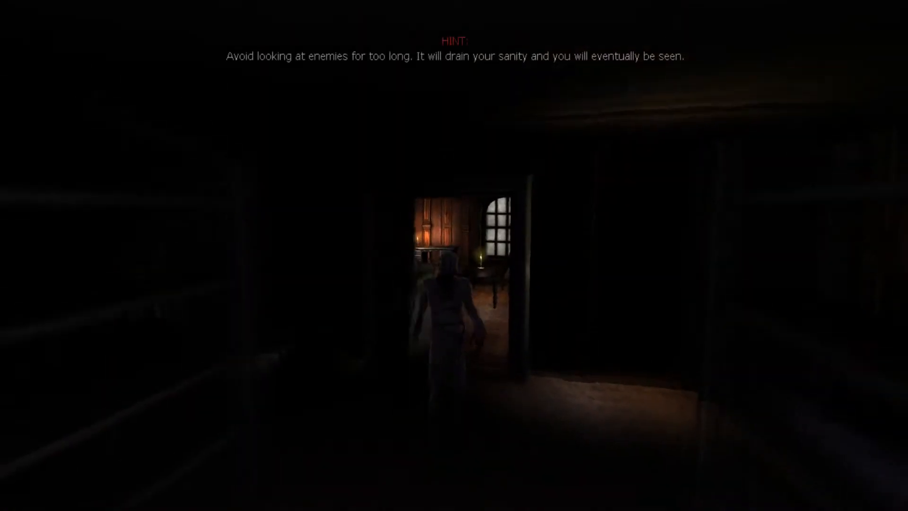
key("s")
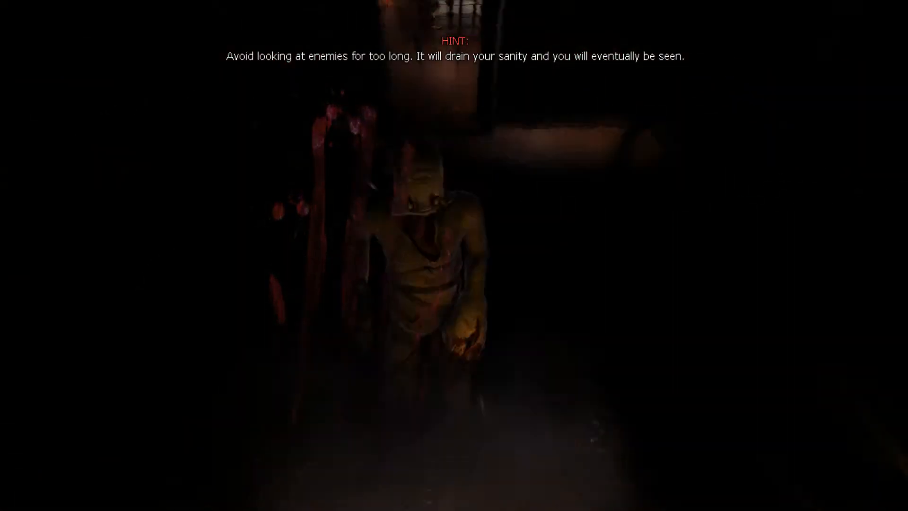
key("Escape")
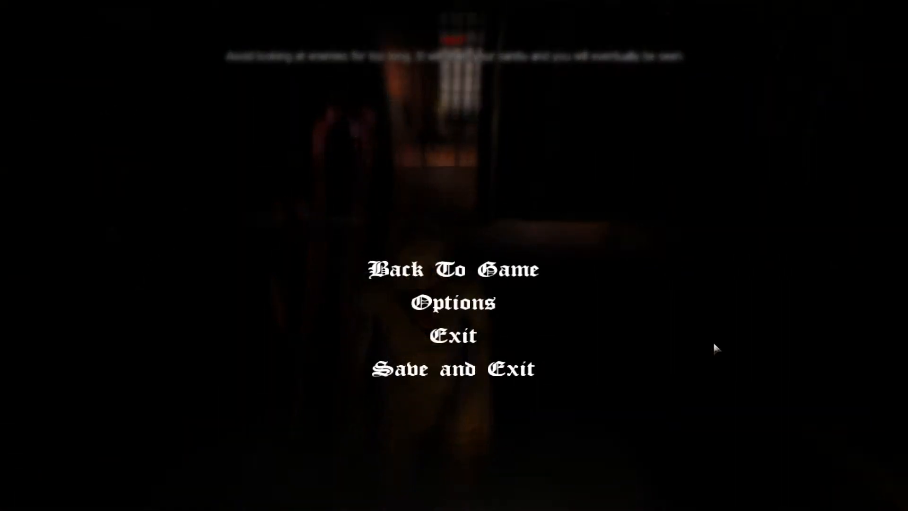